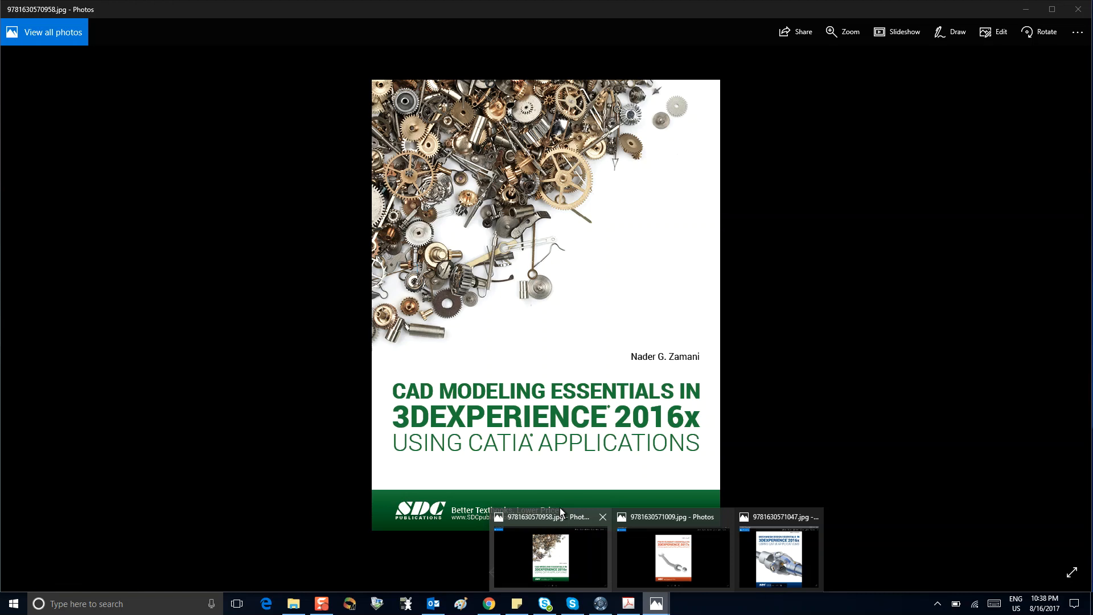
Minimize the book cover images and the PDF drawing to switch to the 3DEXPERIENCE assembly window
click(672, 555)
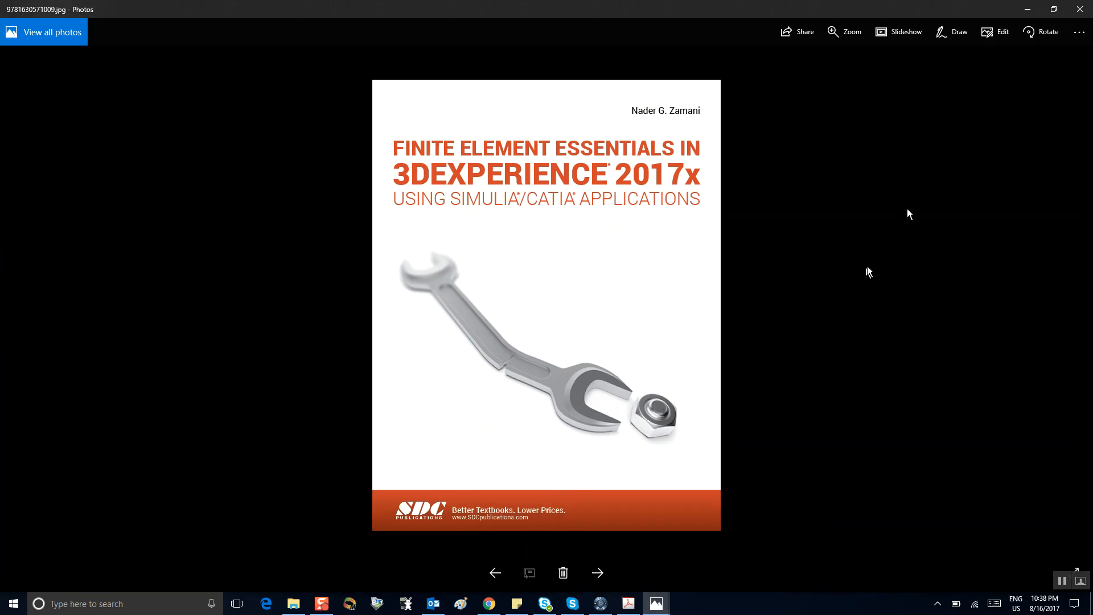
click(1032, 10)
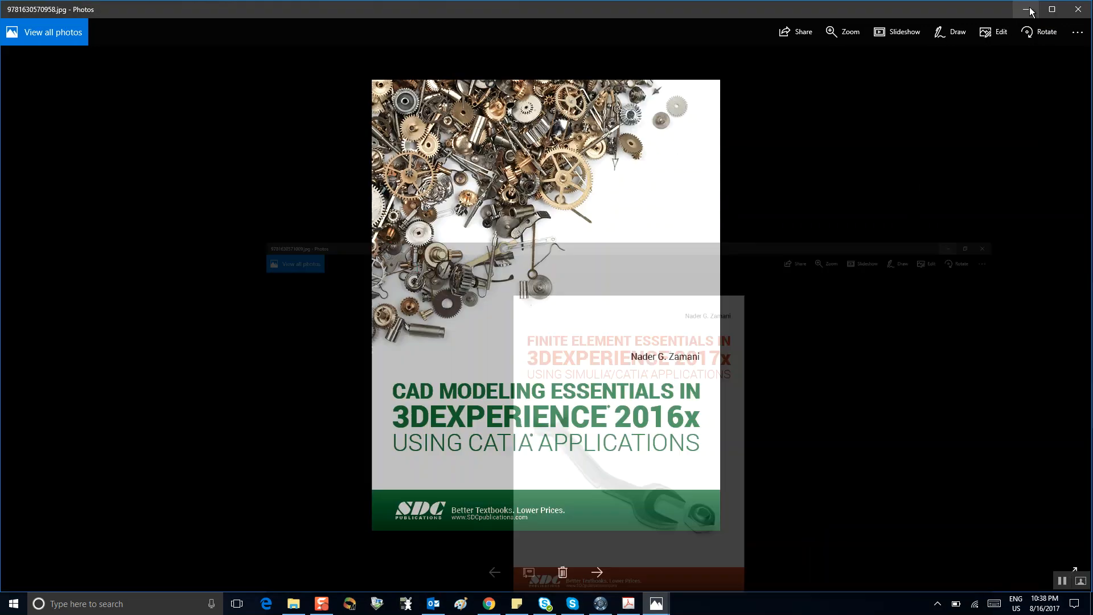
click(1030, 10)
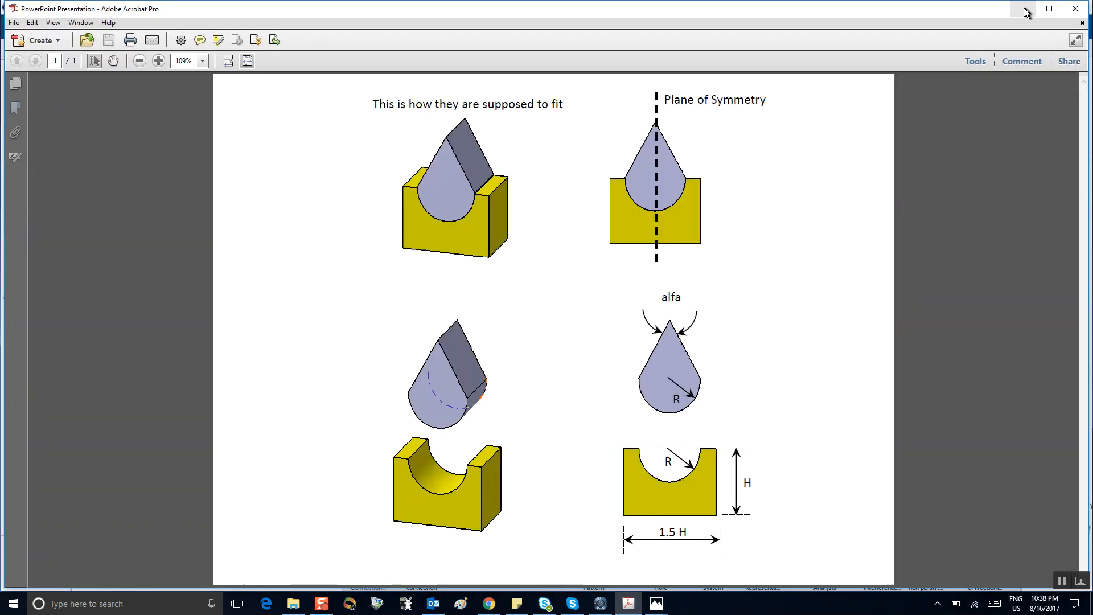
click(1020, 9)
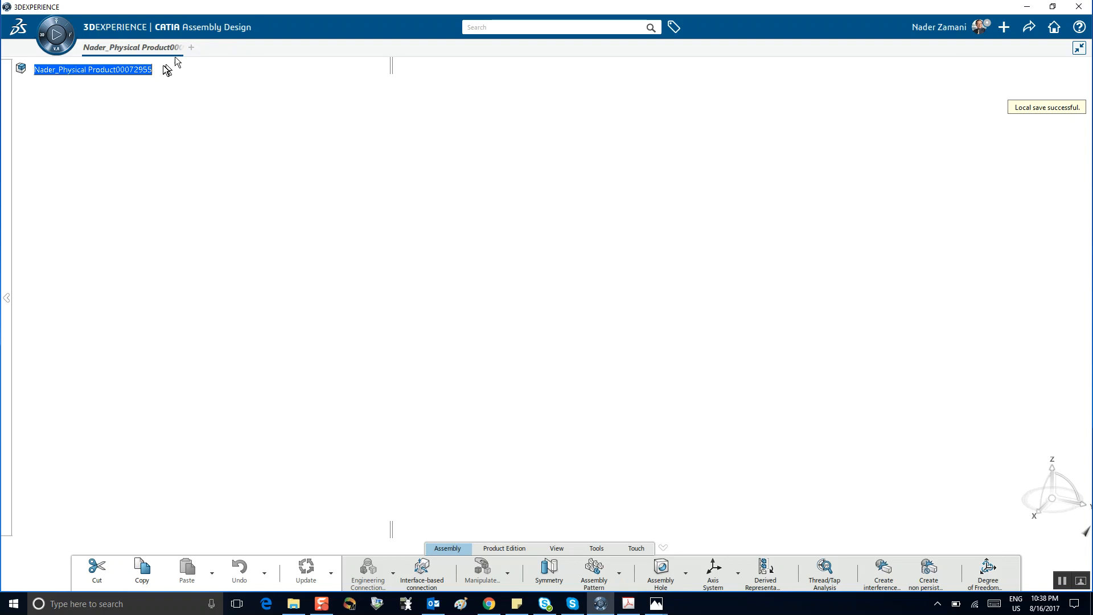
Set the root physical product's title to PT_2017 in its properties
right_click(135, 70)
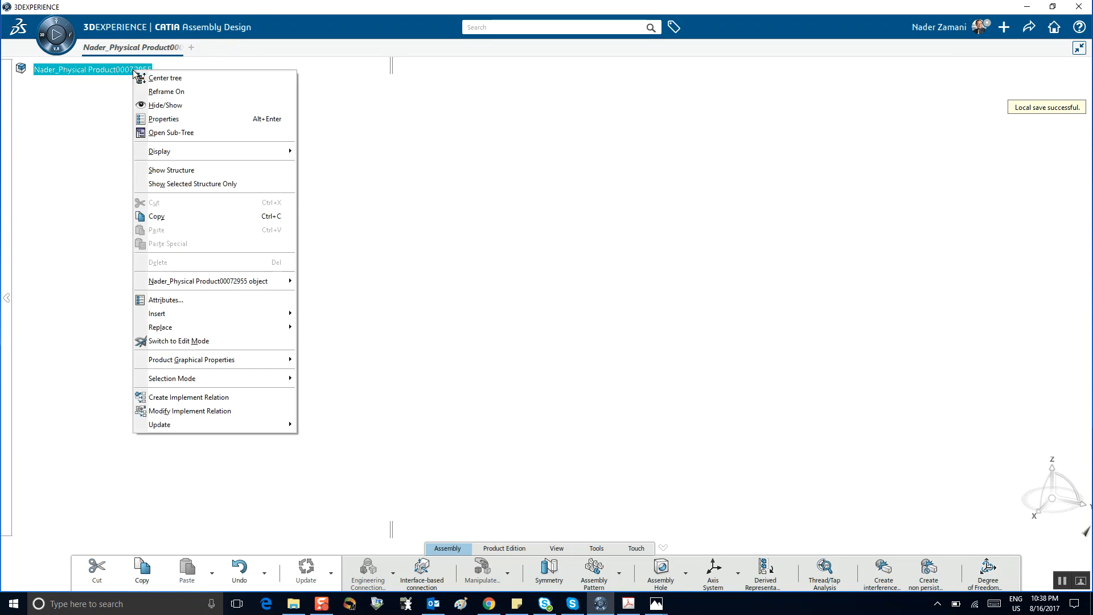
click(159, 118)
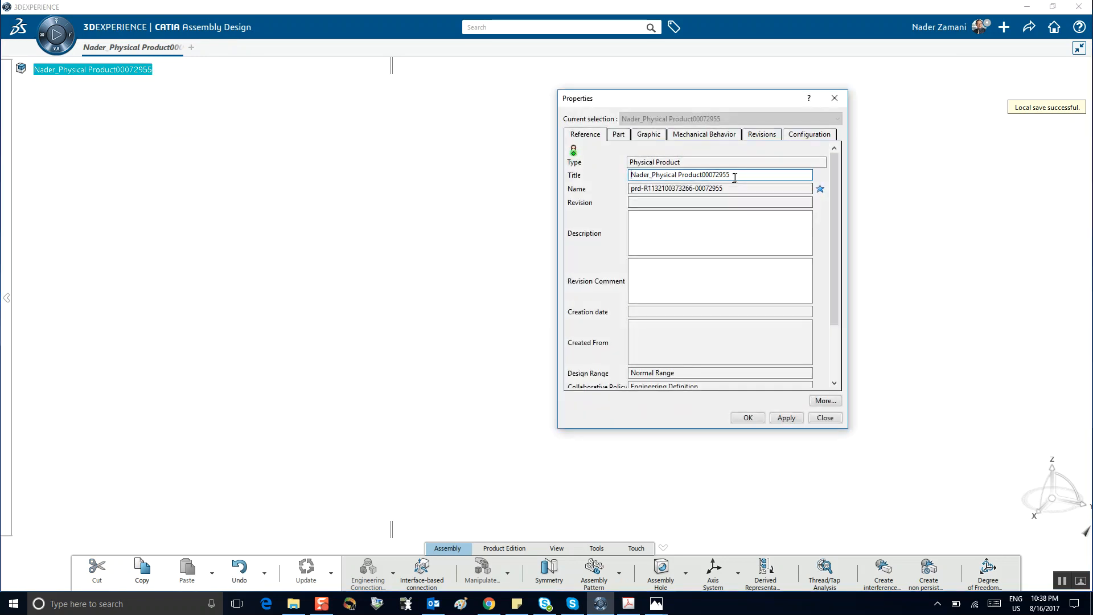
drag(732, 175, 613, 157)
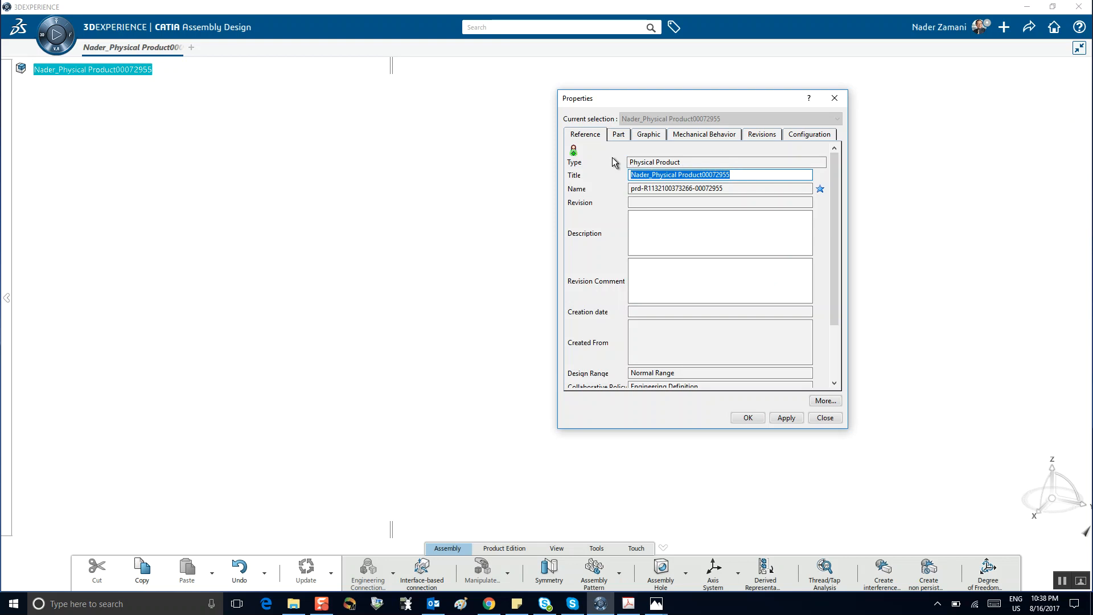
text(PT_2017)
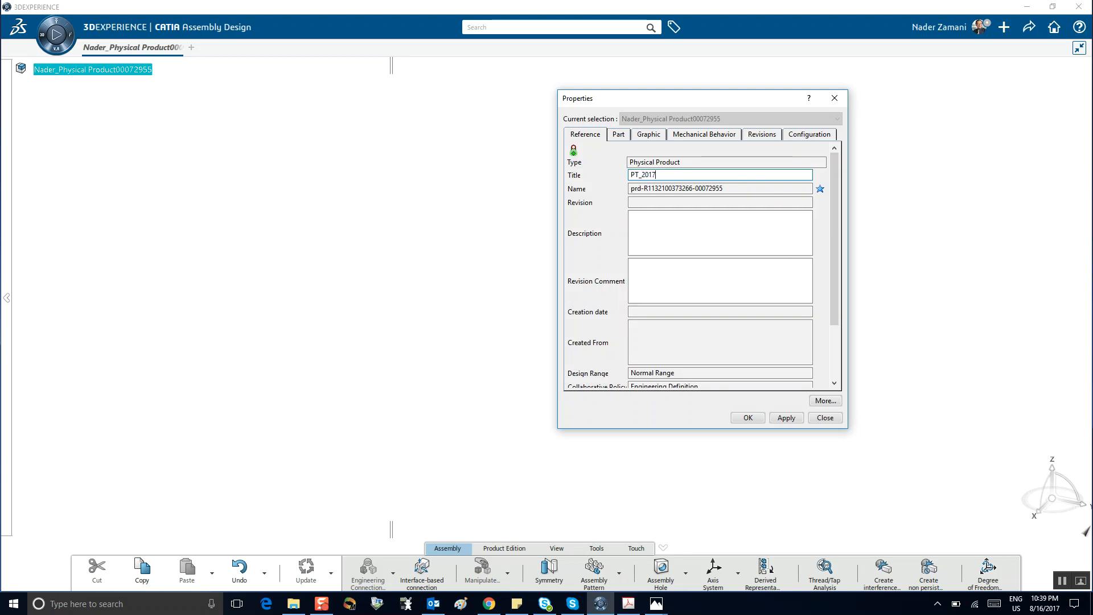
click(741, 416)
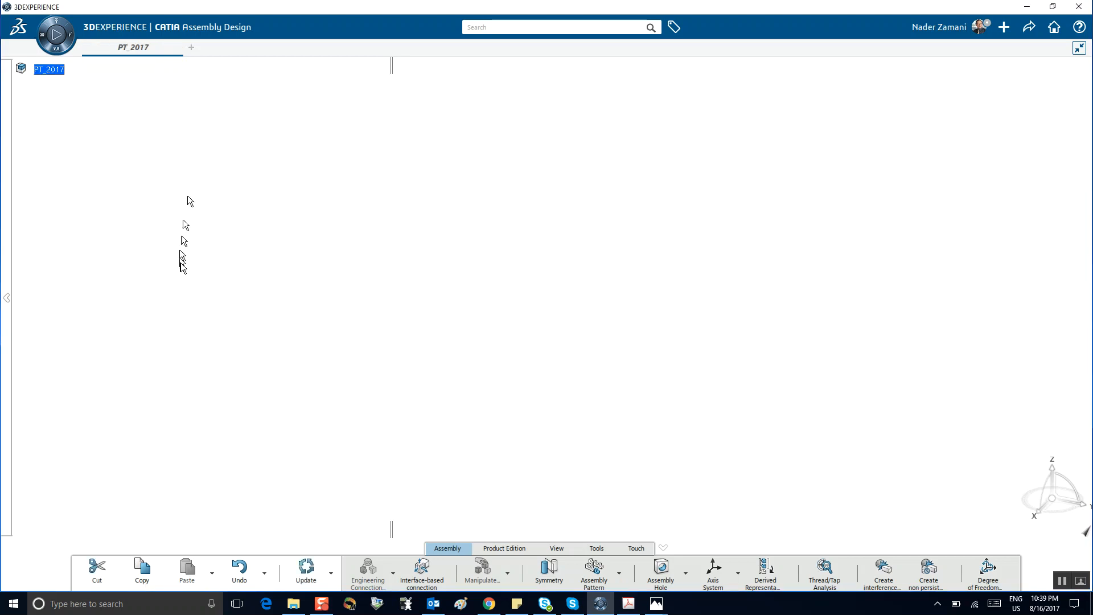
Insert a new 3D part into the PT_2017 product
right_click(57, 74)
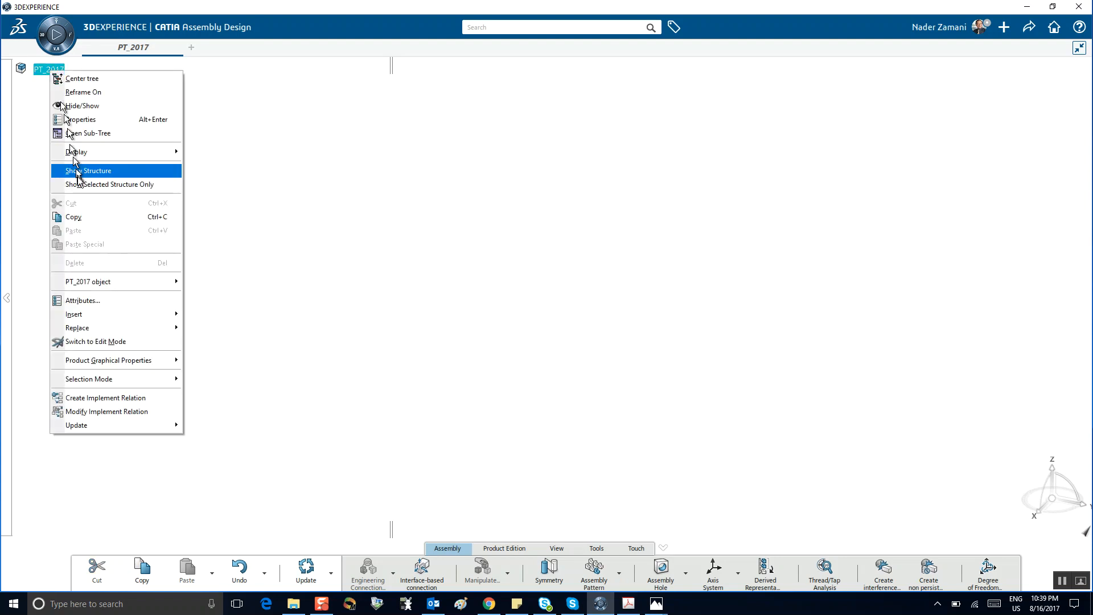
mouse_move(108, 320)
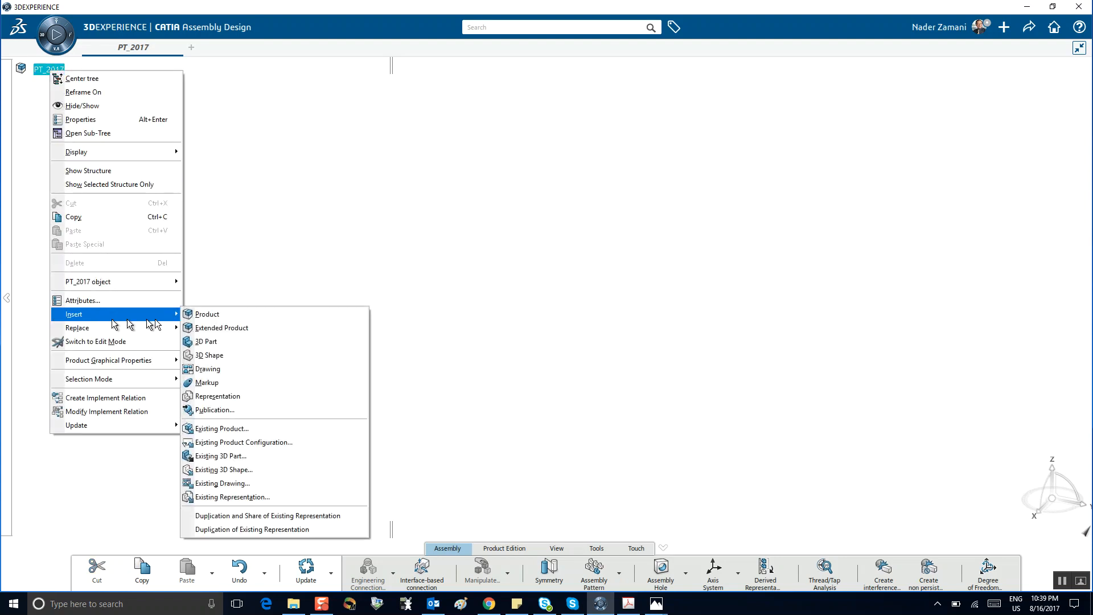
click(221, 341)
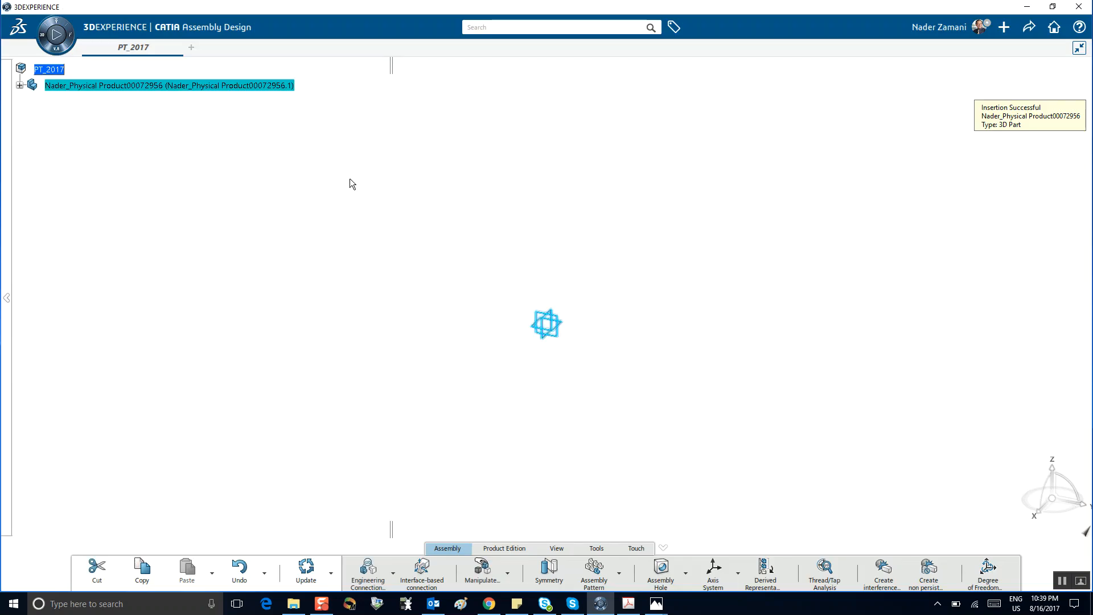
Set the inserted 3D part's title to PT_Box in its properties
right_click(227, 86)
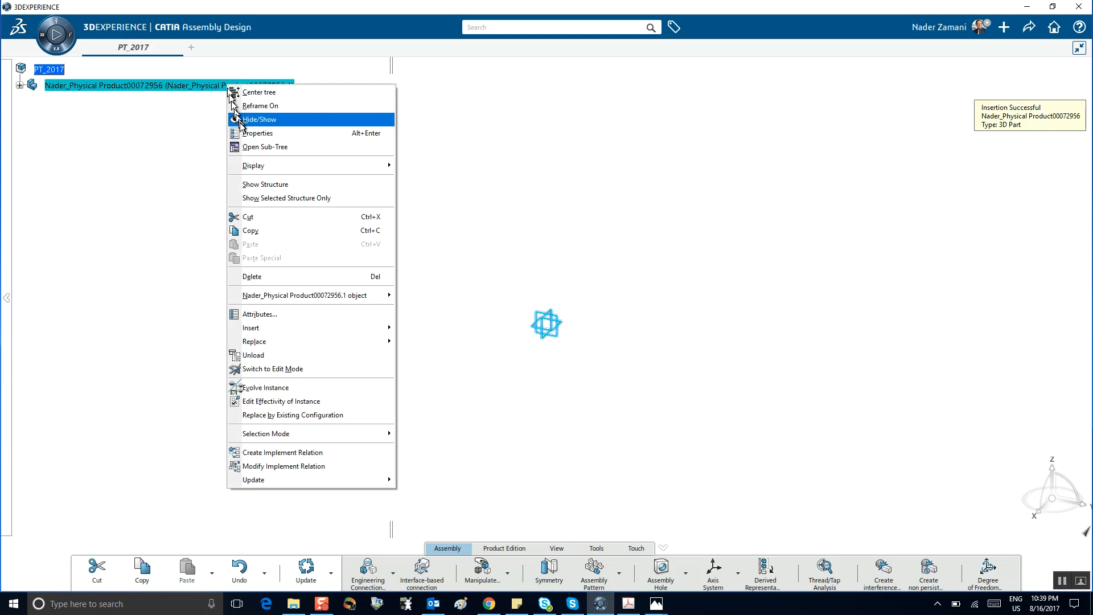
click(254, 132)
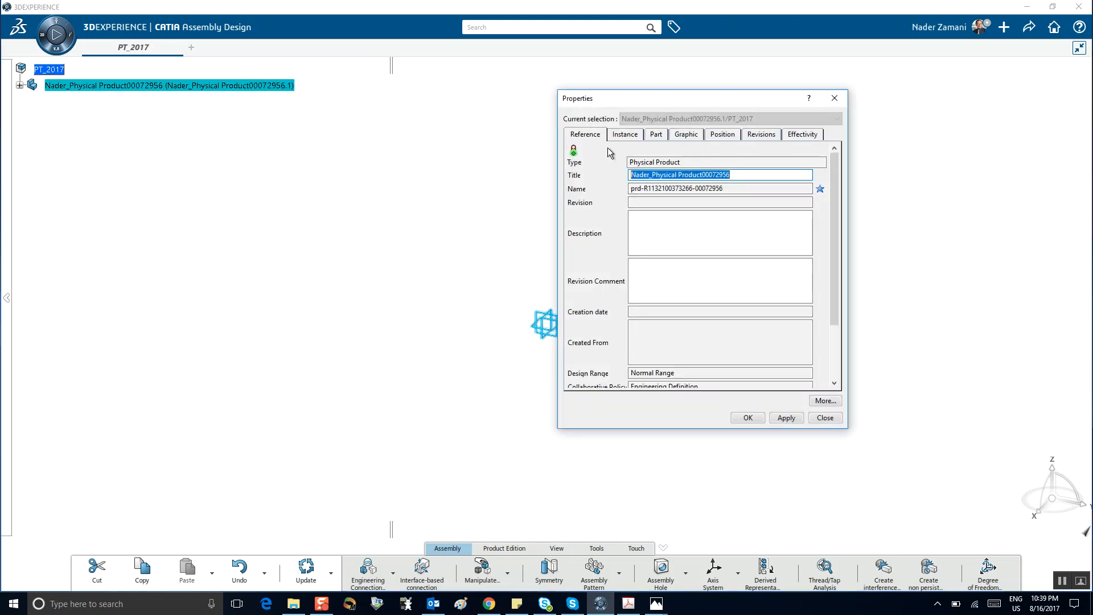
text(PT_Box)
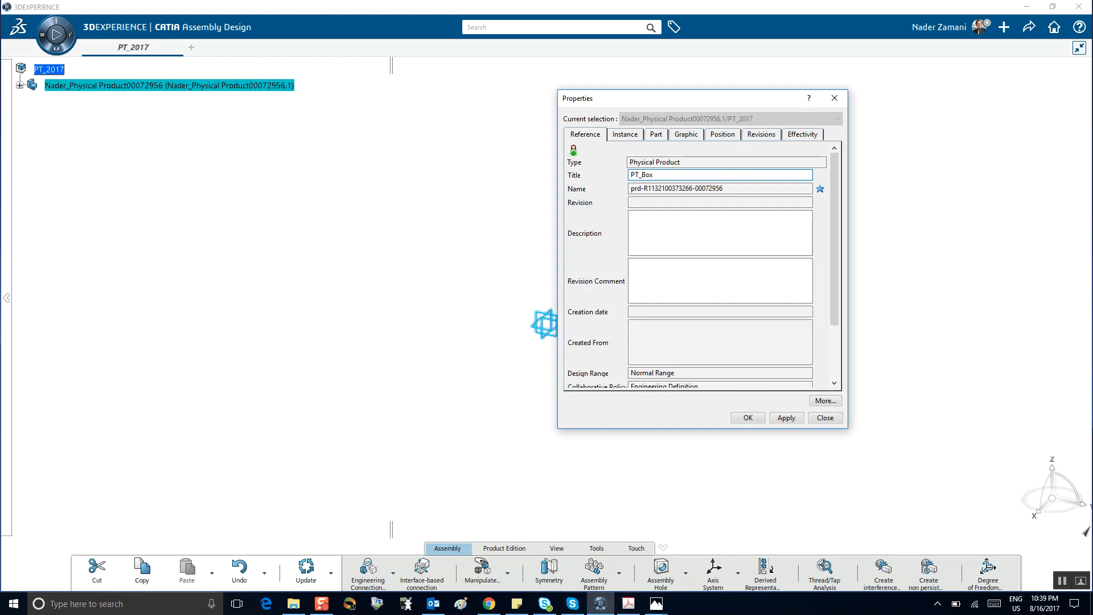
click(746, 418)
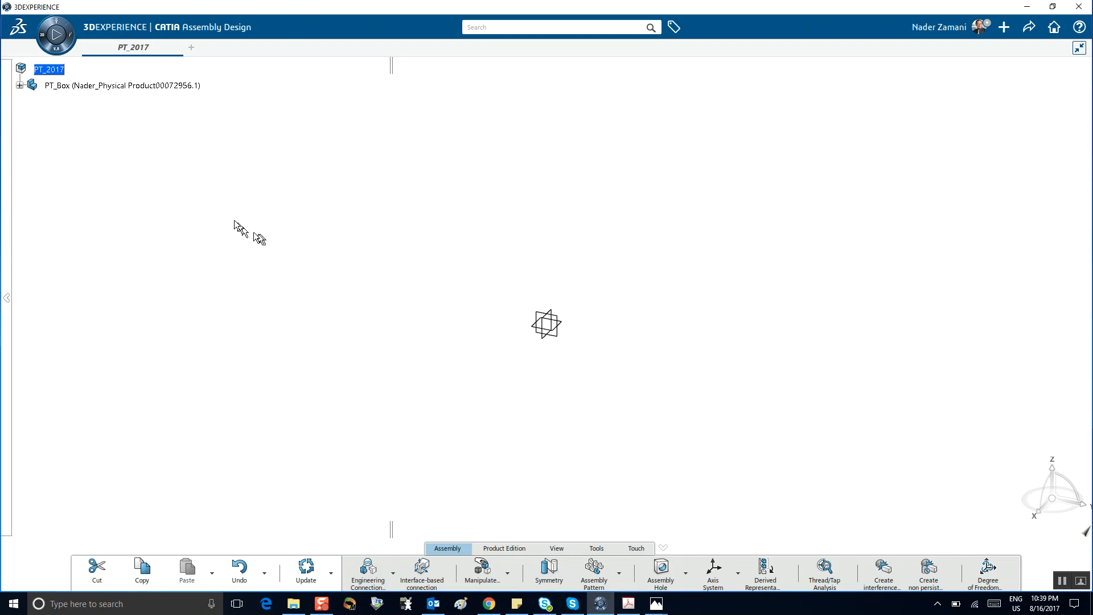
Activate PT_Box's 3D shape in Part Design and start a positioned sketch on the yz plane
click(20, 85)
click(43, 101)
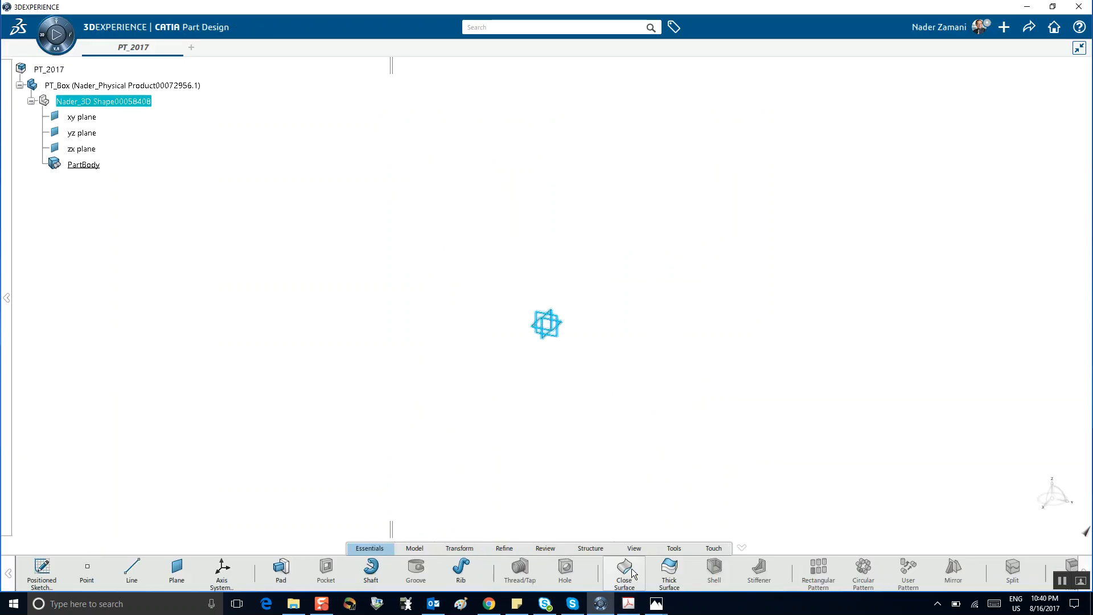
click(89, 140)
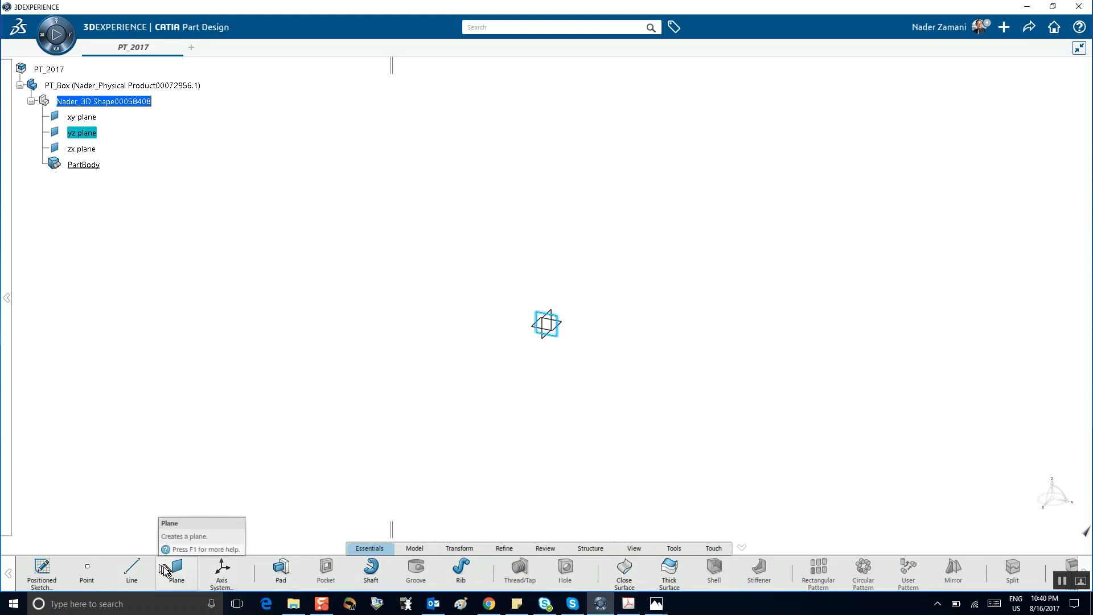
click(41, 571)
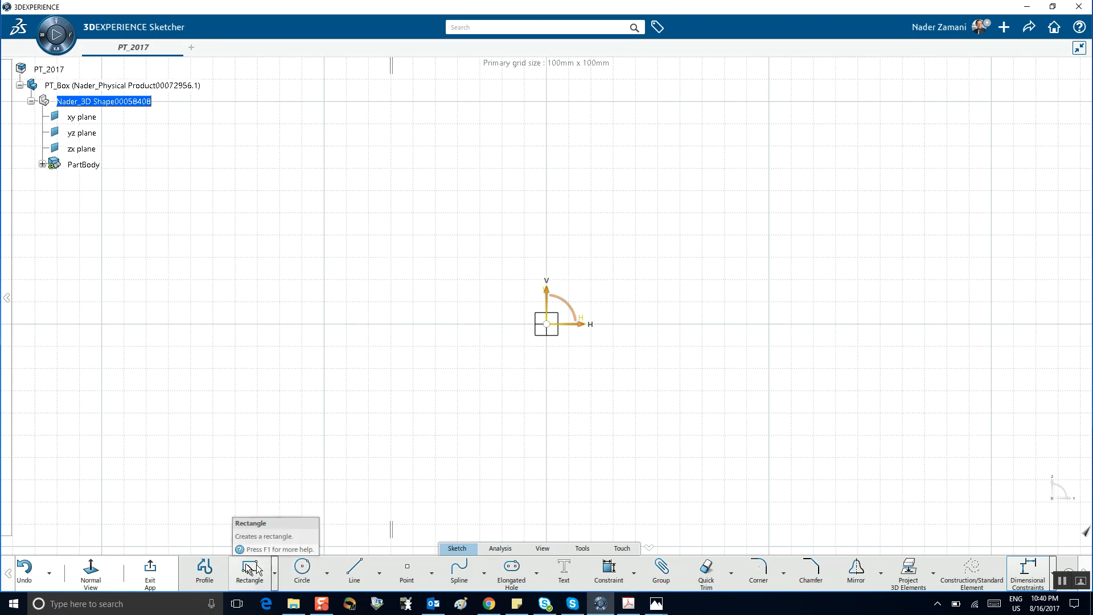
Sketch a closed rectangular outline about 42 mm high with the Profile tool, its lower edge on the horizontal axis
click(204, 570)
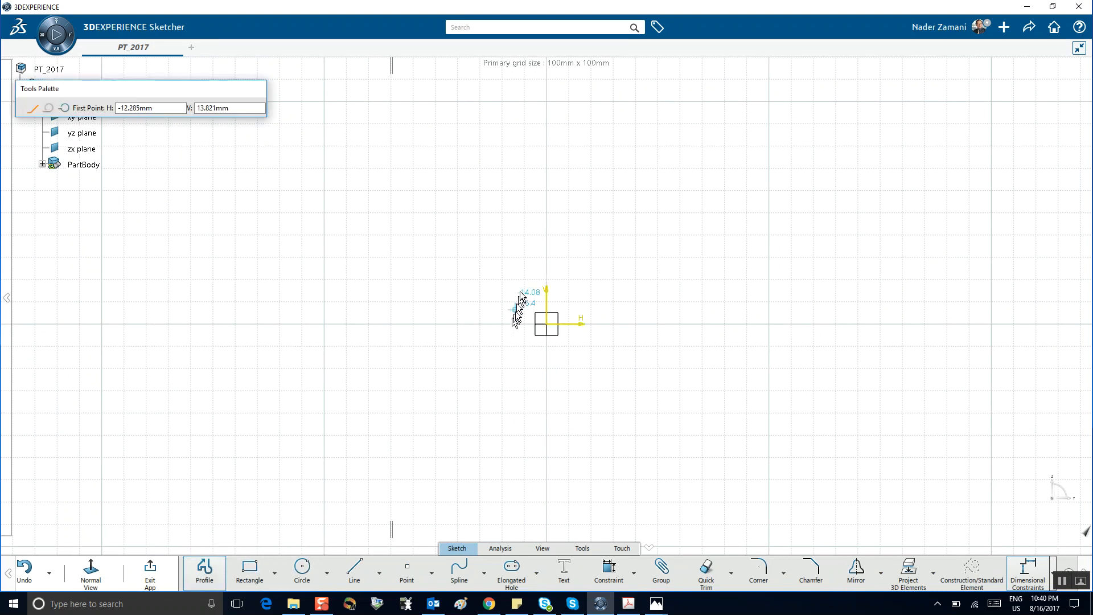
click(483, 230)
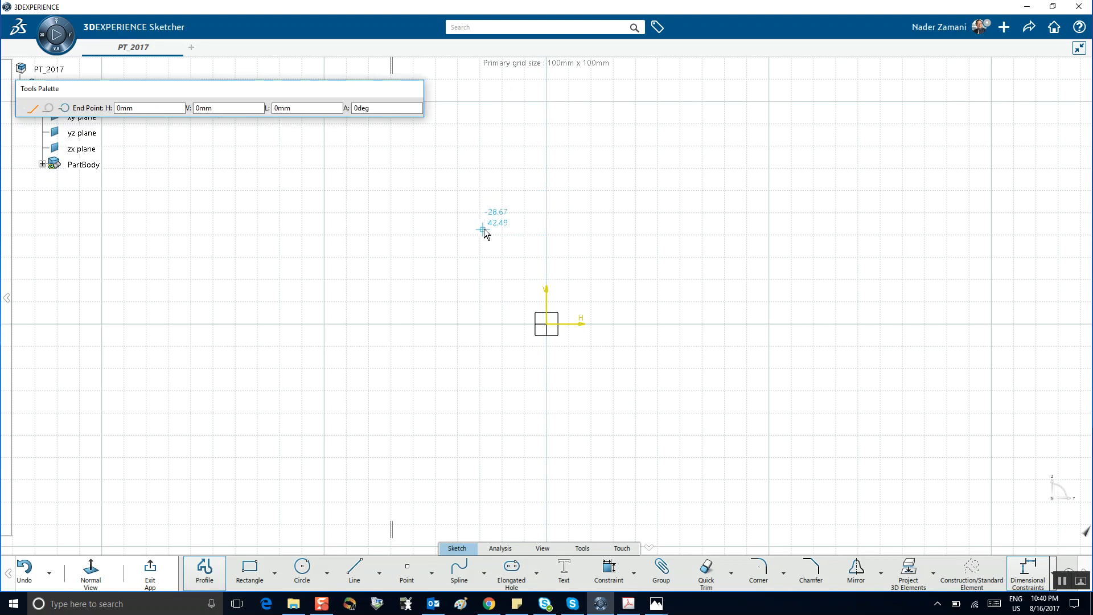
click(428, 229)
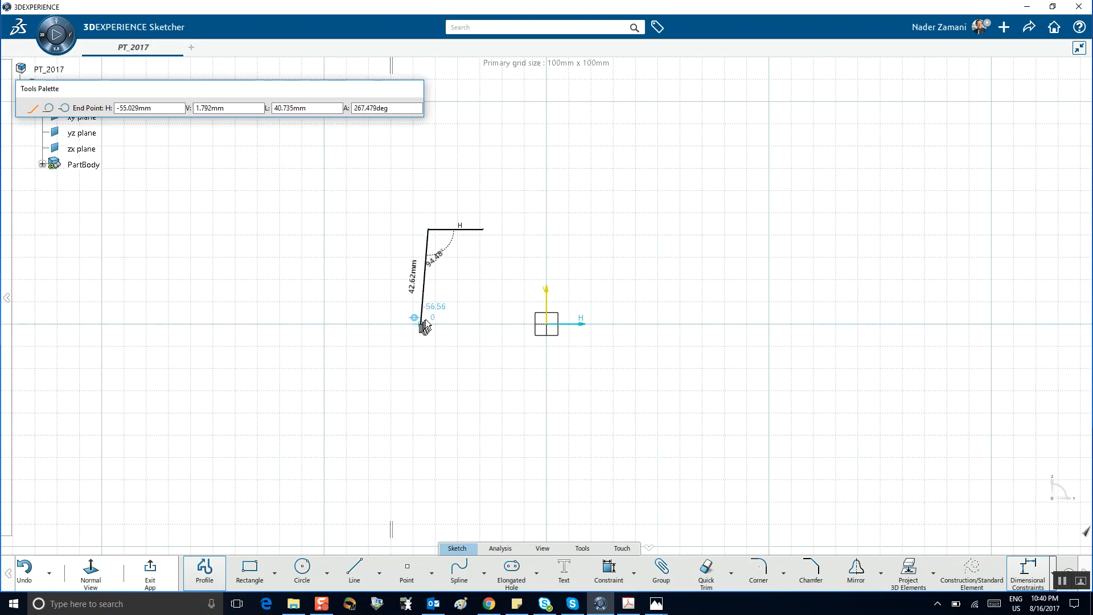
click(429, 320)
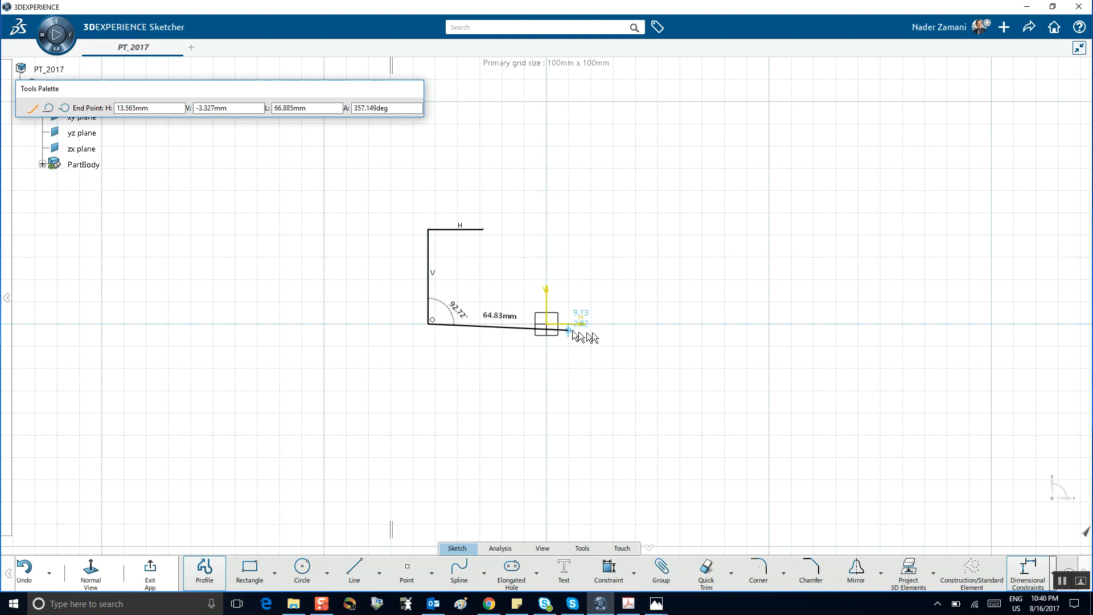
click(641, 324)
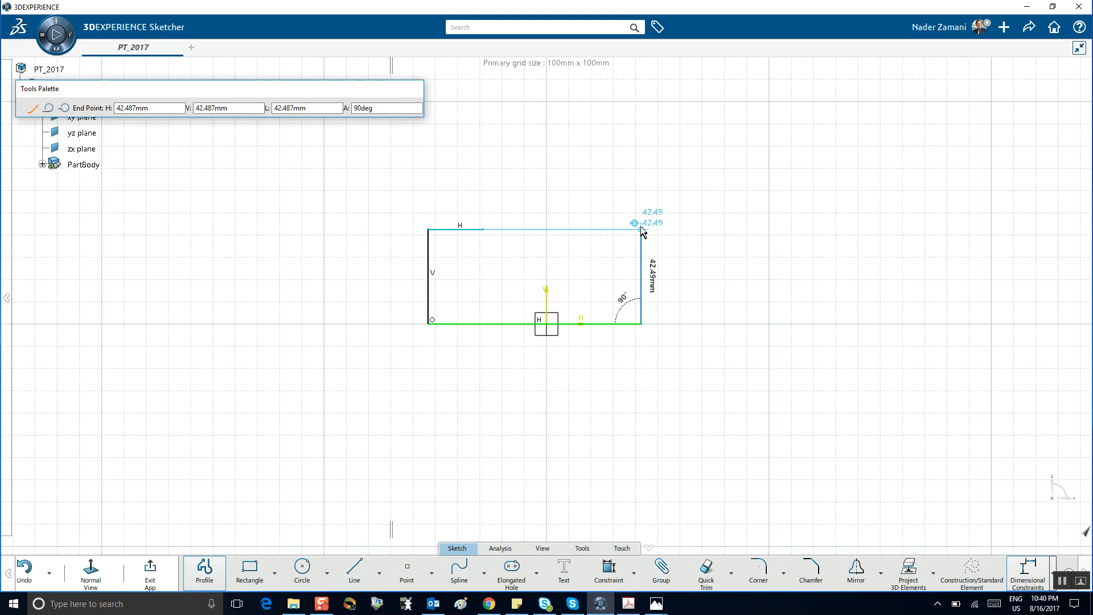
click(642, 230)
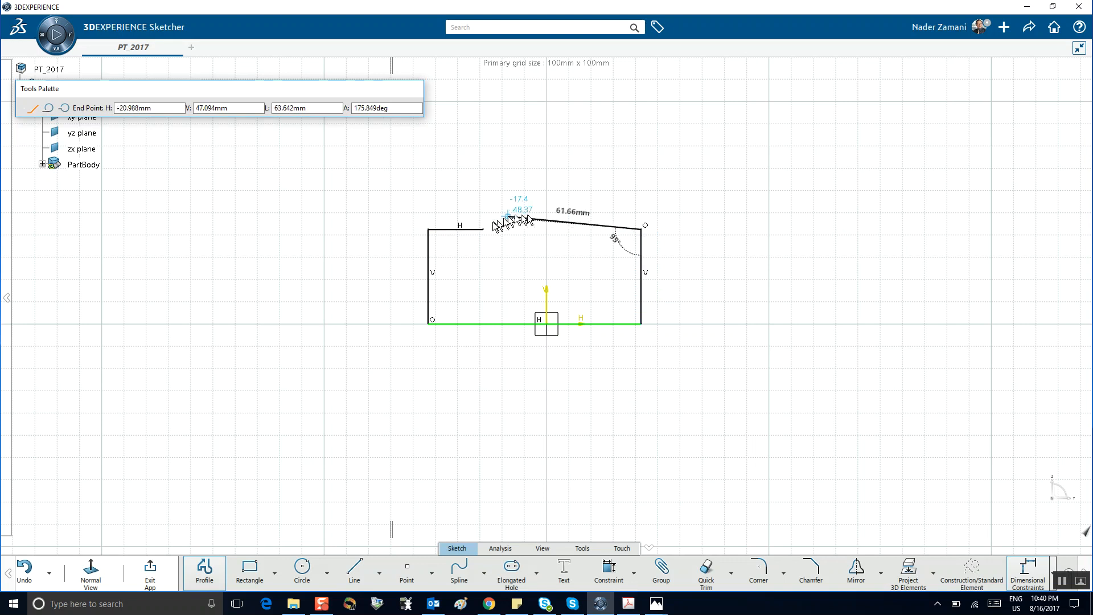
double_click(483, 230)
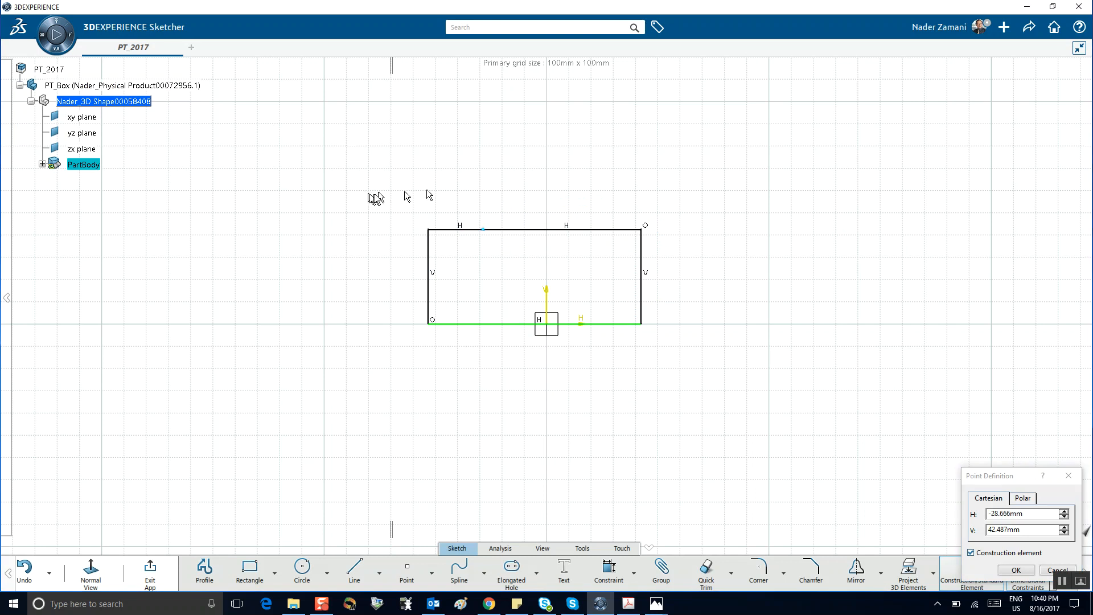
Delete the whole rectangular outline from the sketch
drag(374, 194, 714, 418)
key(Escape)
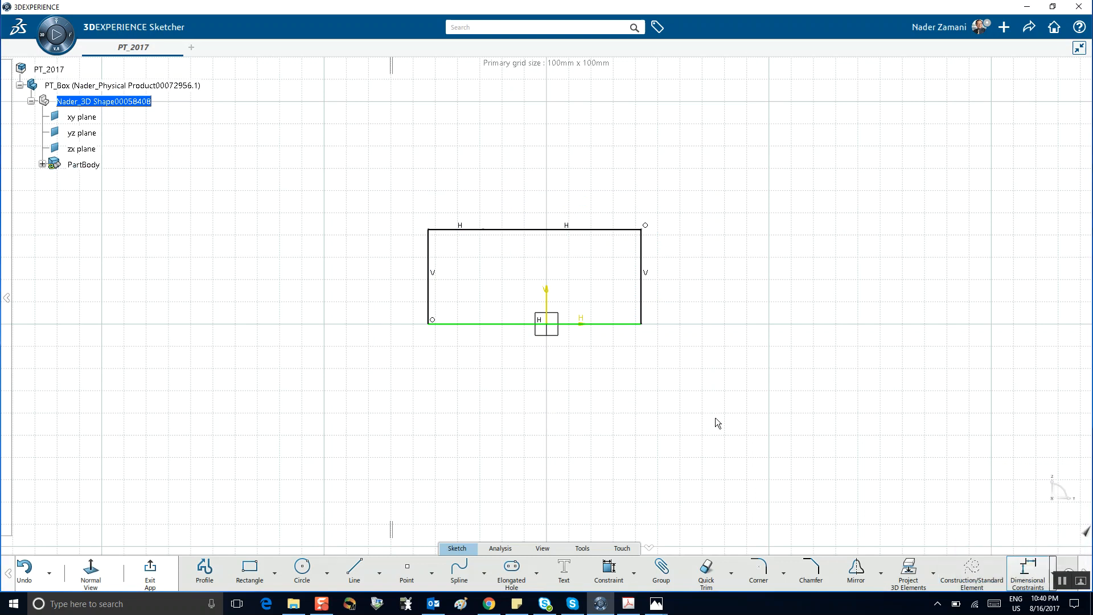
drag(406, 209, 663, 403)
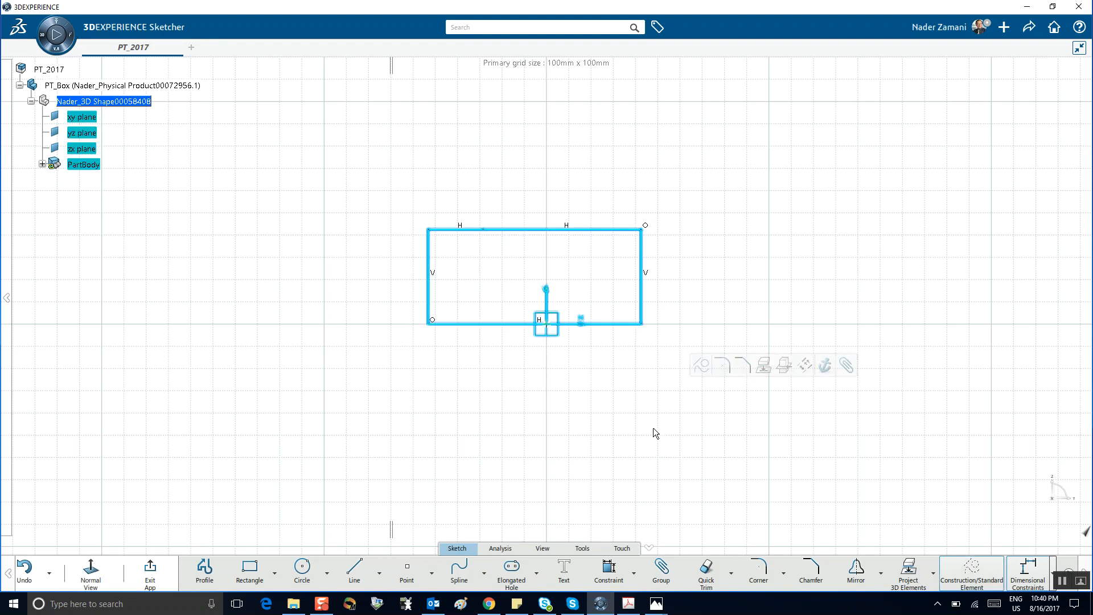
key(Delete)
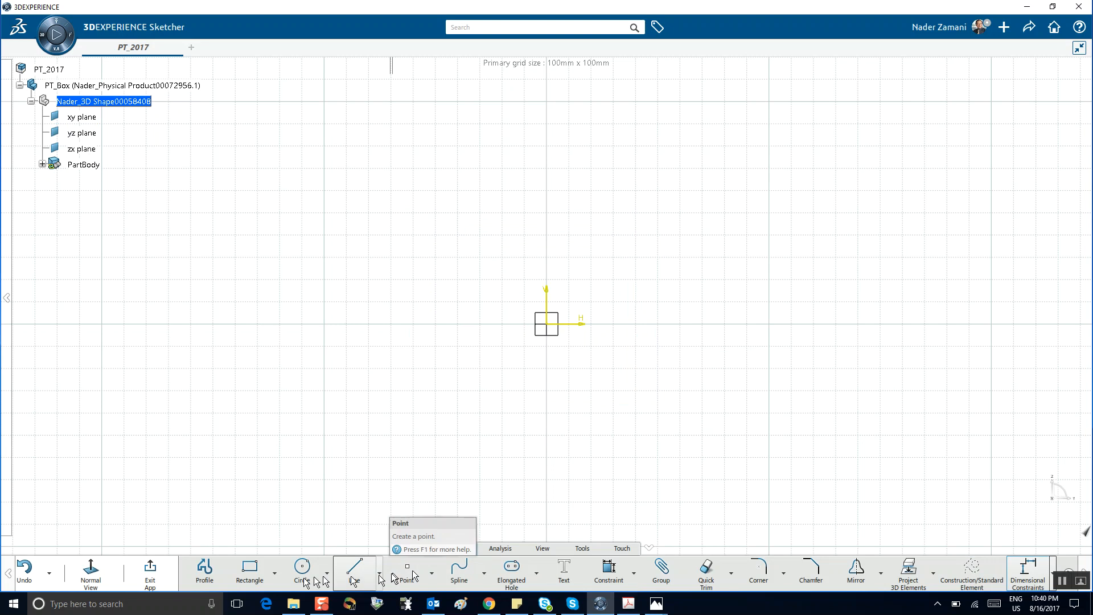
Sketch a centered rectangle about 54 mm high with its center at the sketch origin
click(275, 573)
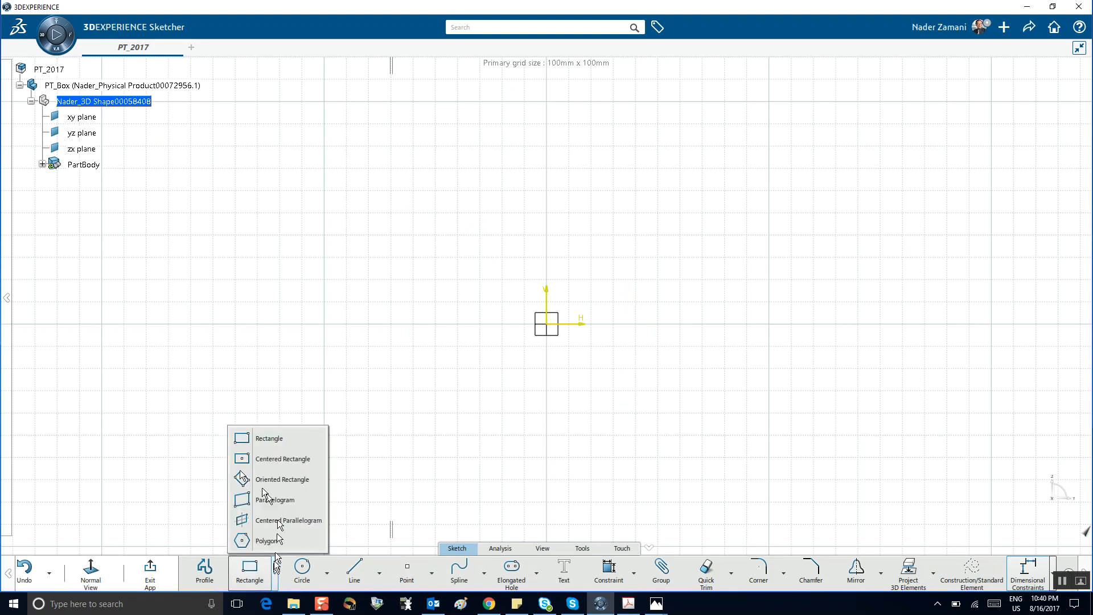
click(239, 458)
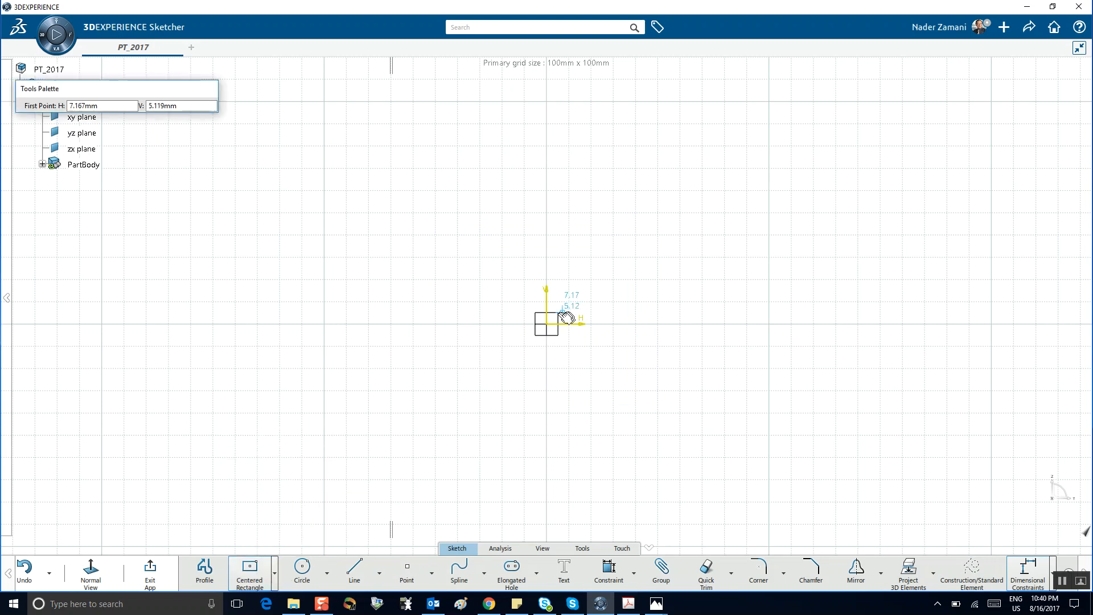
click(548, 325)
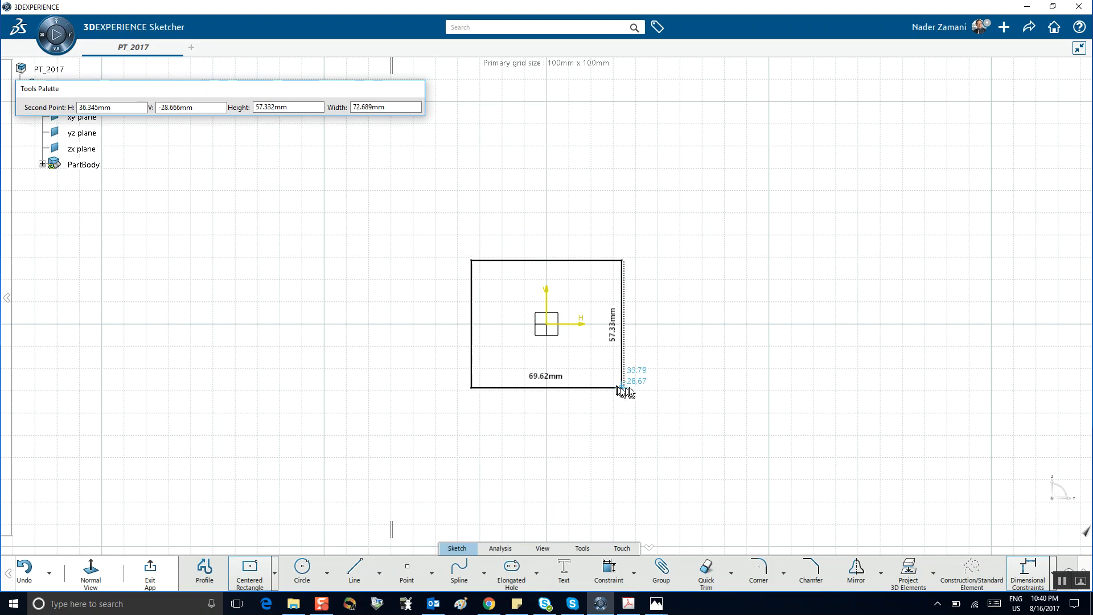
click(657, 385)
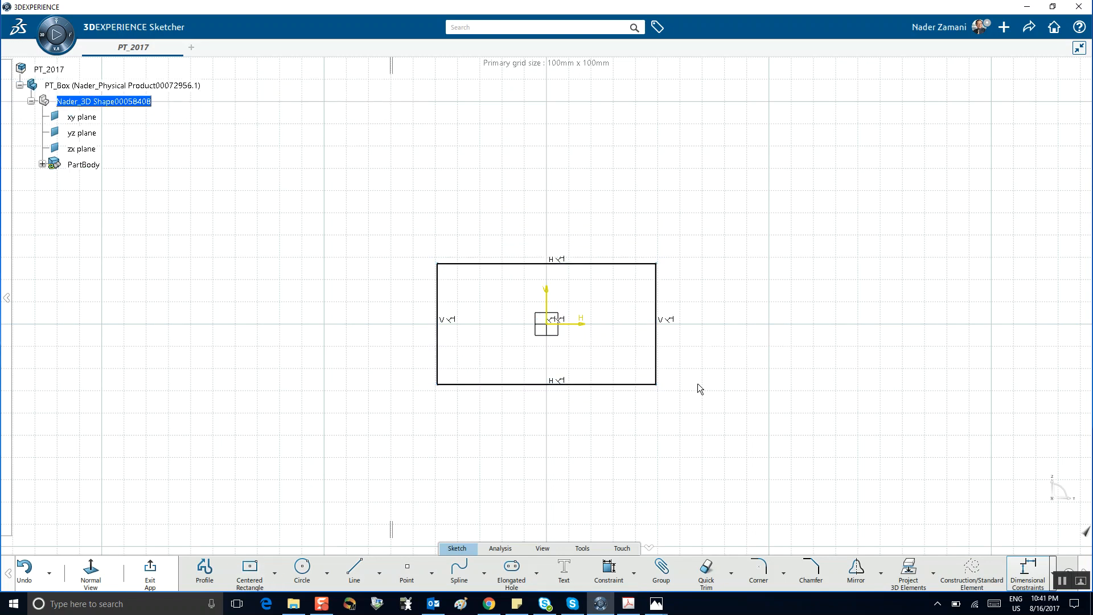
Dimension the centered rectangle's height, placing the dimension beside its right edge
click(609, 567)
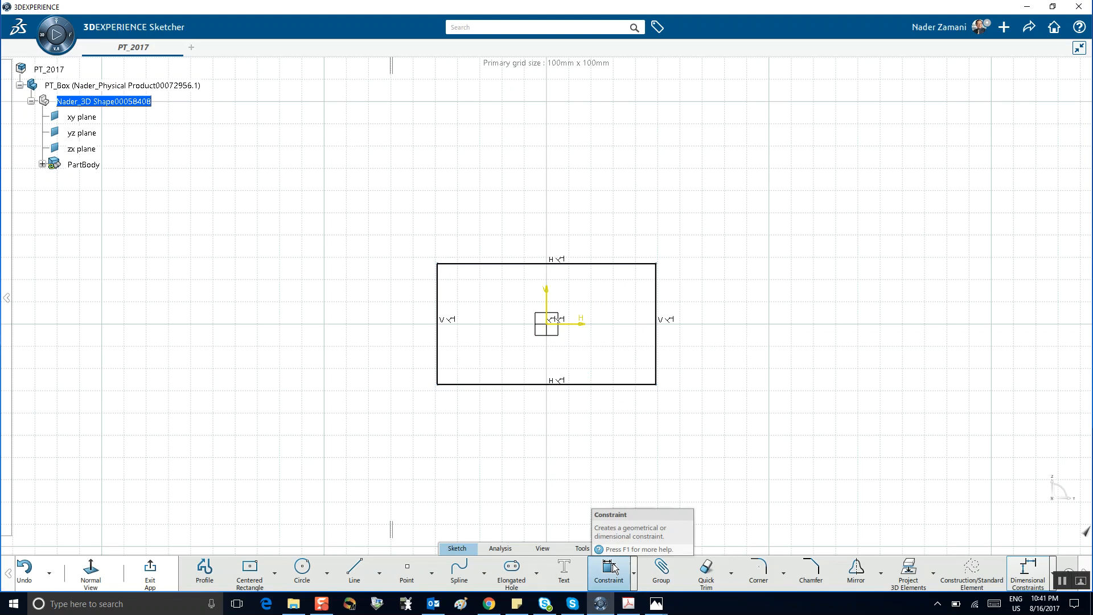
click(668, 306)
click(703, 316)
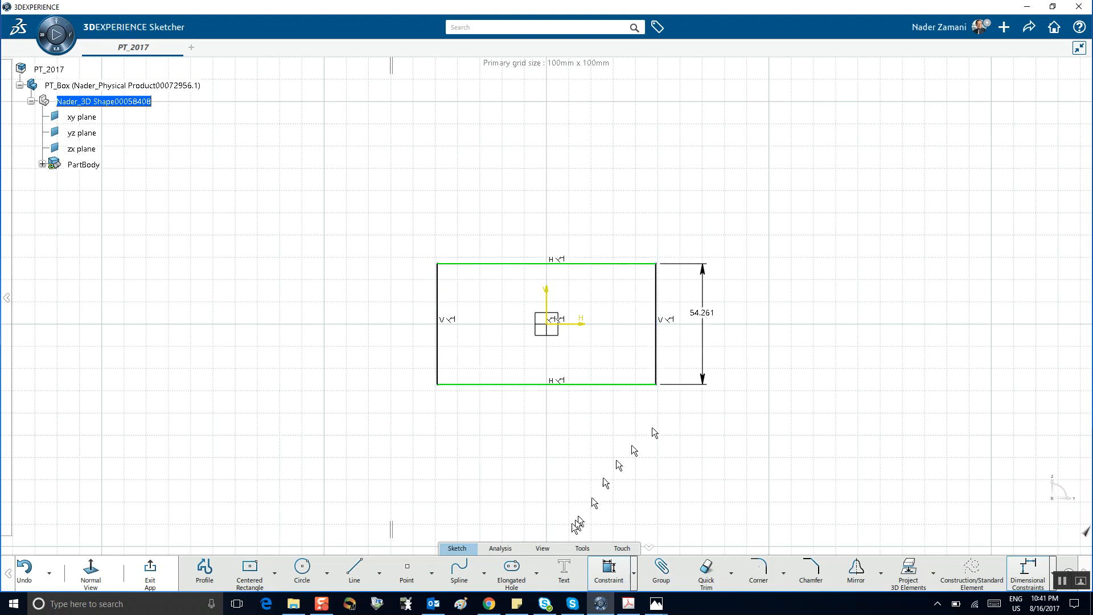
Dimension the centered rectangle's width, placing the dimension below its lower edge
click(521, 384)
click(524, 429)
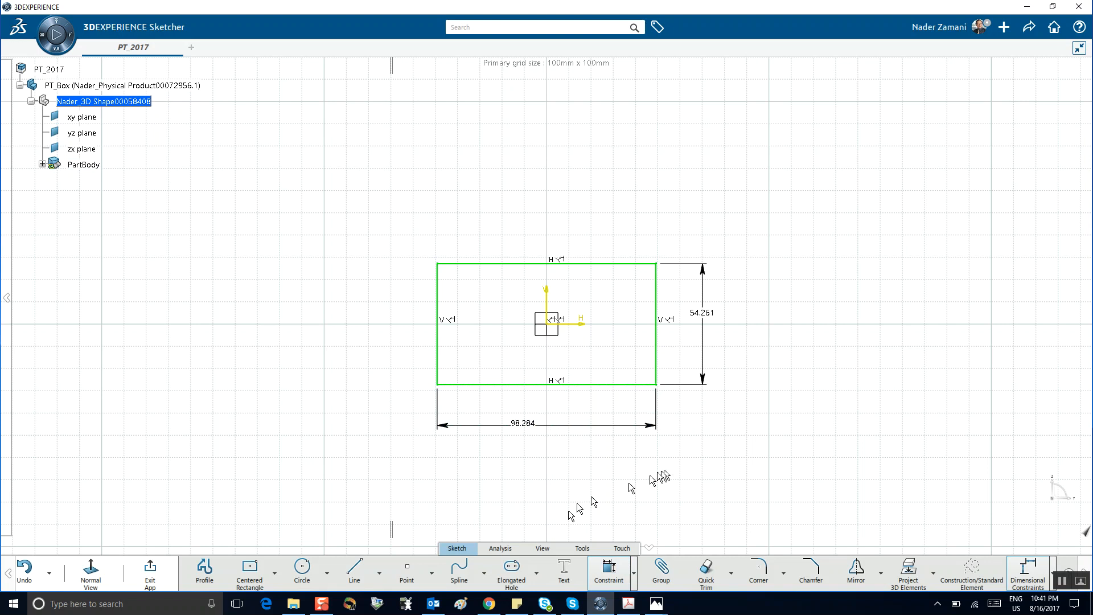
Sketch a circle of about 27 mm radius centered where the vertical axis meets the rectangle's upper edge, passing through the sketch origin
click(302, 567)
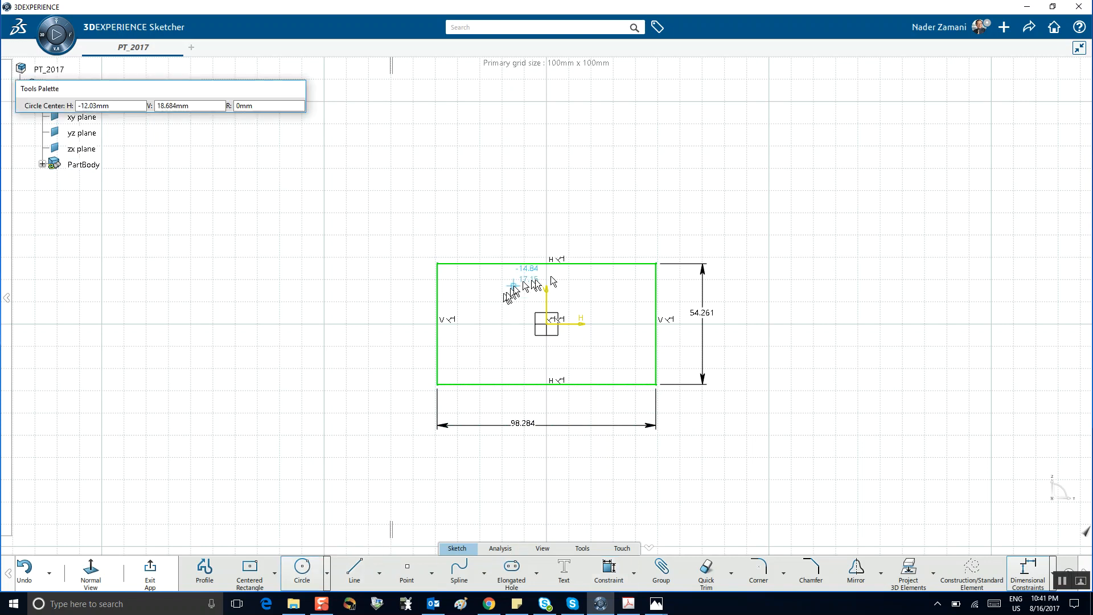
click(552, 268)
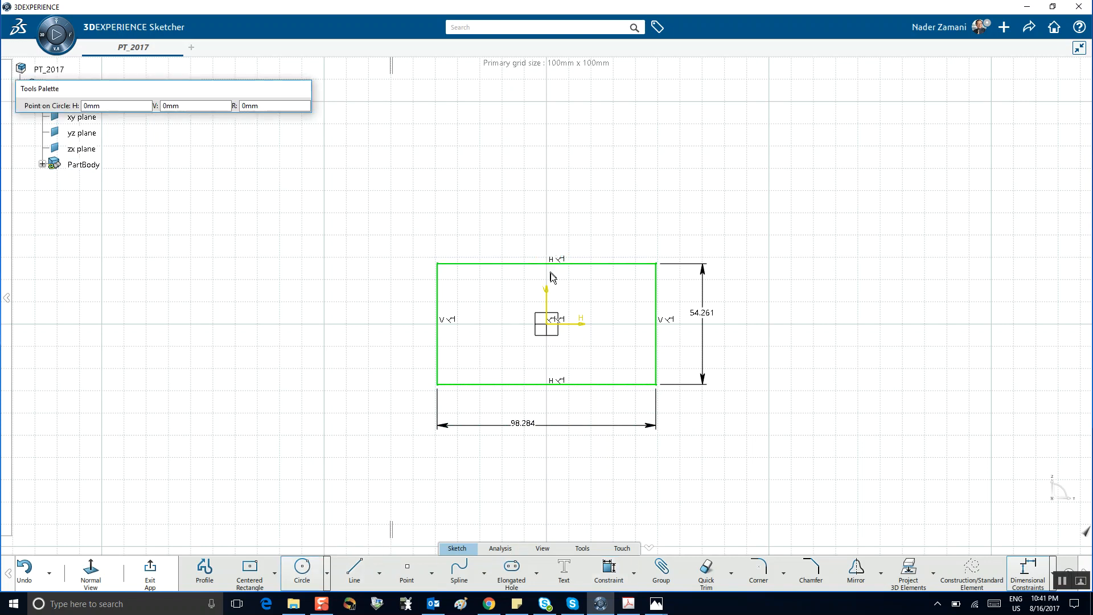
click(587, 318)
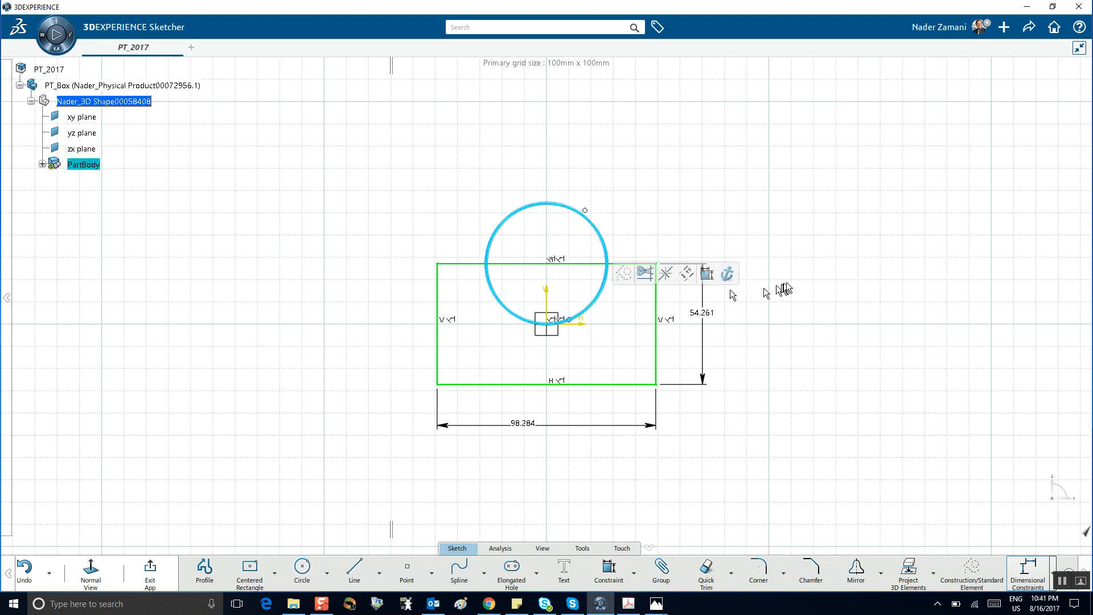
click(800, 291)
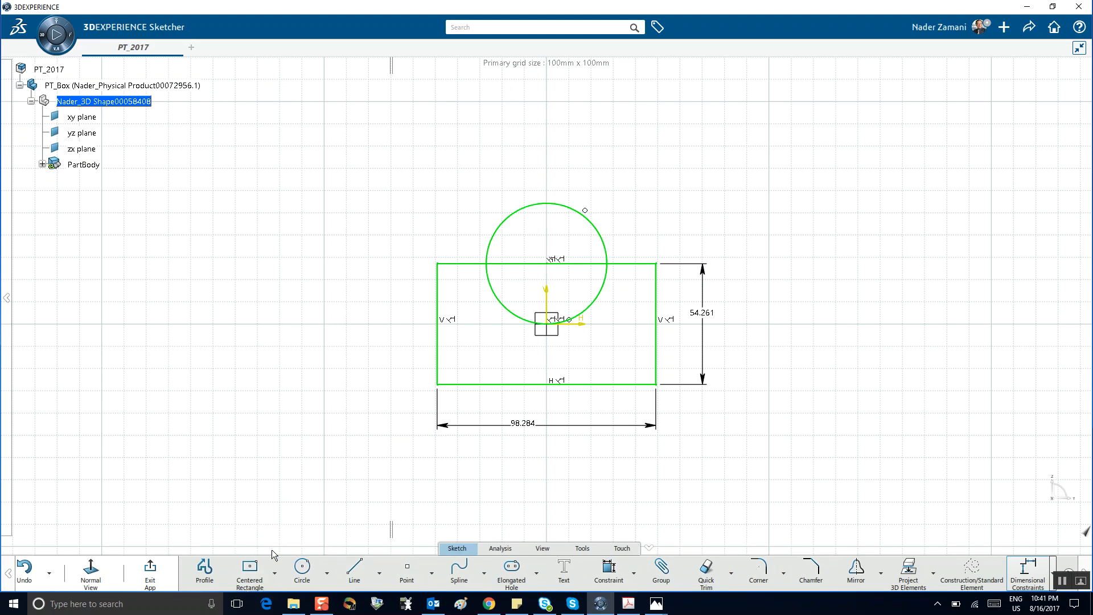
Quick Trim the circle's upper arc and the part of the rectangle's upper edge inside the circle, leaving a semicircular notch outline
click(711, 572)
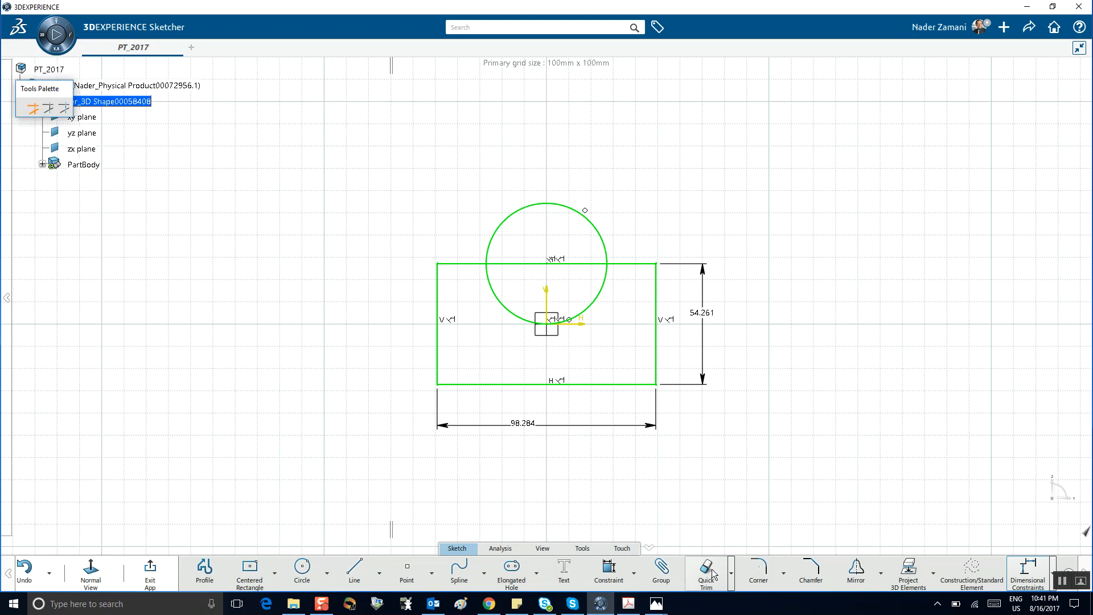
click(604, 236)
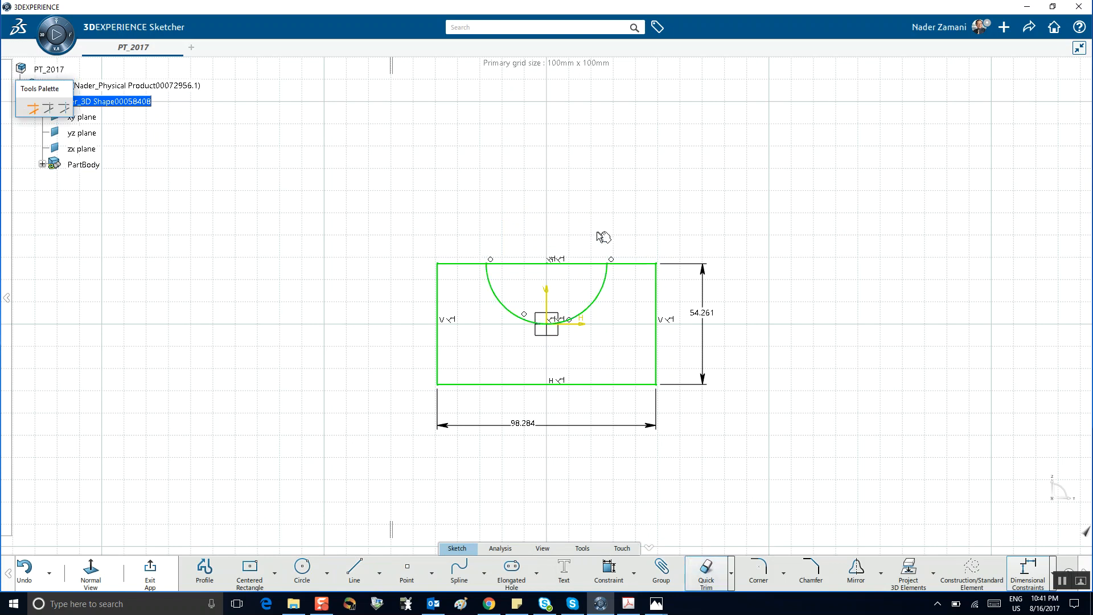
click(581, 263)
click(595, 348)
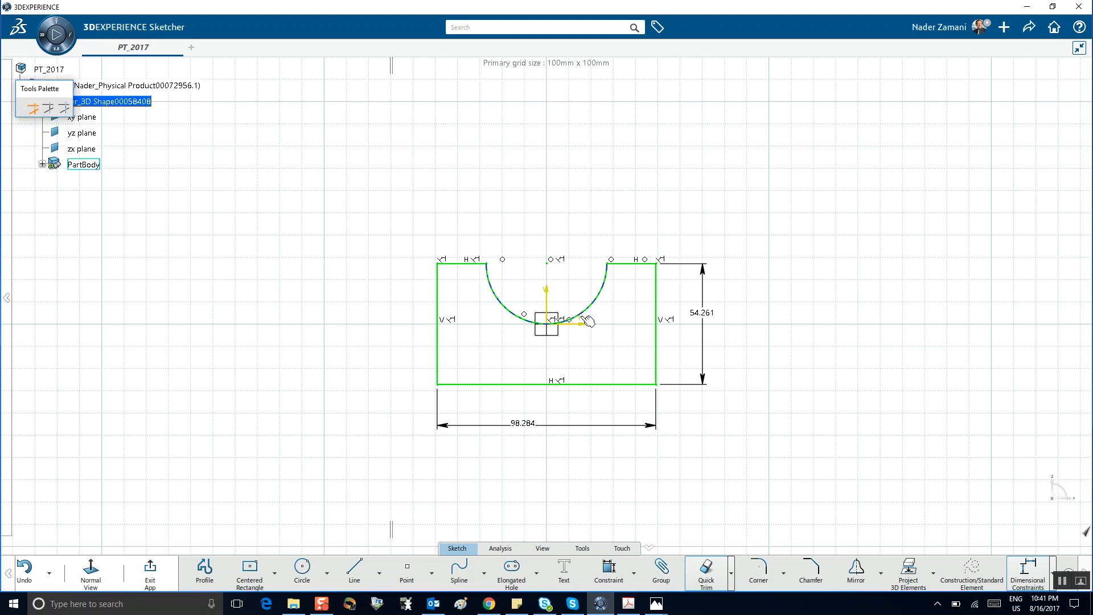
Try trimming away the remaining lower arc of the circle and undo that trim
click(577, 311)
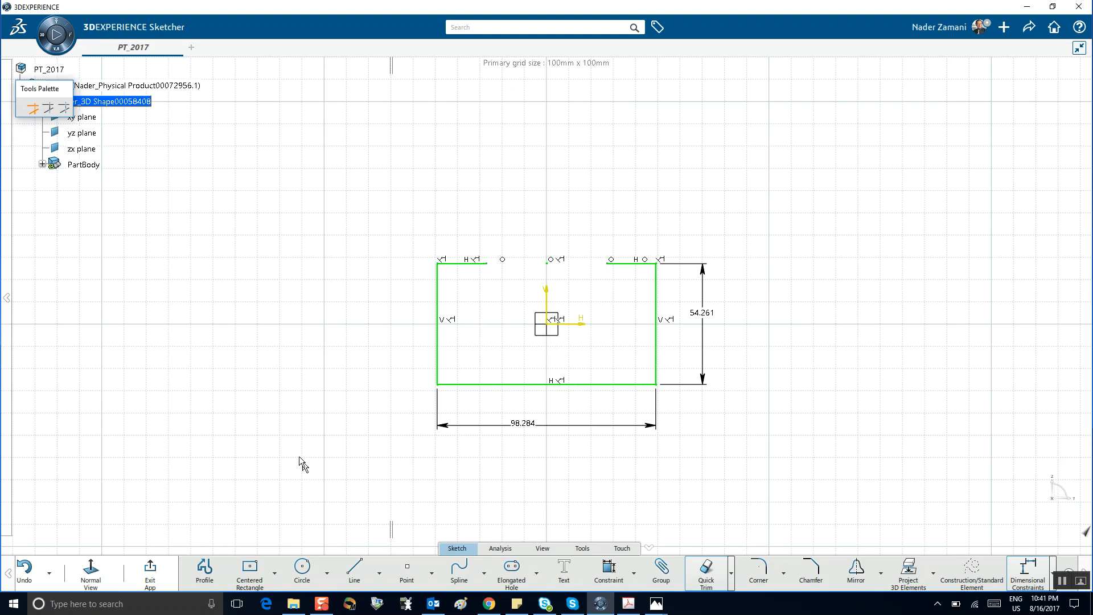
key(ctrl+z)
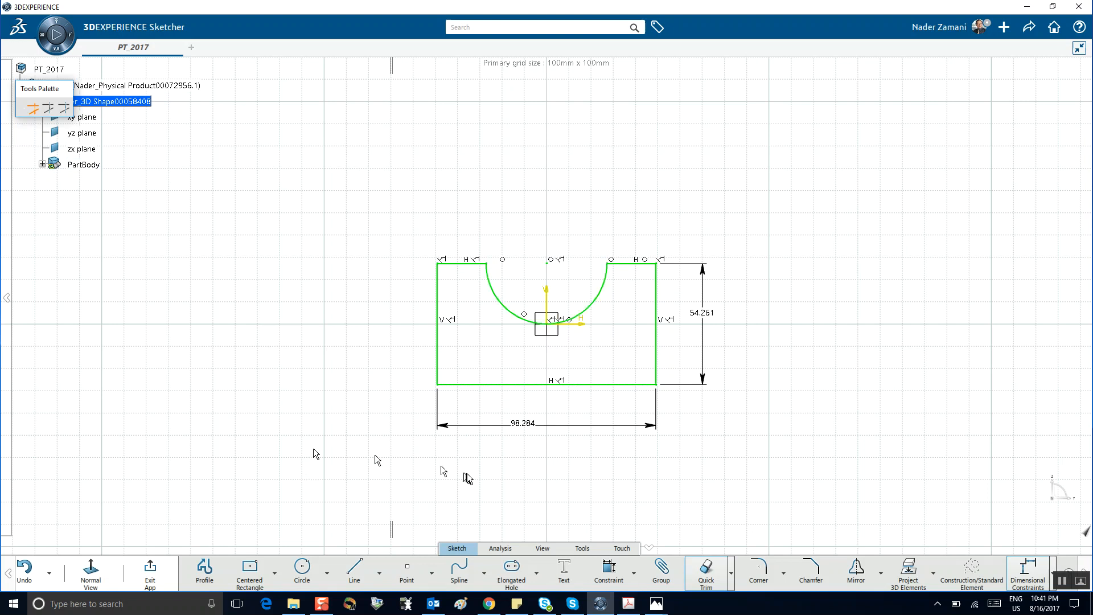
Dimension the radius of the semicircular notch arc, placing the dimension below and outside the arc
click(609, 569)
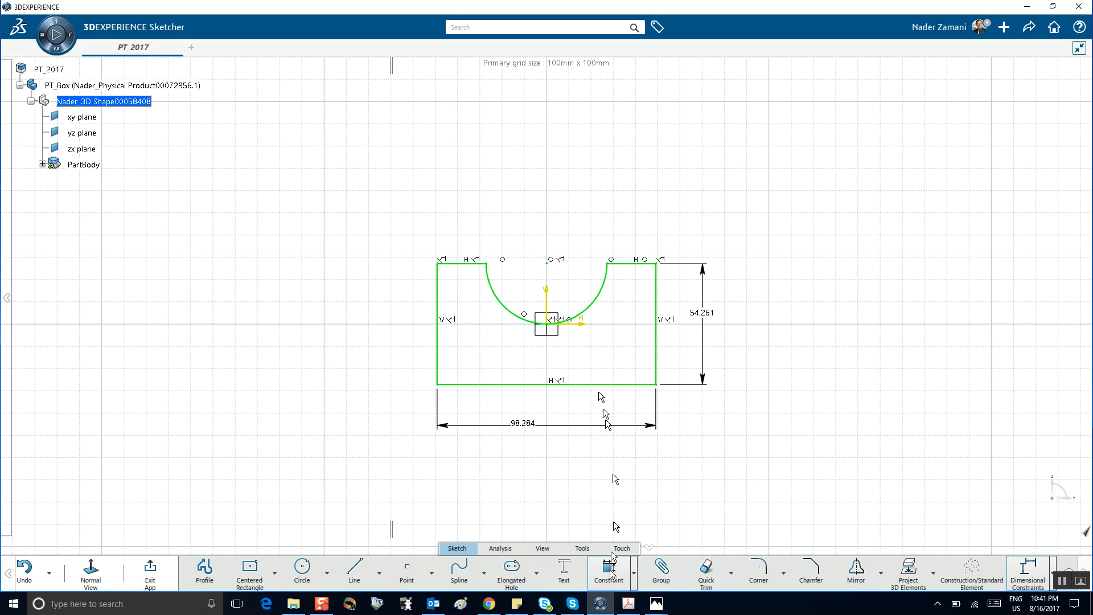
click(601, 293)
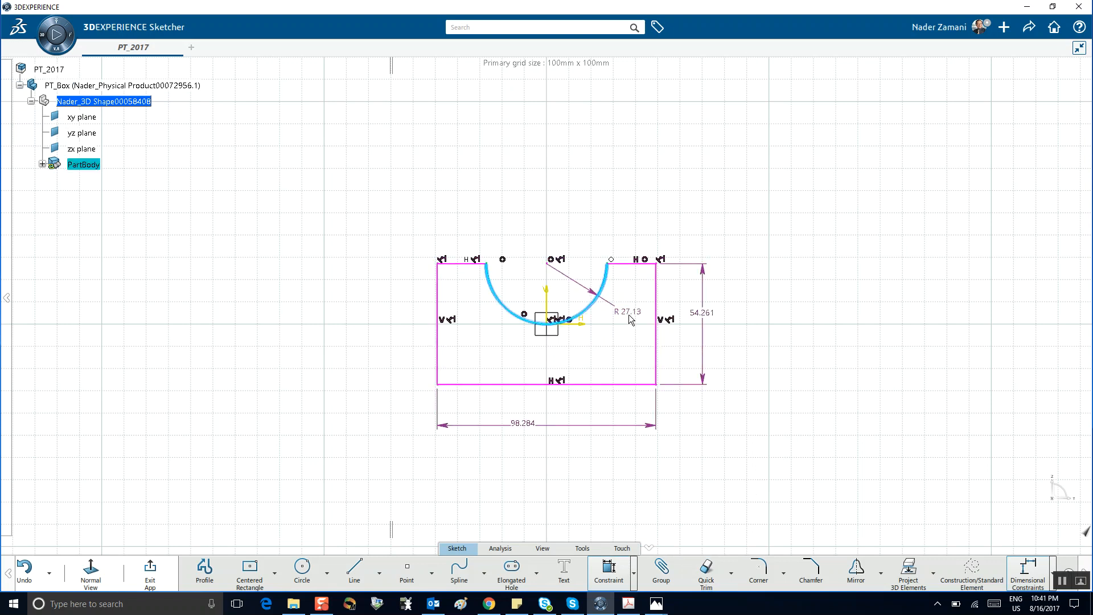
click(629, 317)
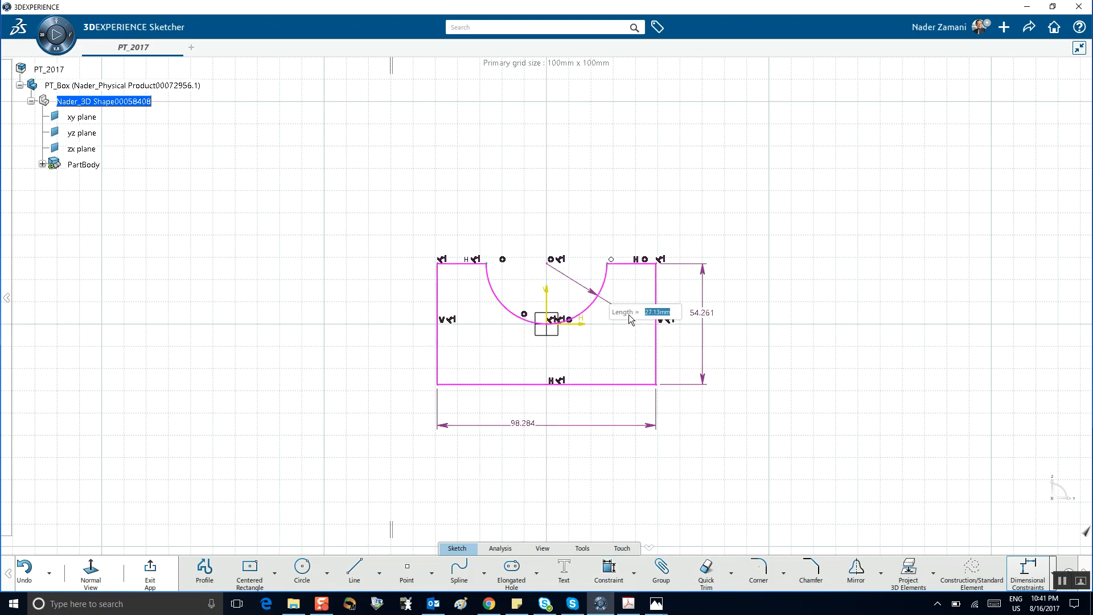
click(788, 285)
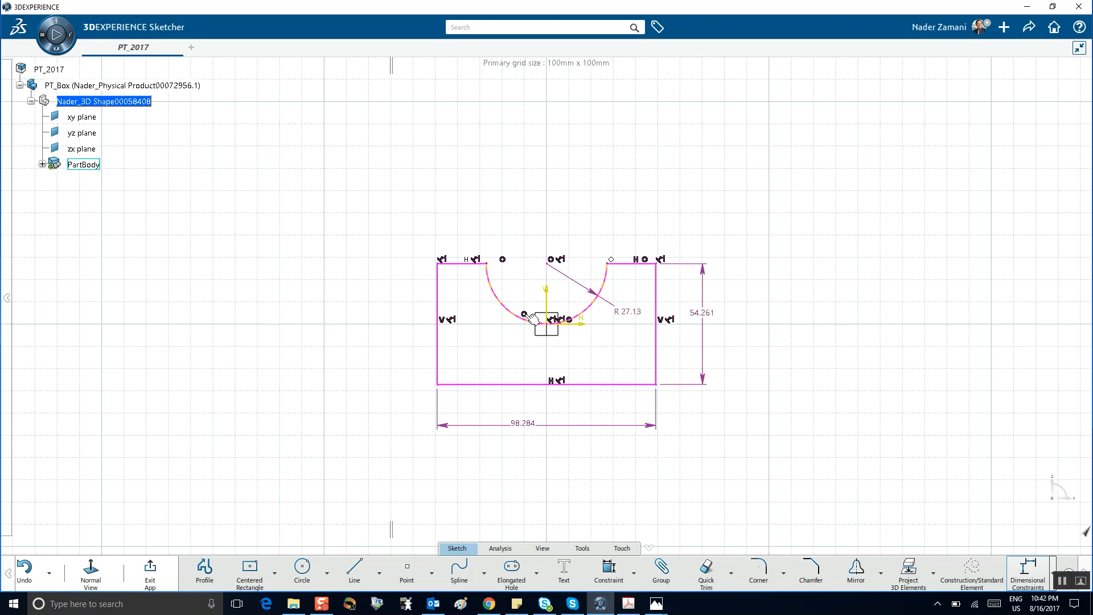
Delete the coincidence constraint that ties the notch arc to the sketch origin
click(525, 314)
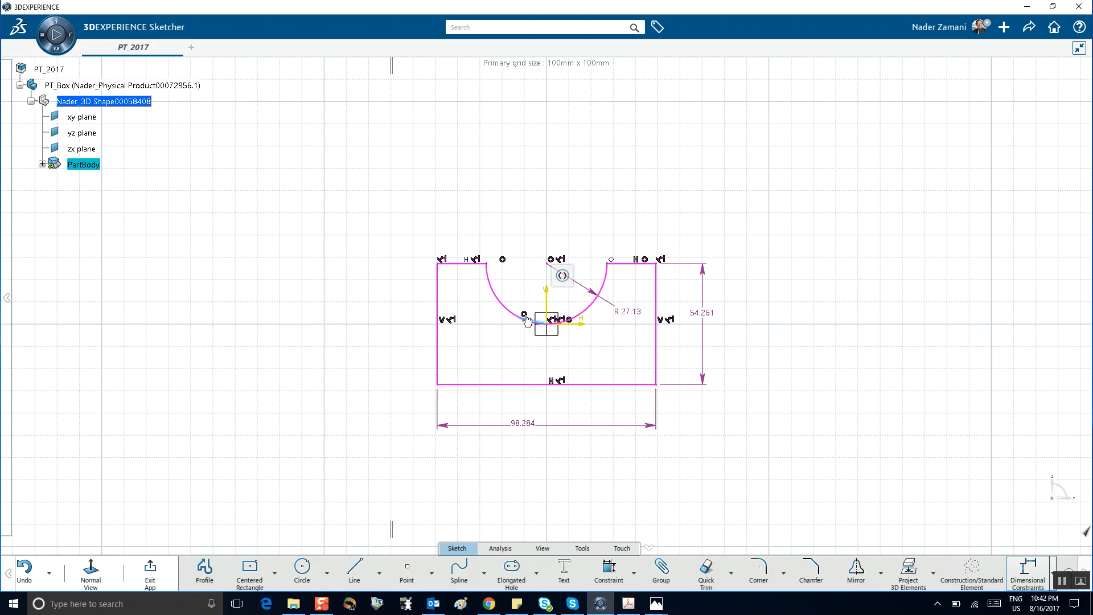
click(587, 317)
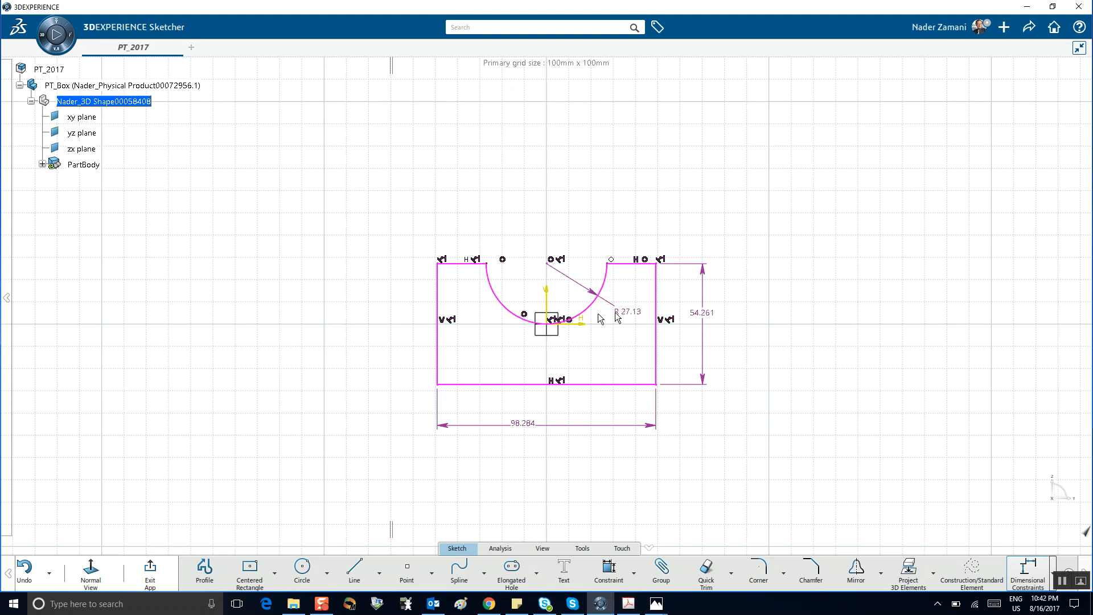
click(526, 315)
right_click(525, 315)
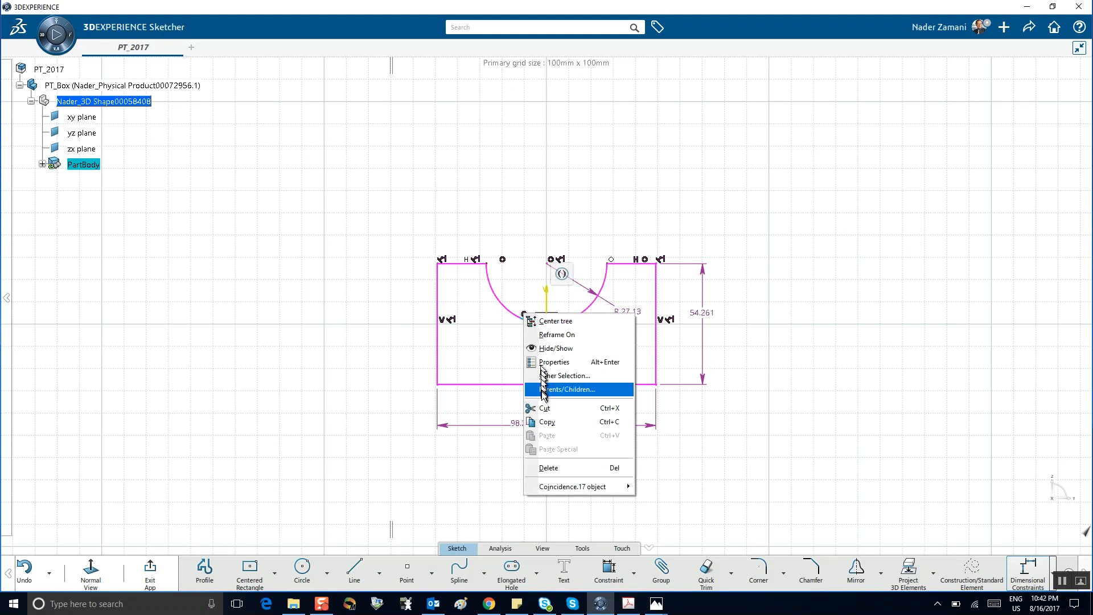
click(553, 467)
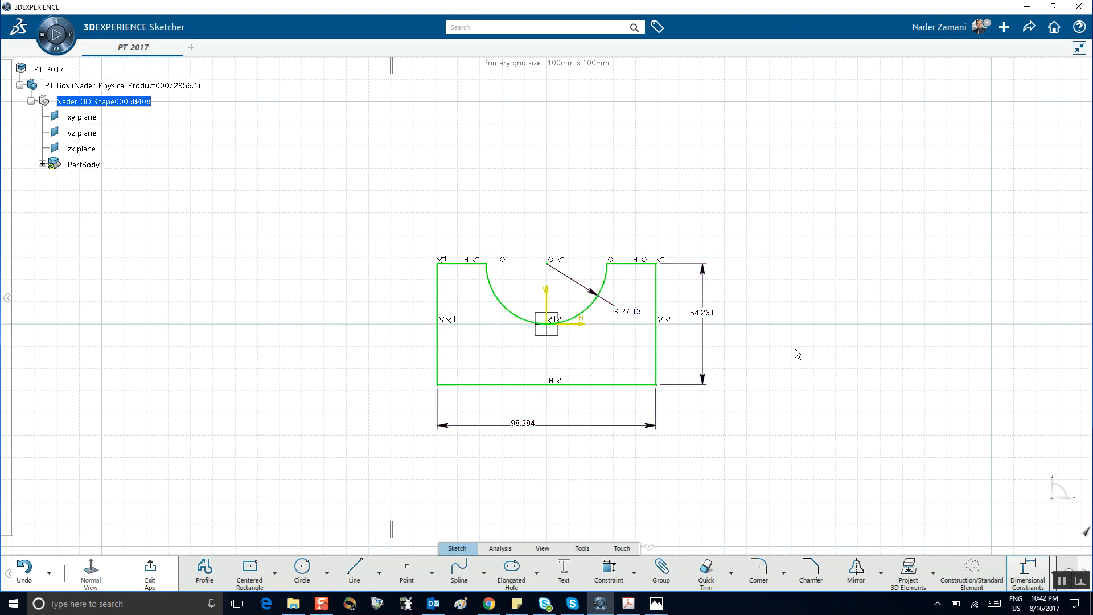
Leave the sketch and pad the notched profile to a length of 20 mm
click(592, 315)
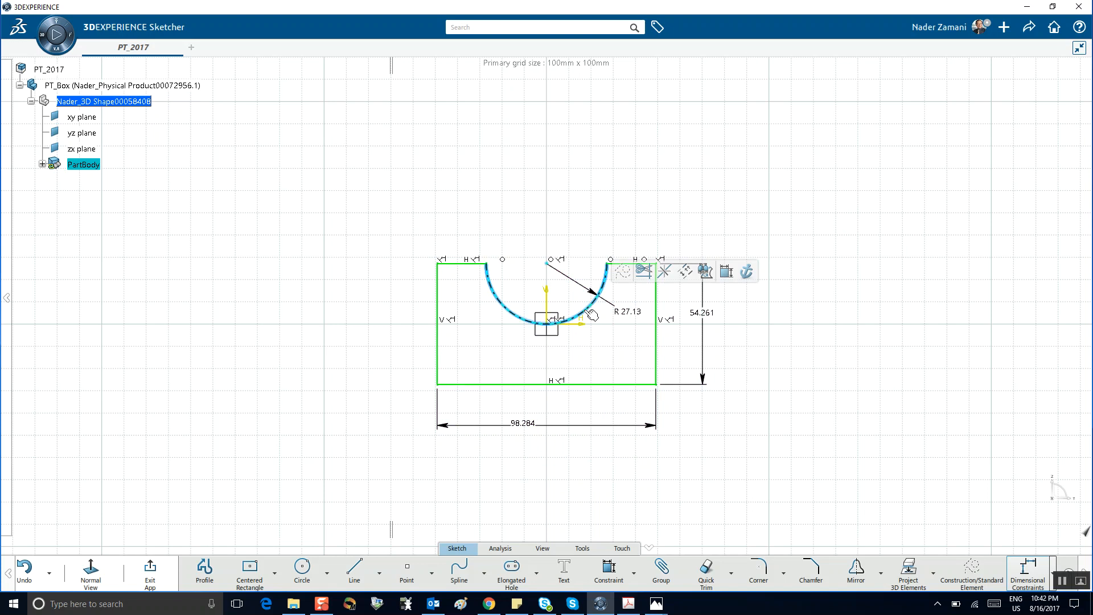
click(923, 247)
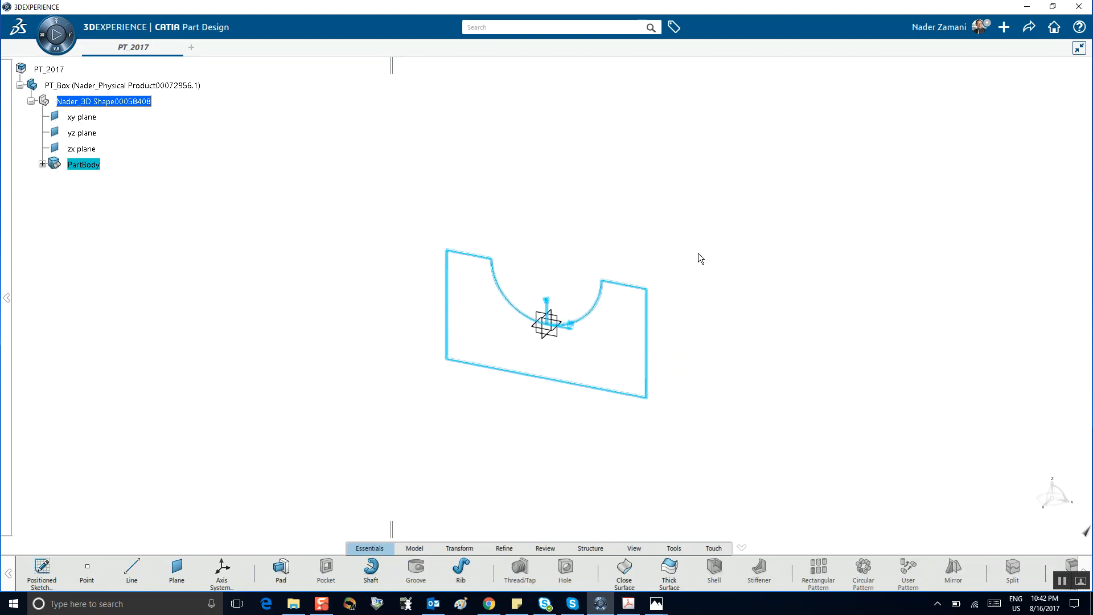
click(281, 570)
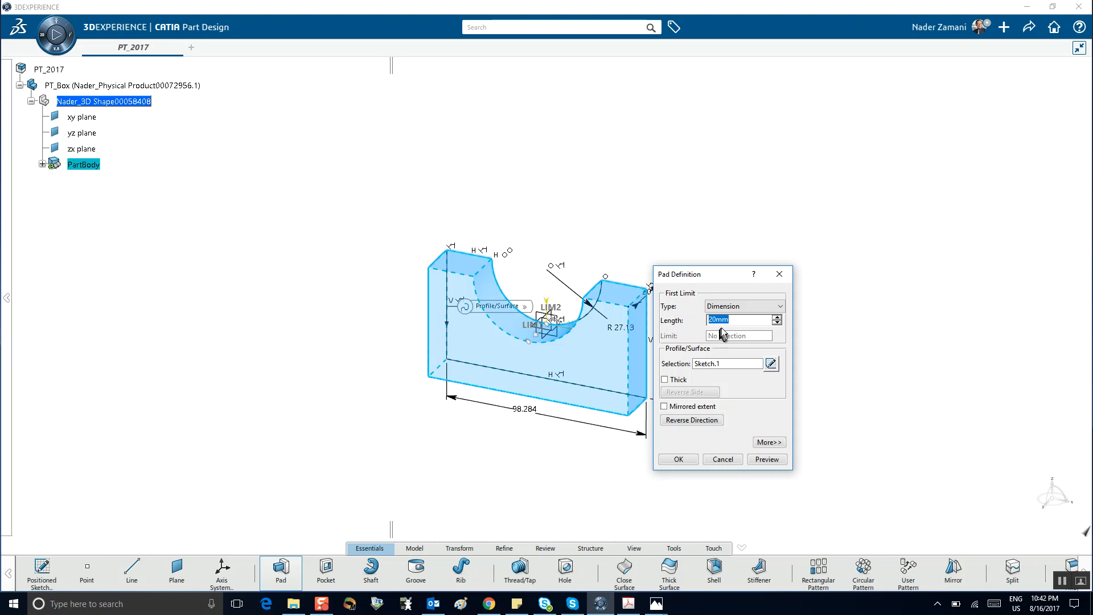
click(677, 458)
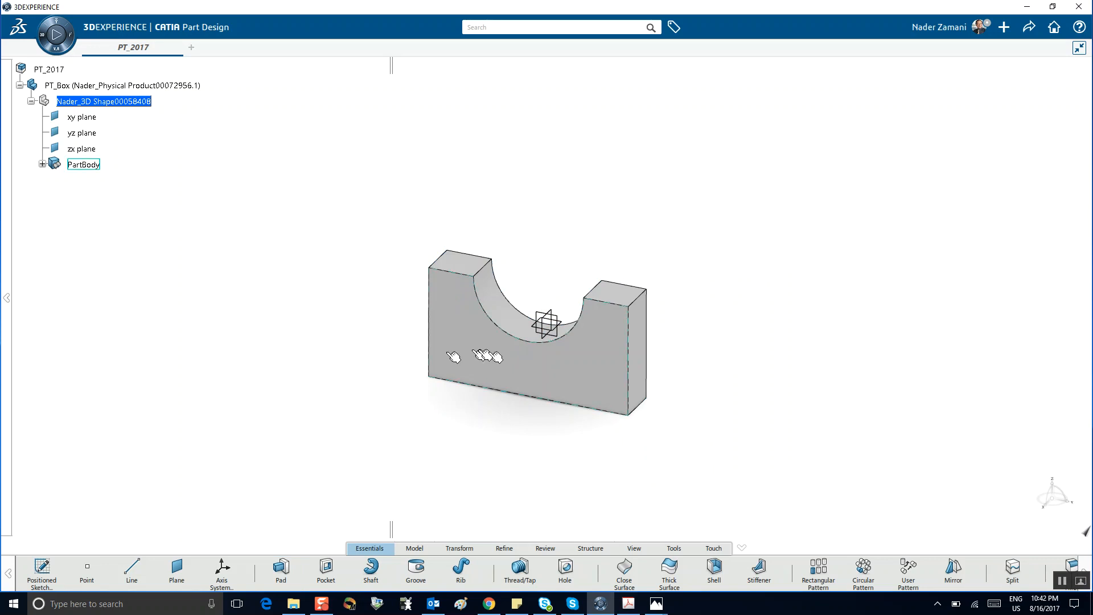
Open the Formulas editor for the pad and rename the profile's height parameter to HB
middle_drag(629, 426, 558, 305)
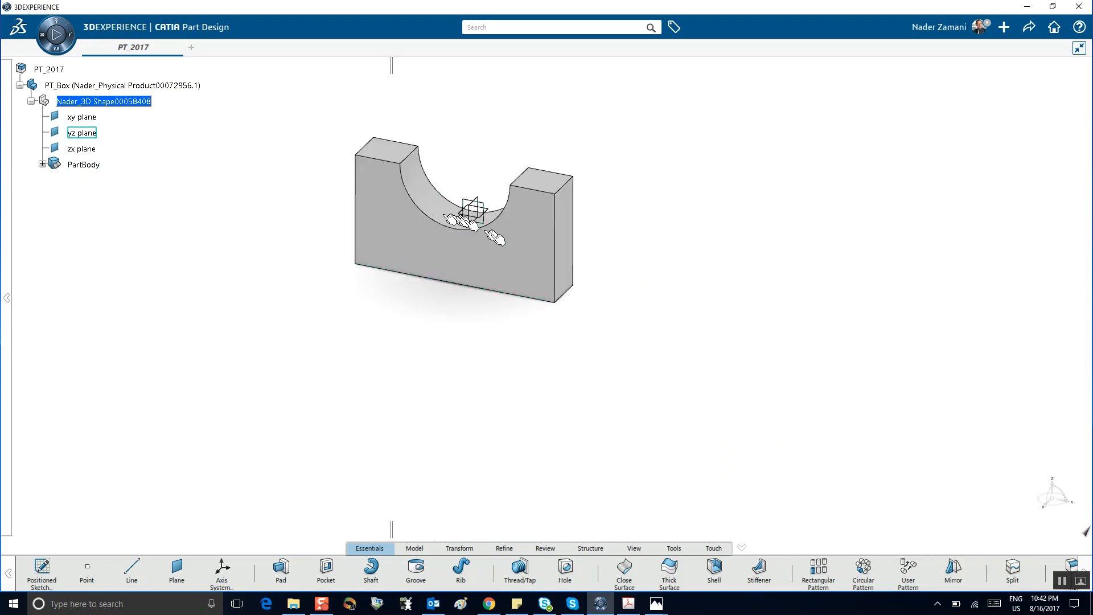
middle_drag(506, 282, 520, 319)
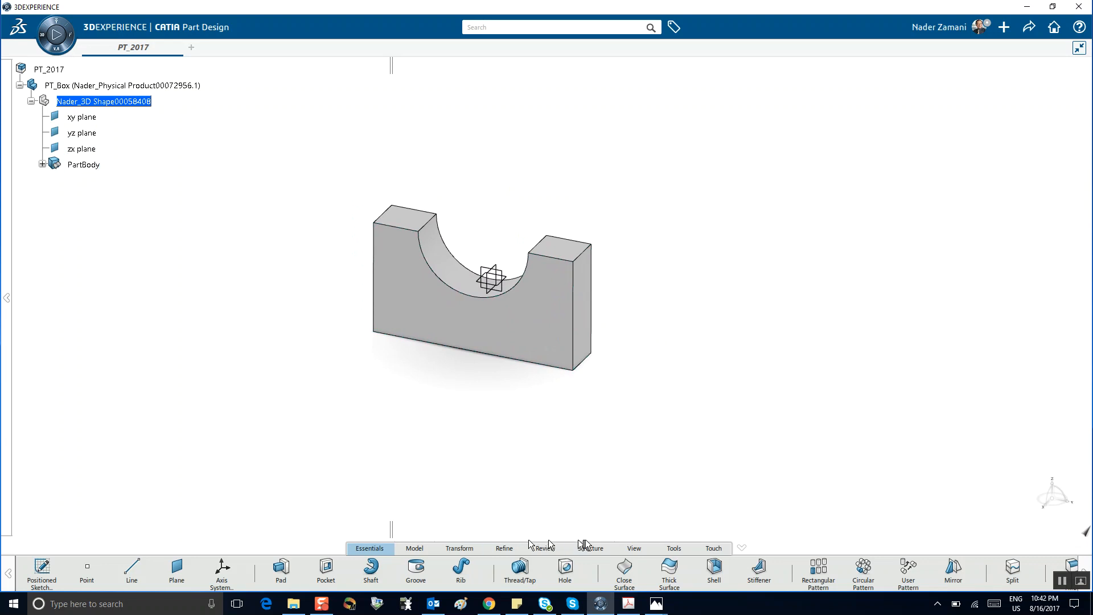
click(667, 550)
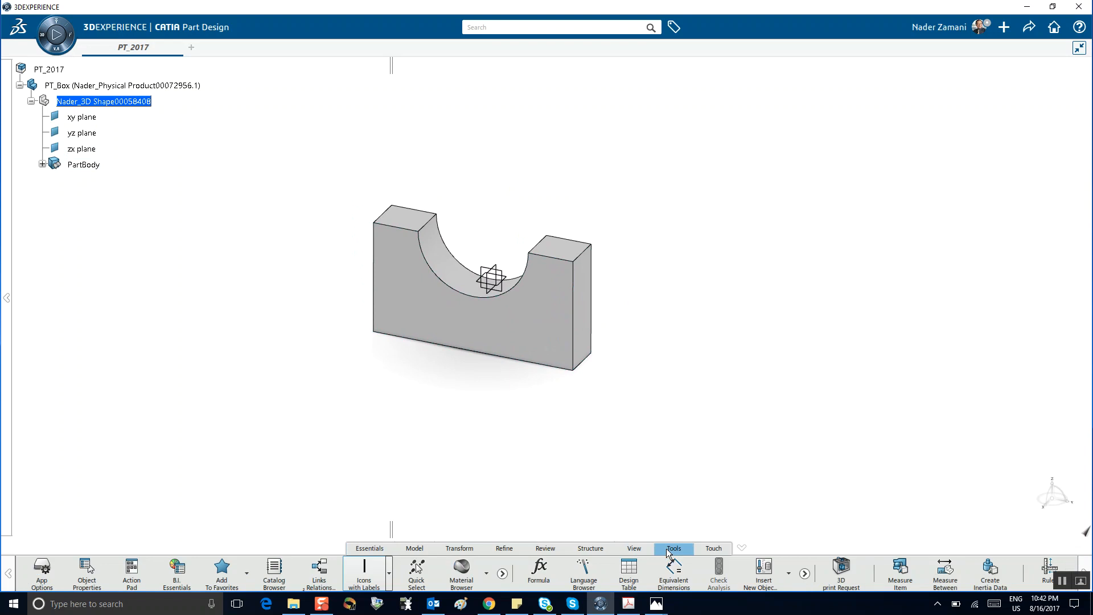
click(538, 567)
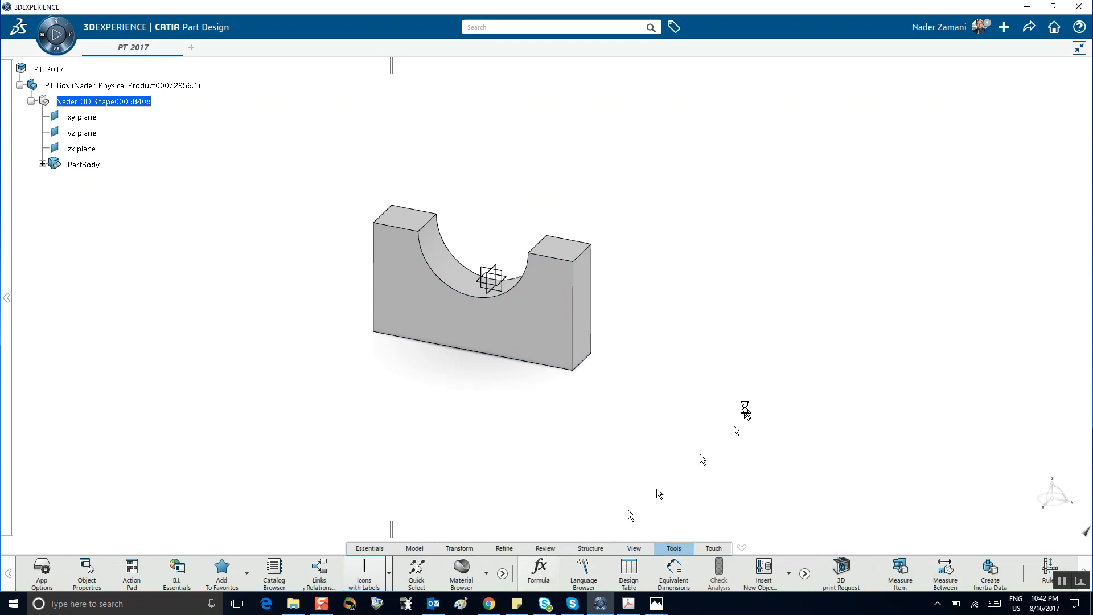
middle_drag(481, 259, 325, 252)
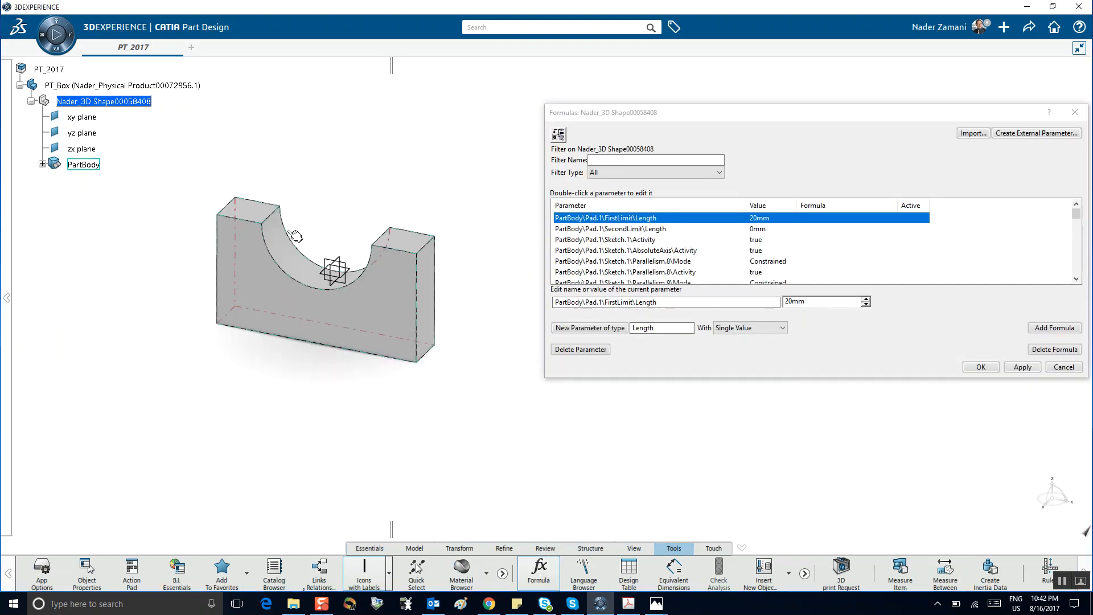
click(282, 259)
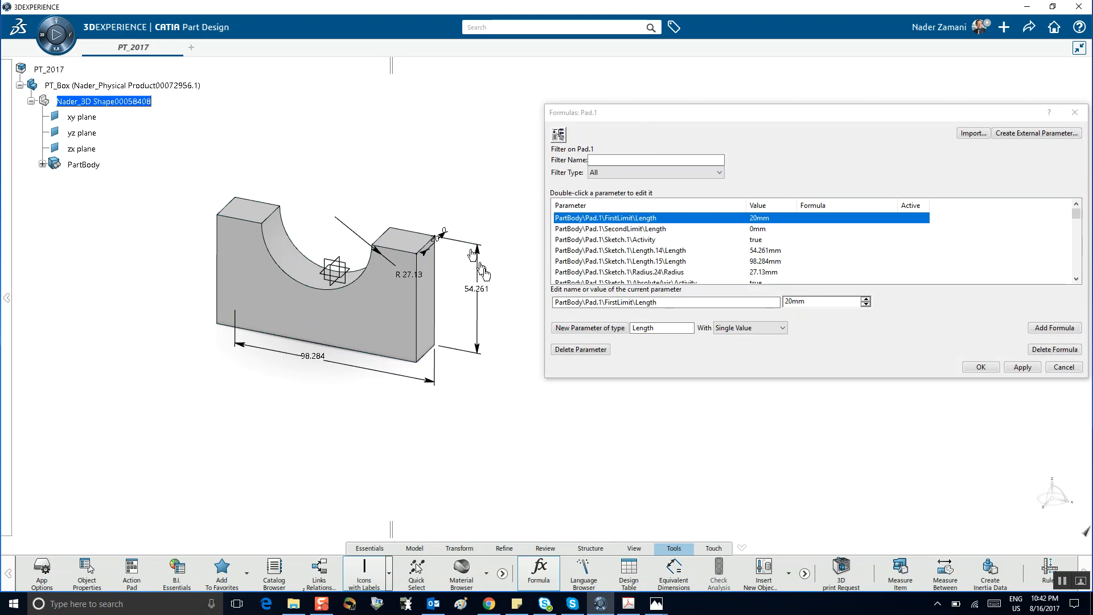
click(488, 292)
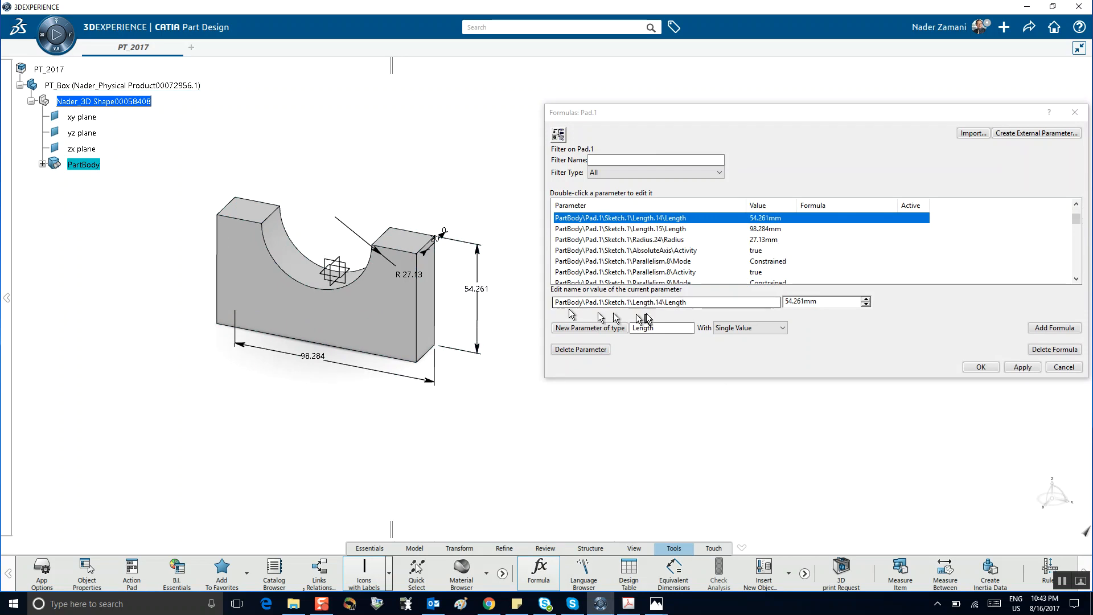
mouse_move(677, 302)
mouse_down()
mouse_move(686, 302)
mouse_move(534, 267)
mouse_up()
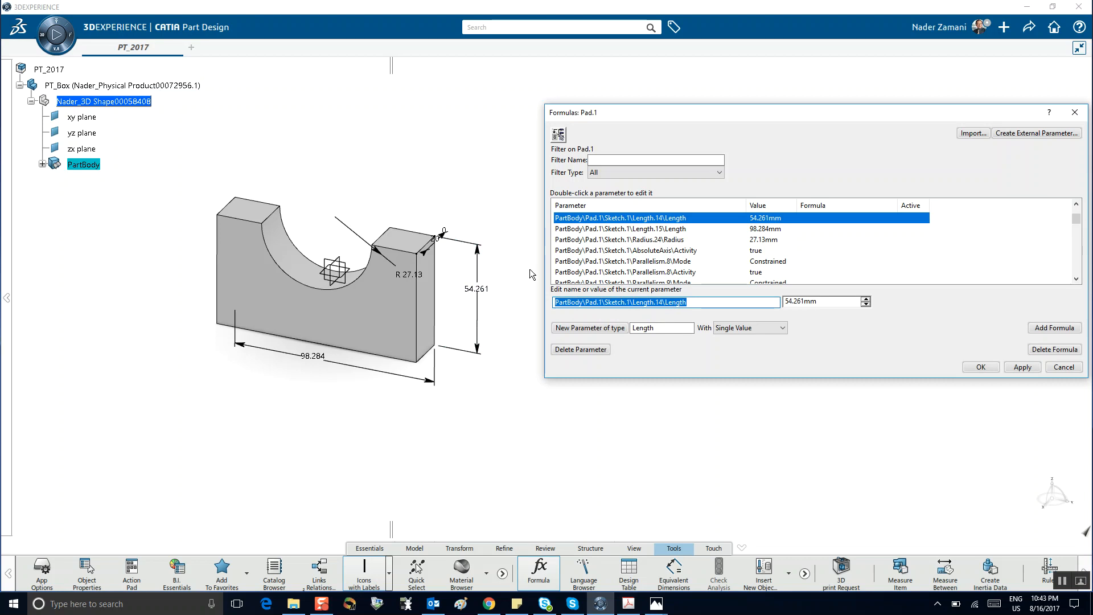
text(H)
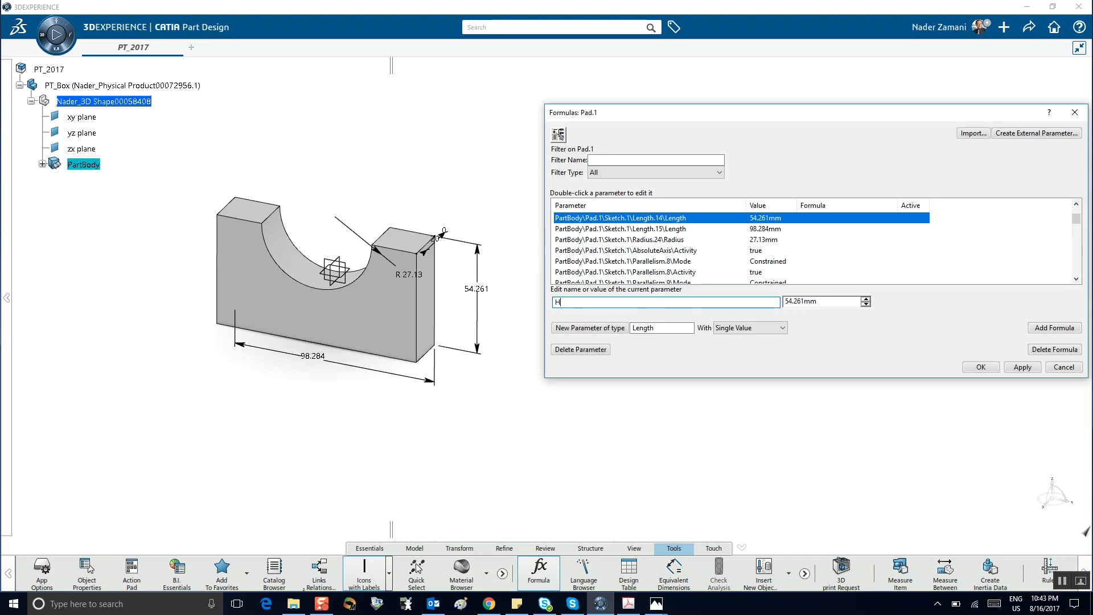
text(B)
Rename the notch arc's radius parameter to RB and apply the parameter changes
click(410, 277)
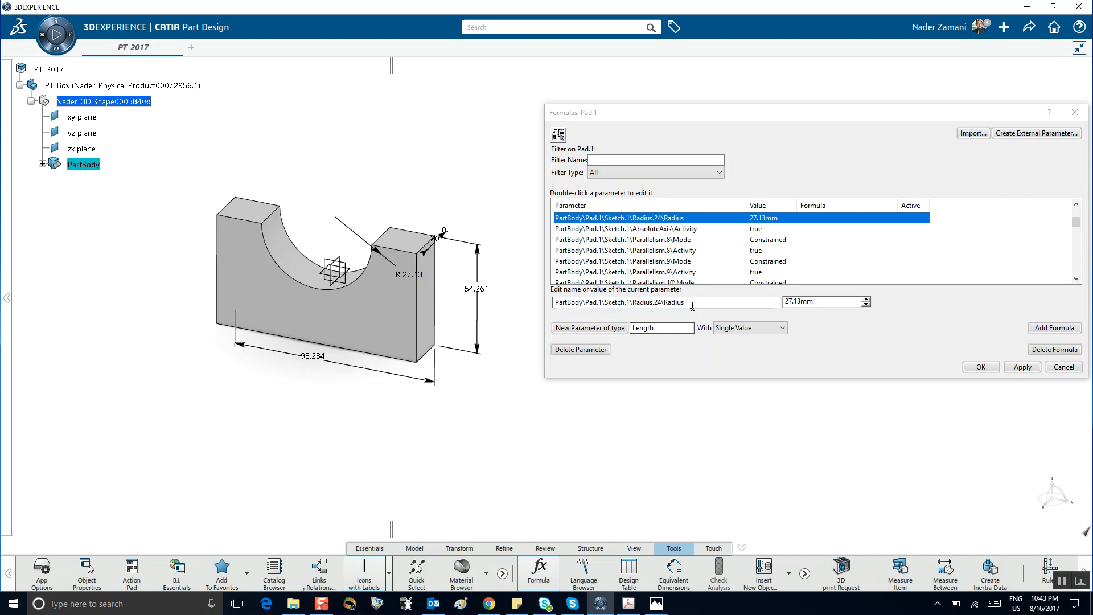
drag(575, 302, 538, 288)
text(RB)
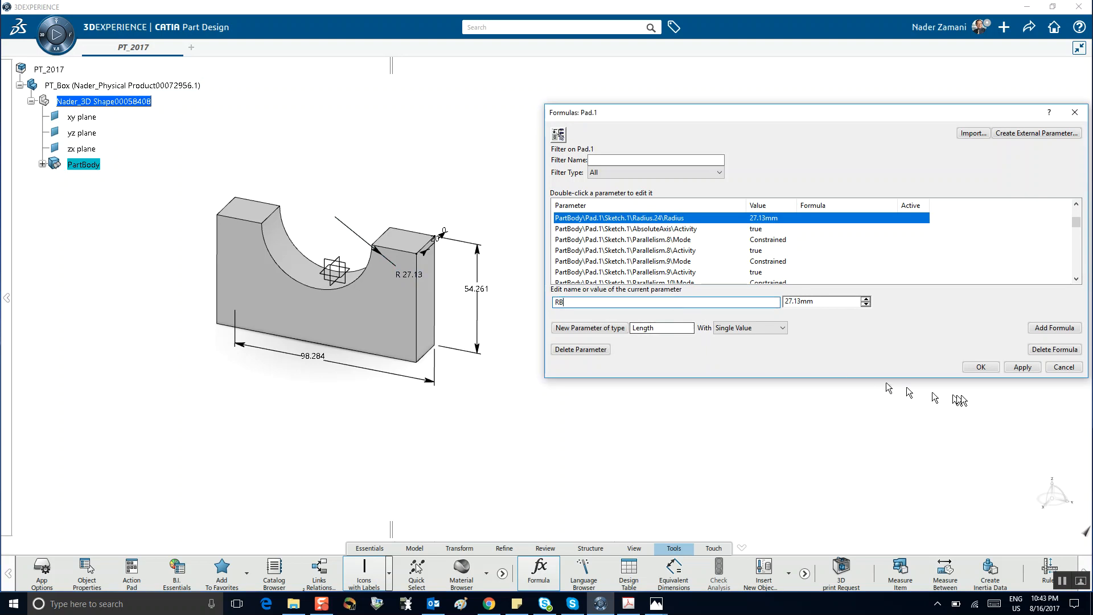
click(1020, 367)
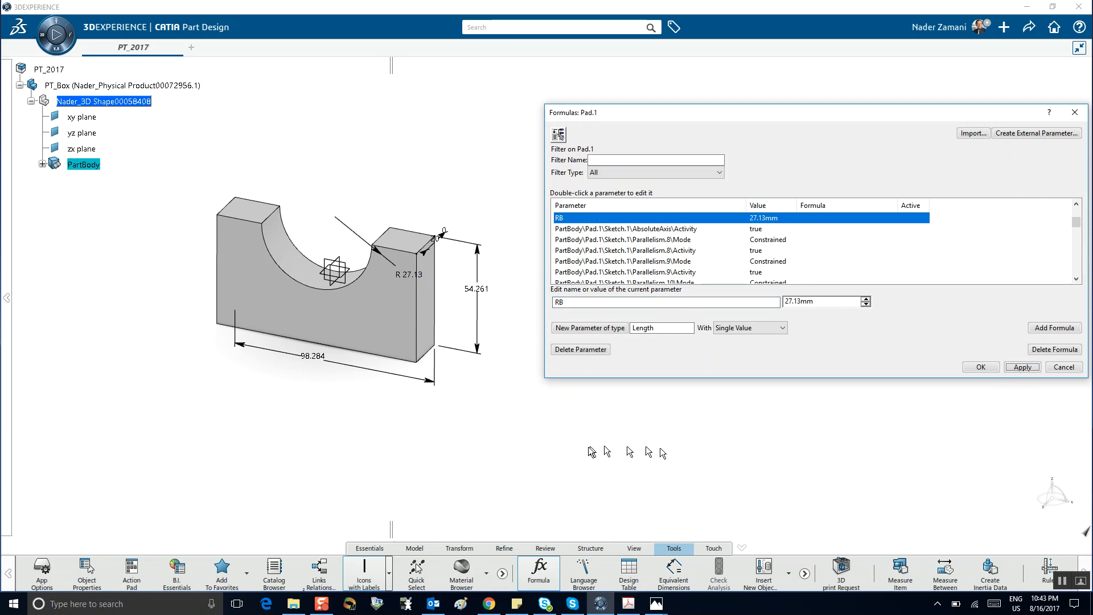
click(552, 462)
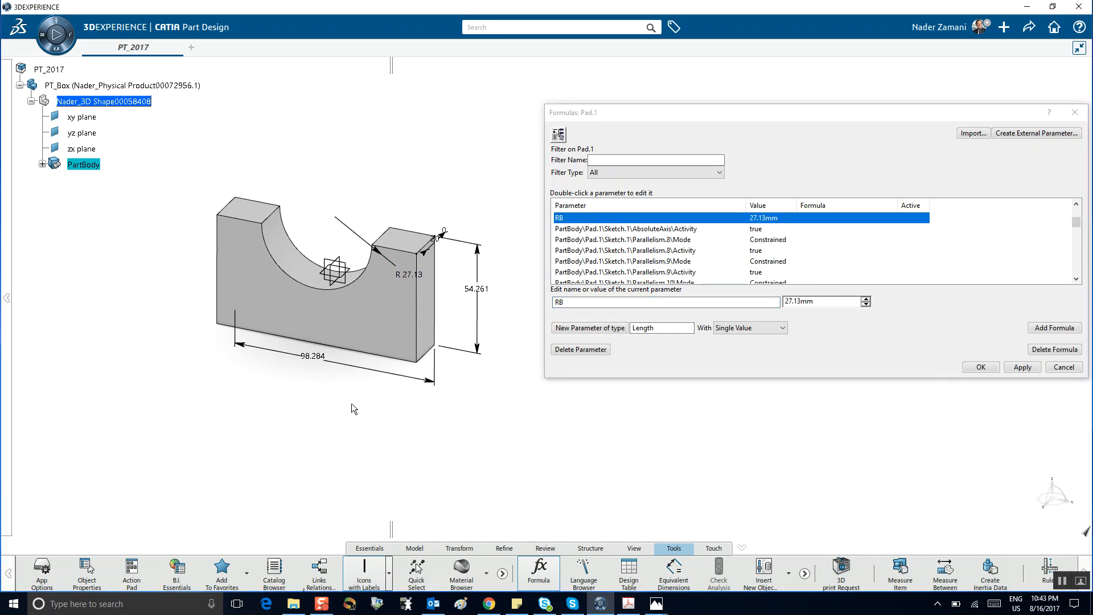
Add the formula 1.5*HB to the block's overall width parameter, accept its automatic update and confirm the parameter changes
click(323, 359)
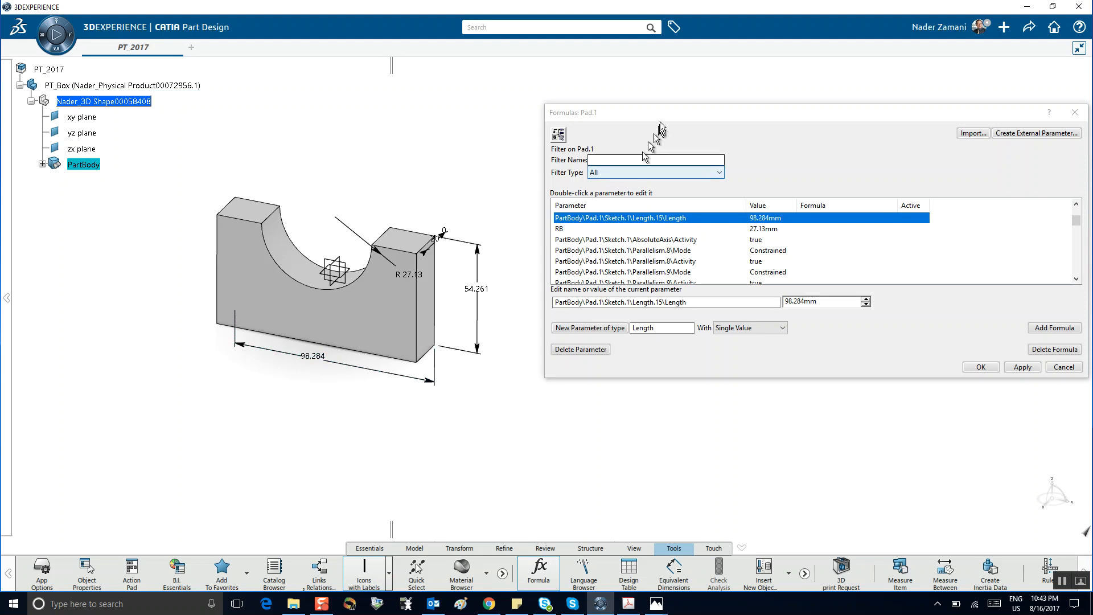
drag(671, 111, 644, 107)
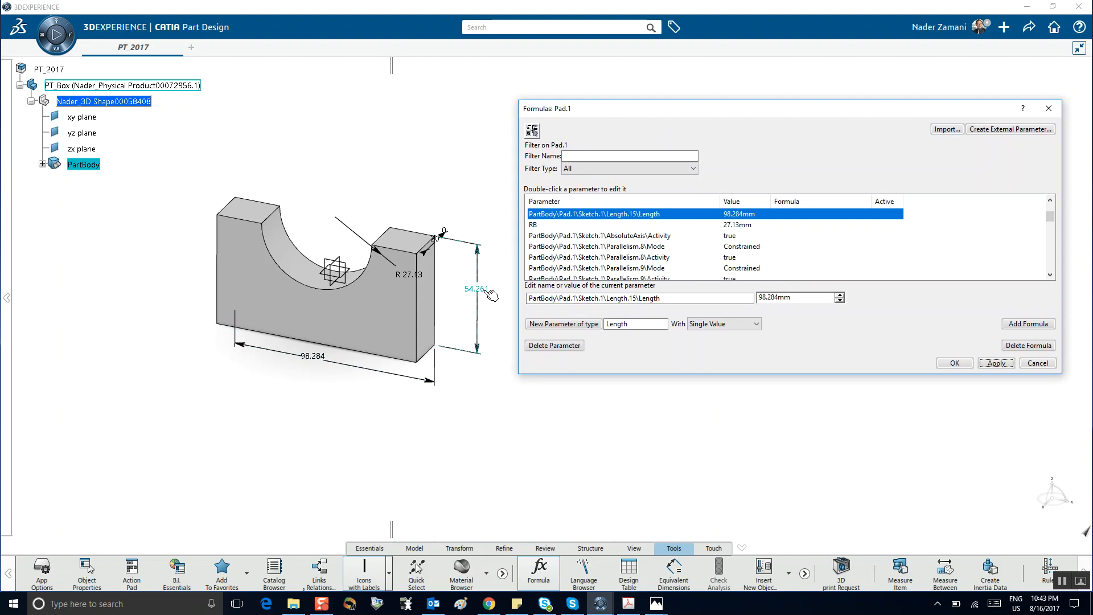
click(1024, 325)
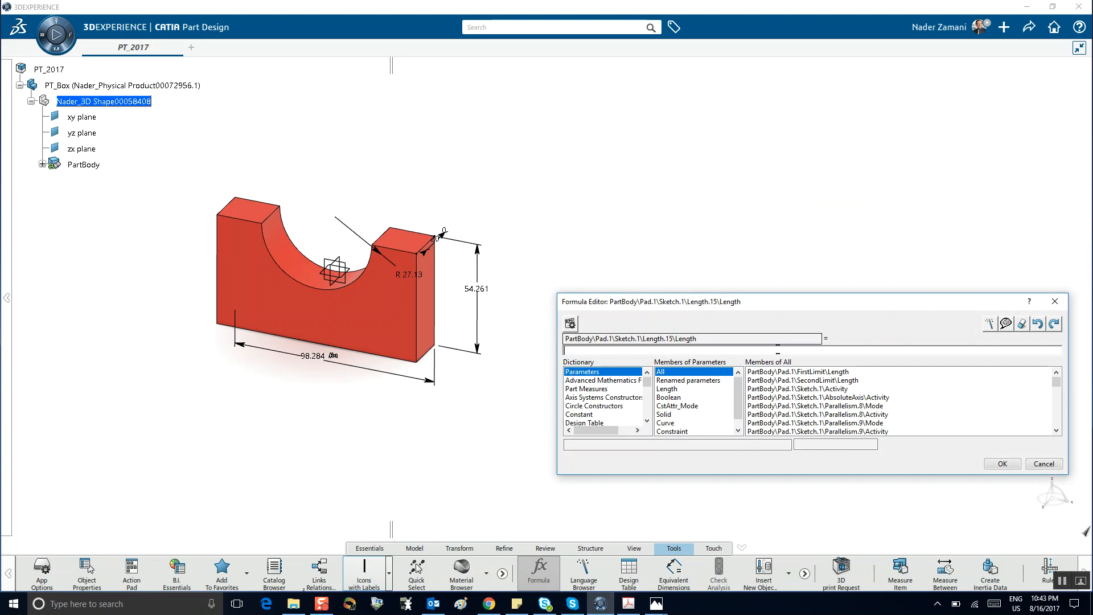
click(675, 382)
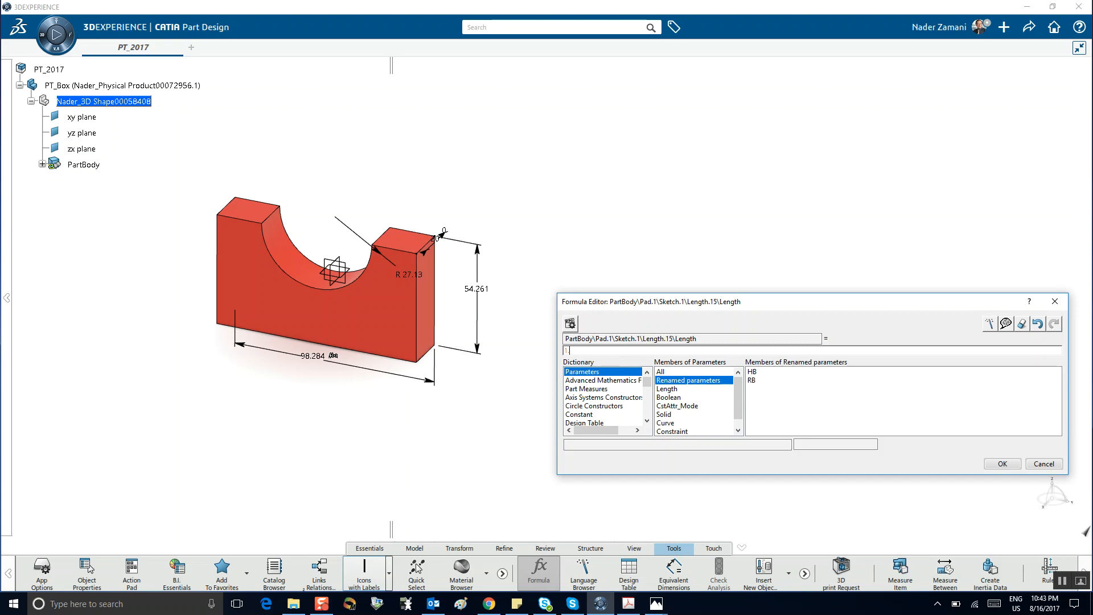
double_click(752, 372)
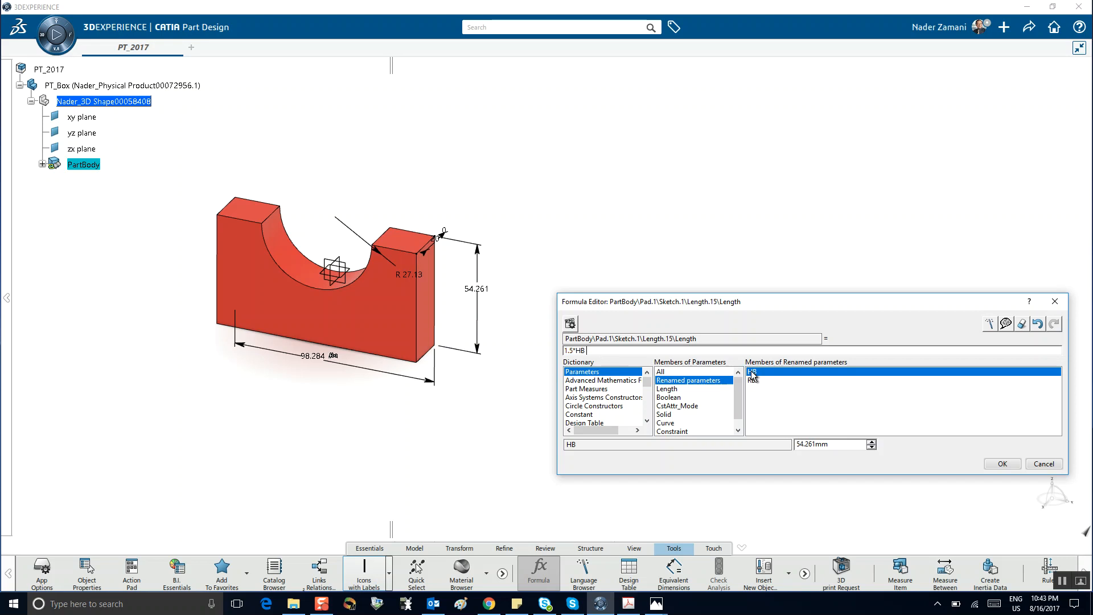
click(1002, 464)
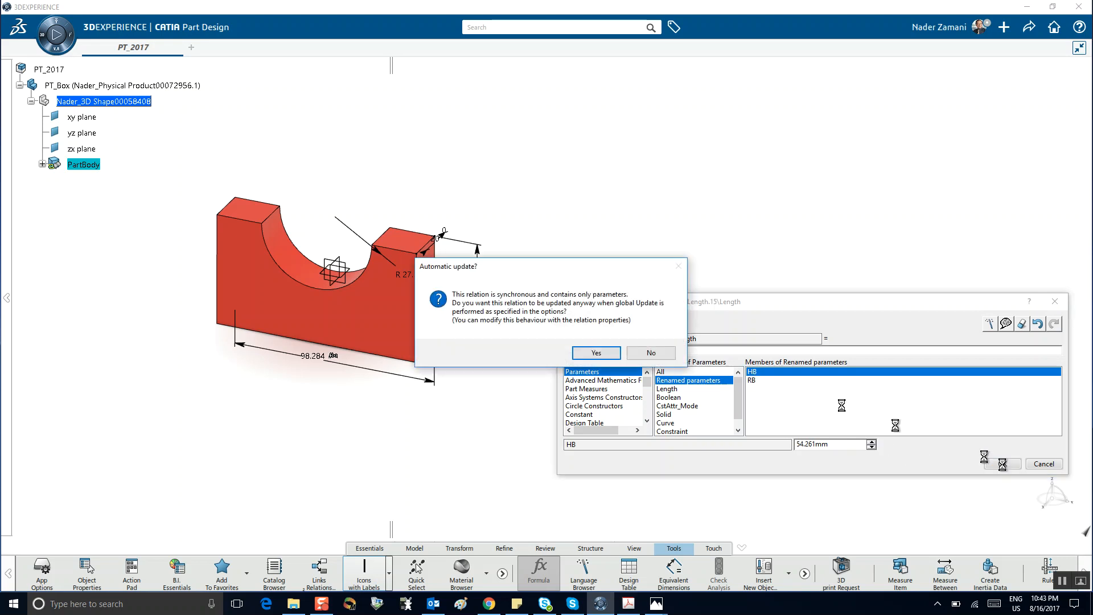
click(594, 353)
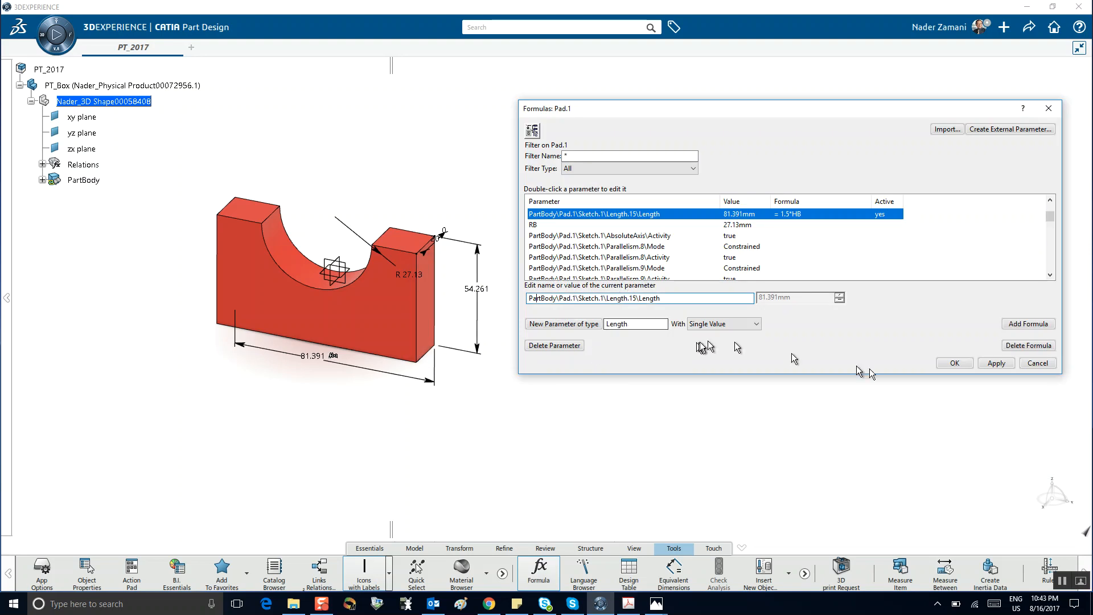
click(955, 364)
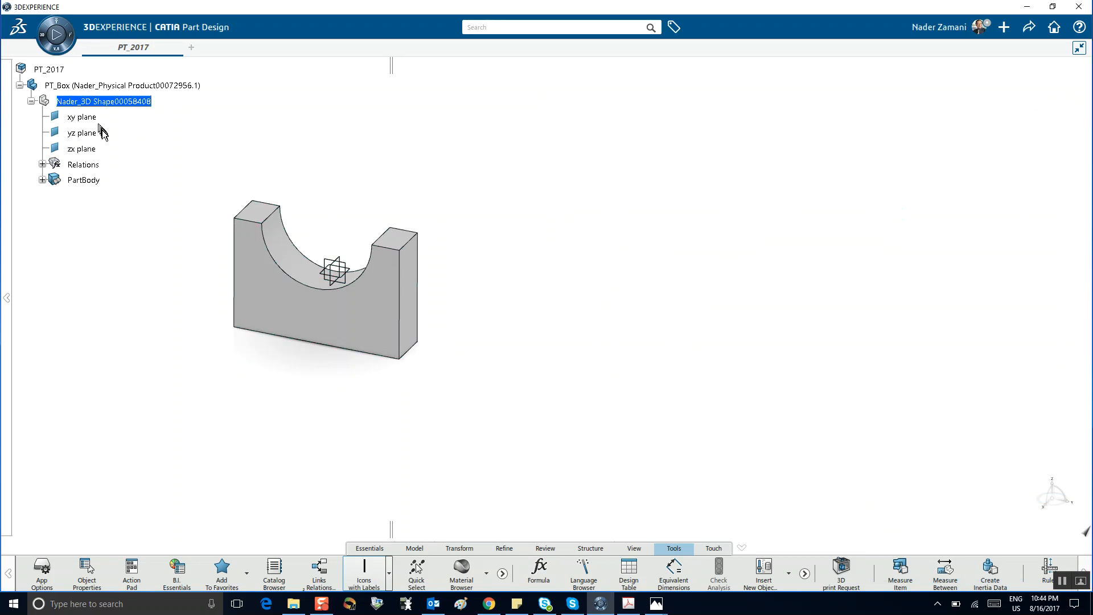
click(42, 165)
click(42, 164)
right_click(55, 70)
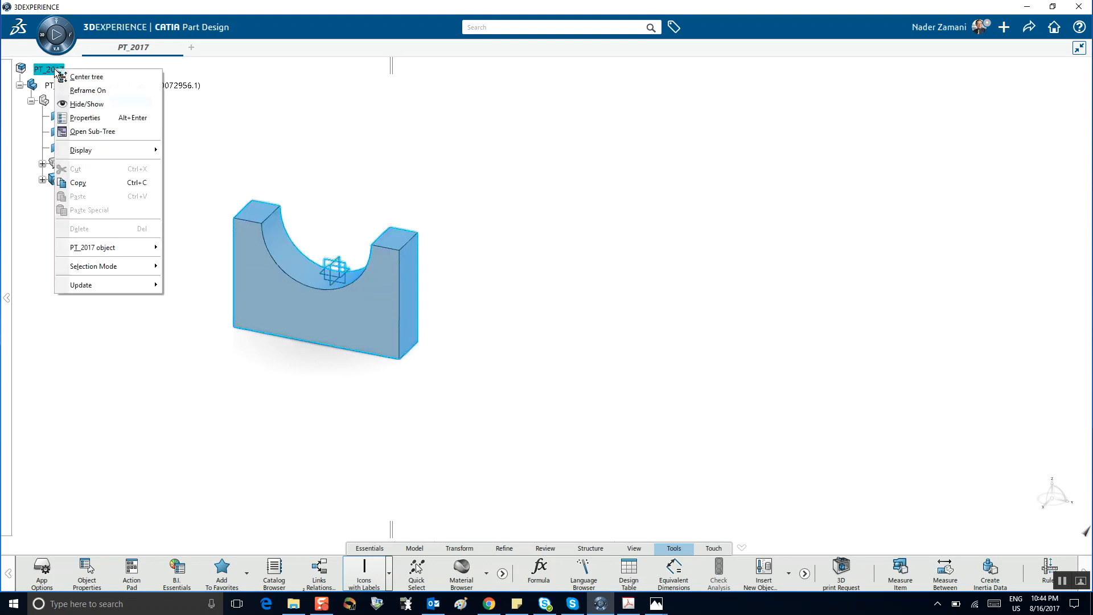
click(87, 118)
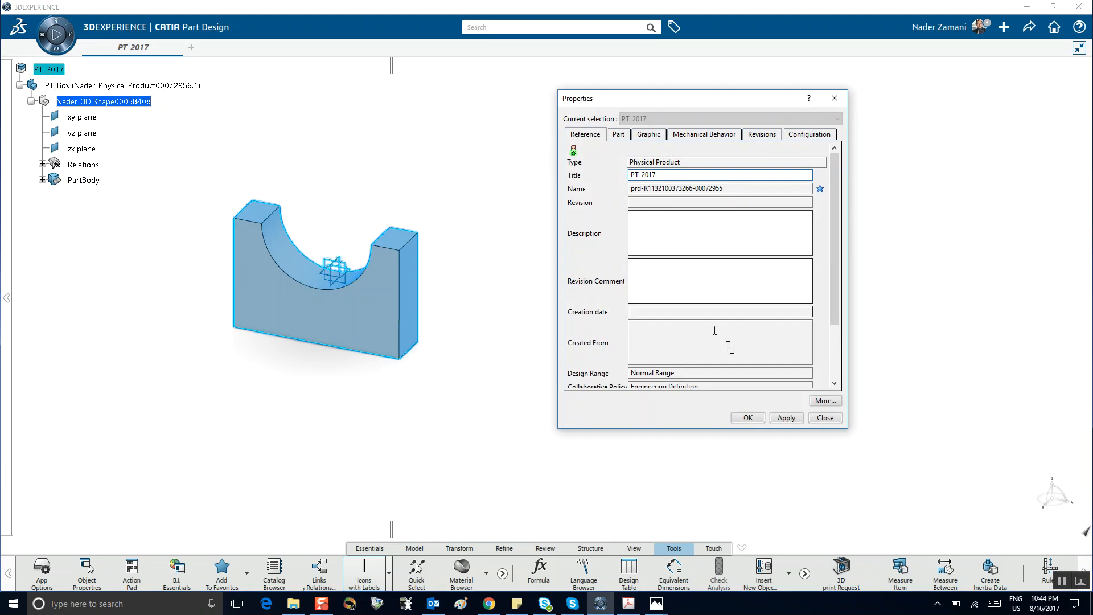
click(825, 418)
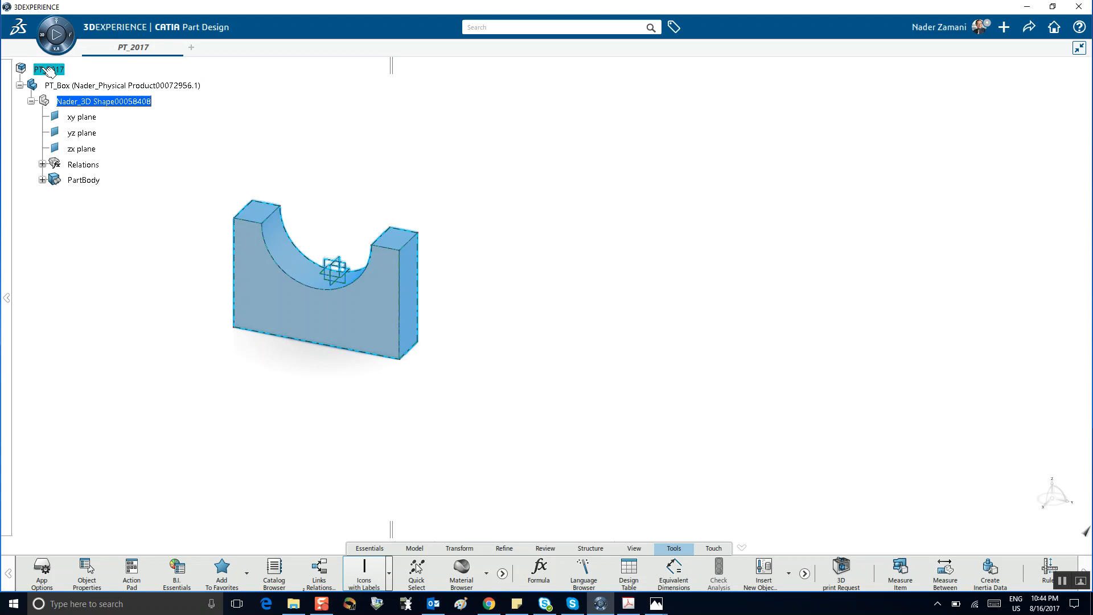
Activate the PT_2017 root product and insert a new 3D part into it
double_click(50, 70)
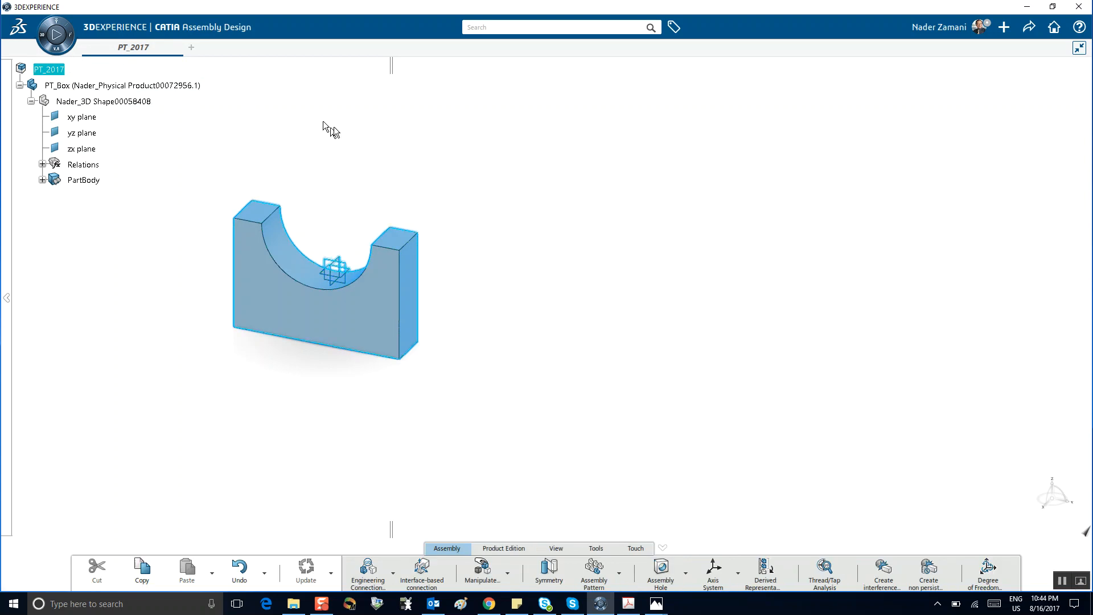
right_click(55, 71)
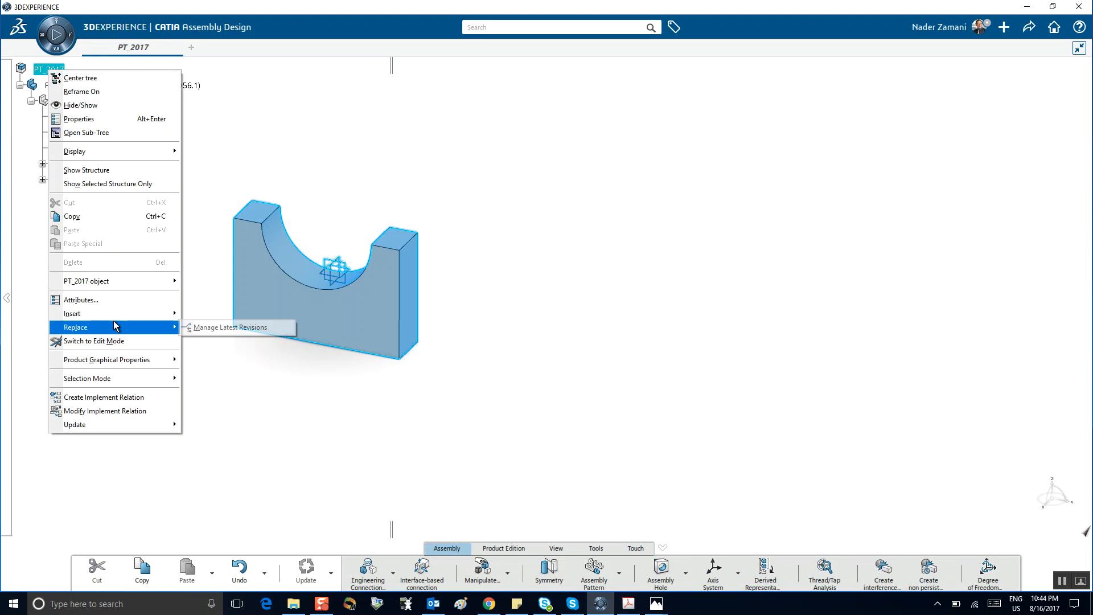
mouse_move(115, 319)
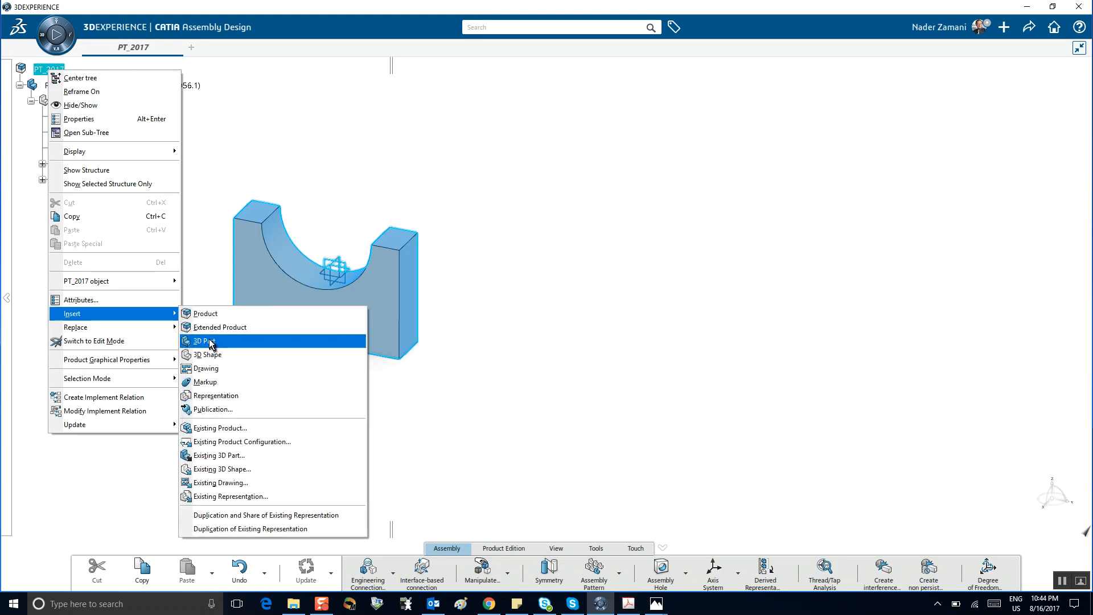
click(208, 341)
Change the new part's title to PT_Wedge in its properties
right_click(175, 196)
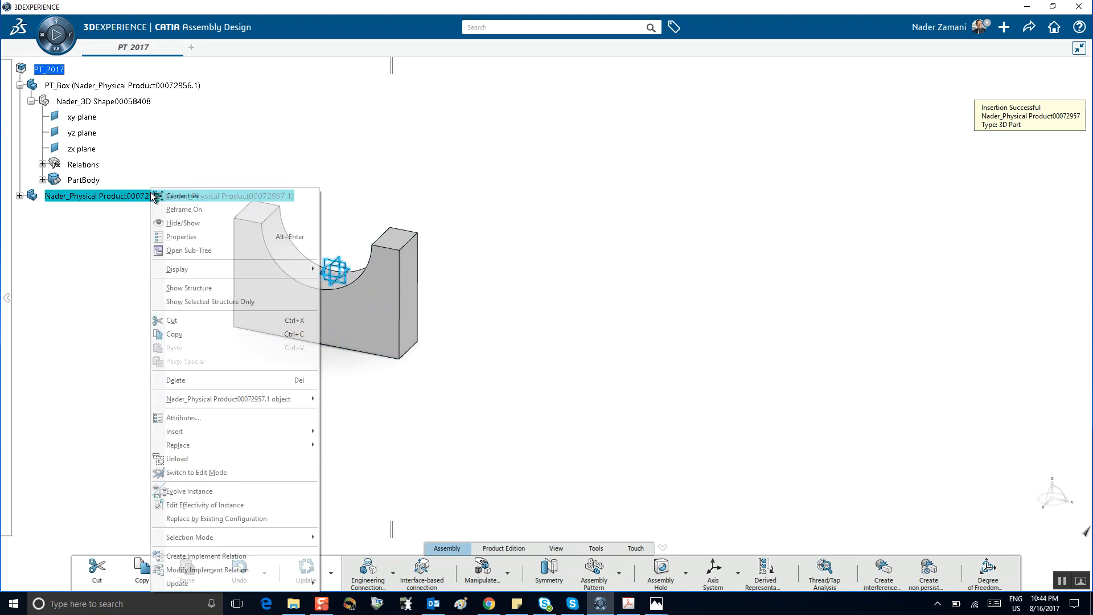
click(191, 237)
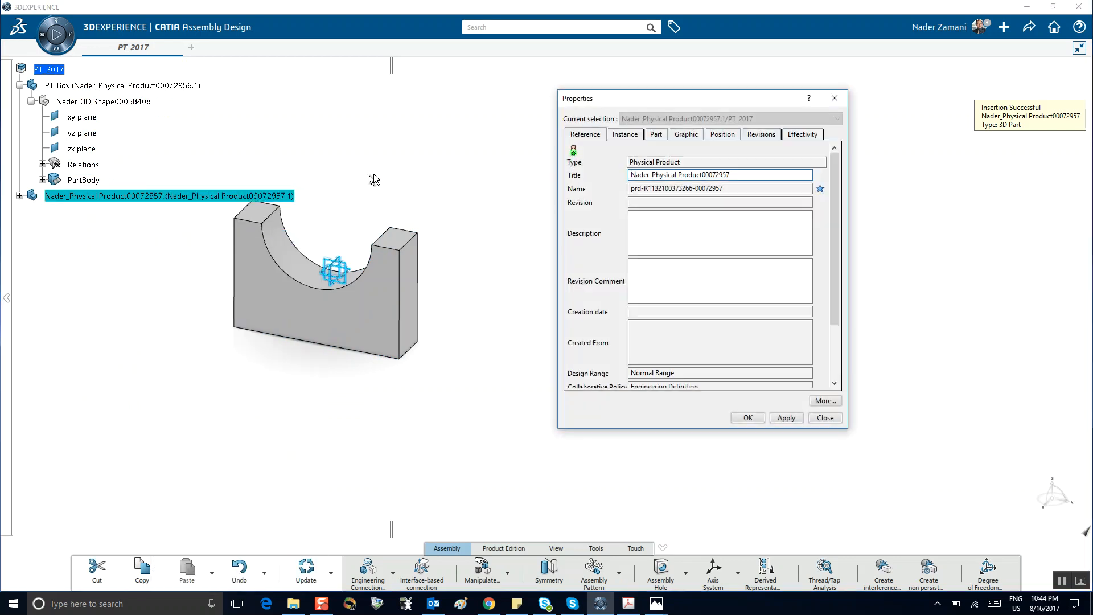
drag(739, 174, 576, 133)
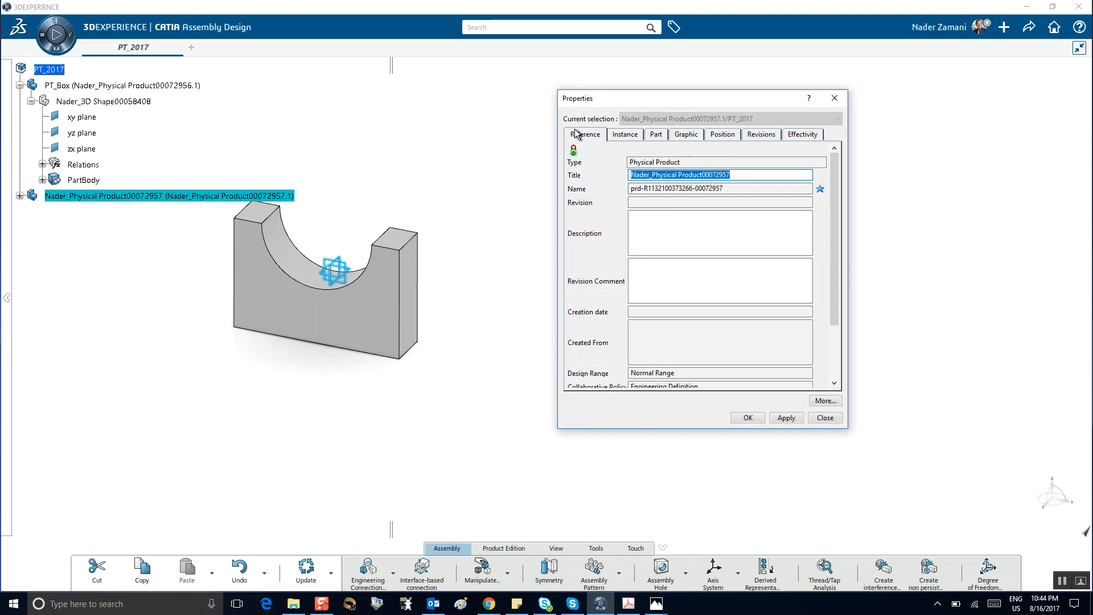
text(PT_)
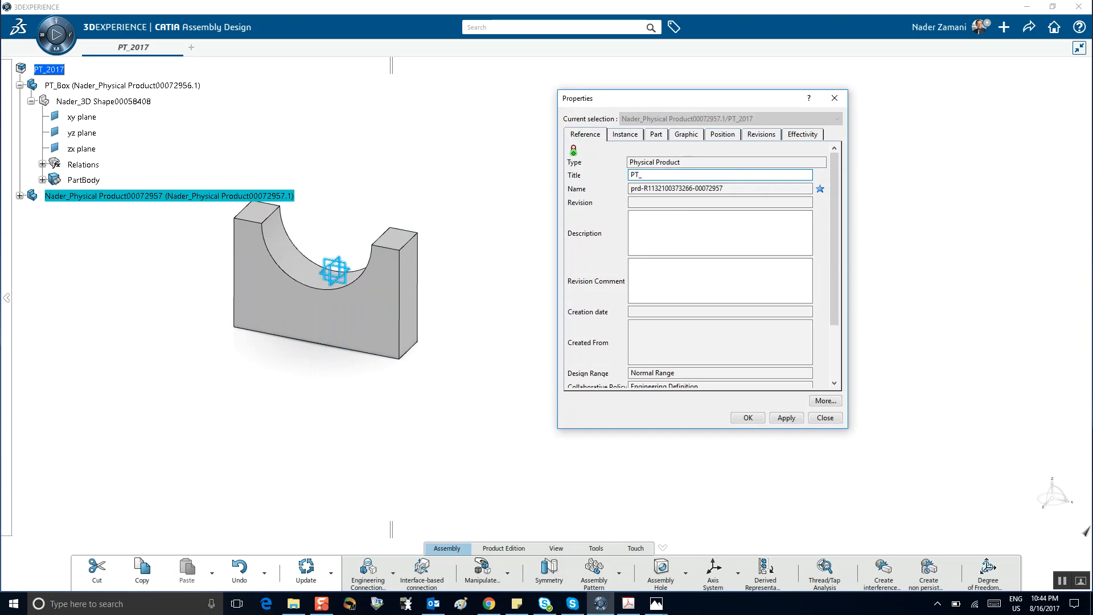
text(Wedge)
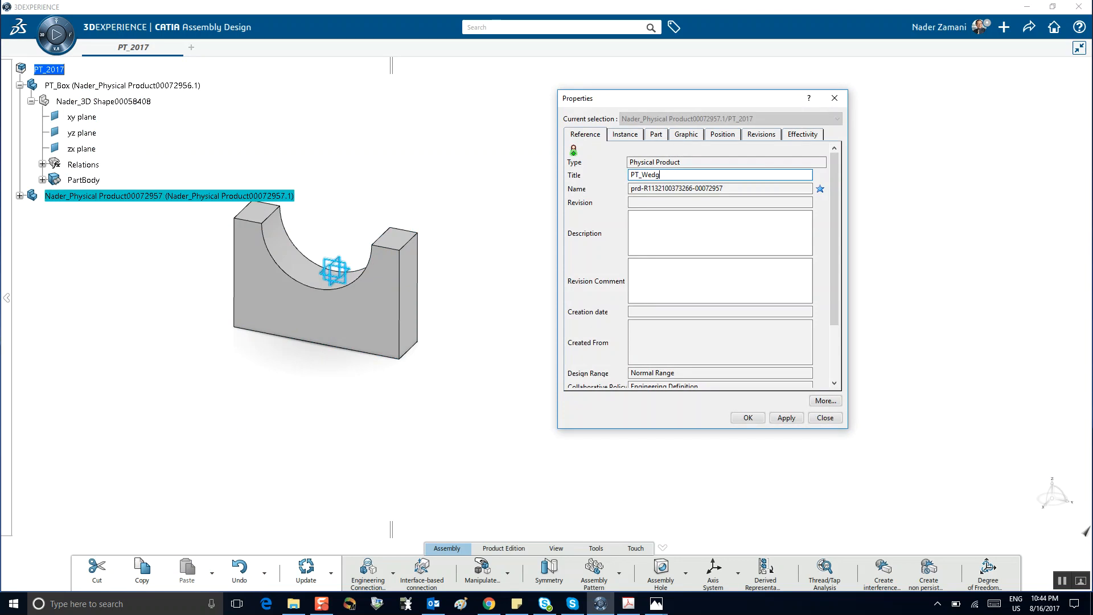
click(748, 417)
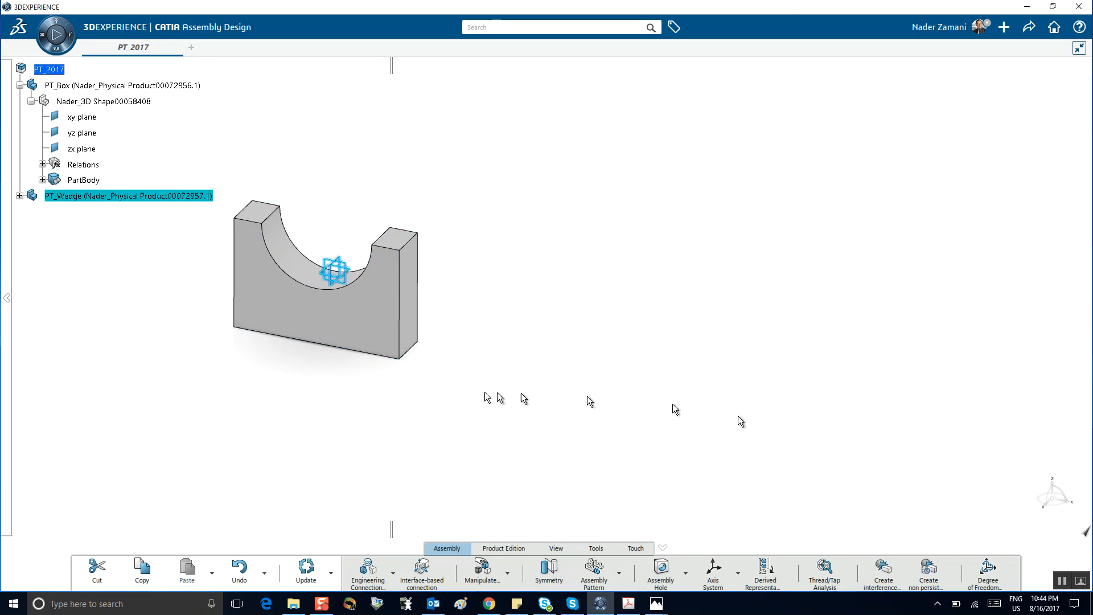
Activate the 3D shape of PT_Wedge and start a positioned sketch on its yz plane
click(20, 196)
click(96, 211)
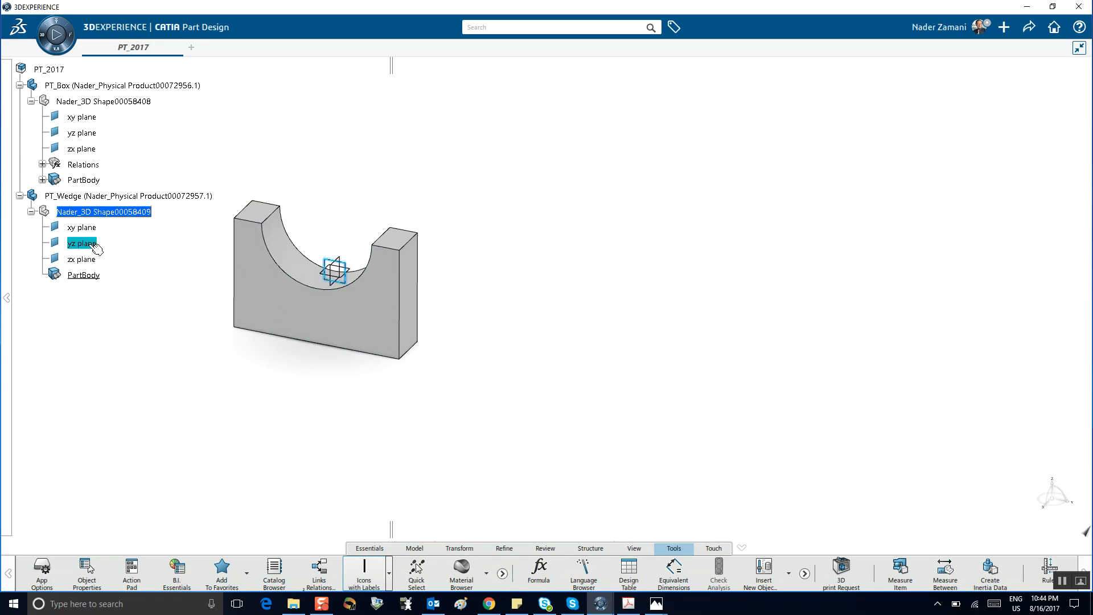
click(368, 549)
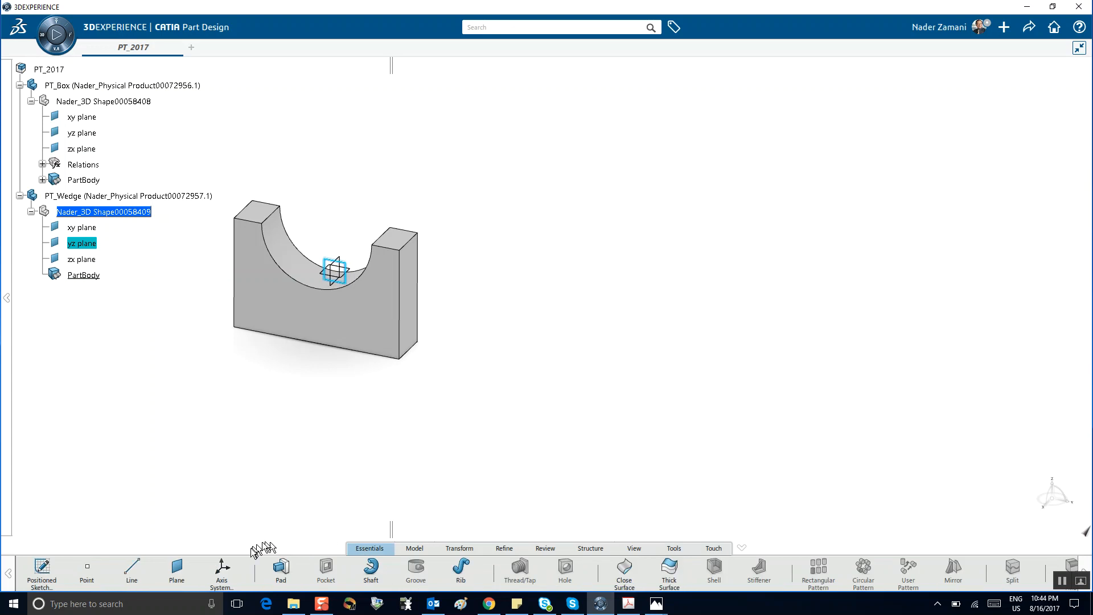
click(59, 574)
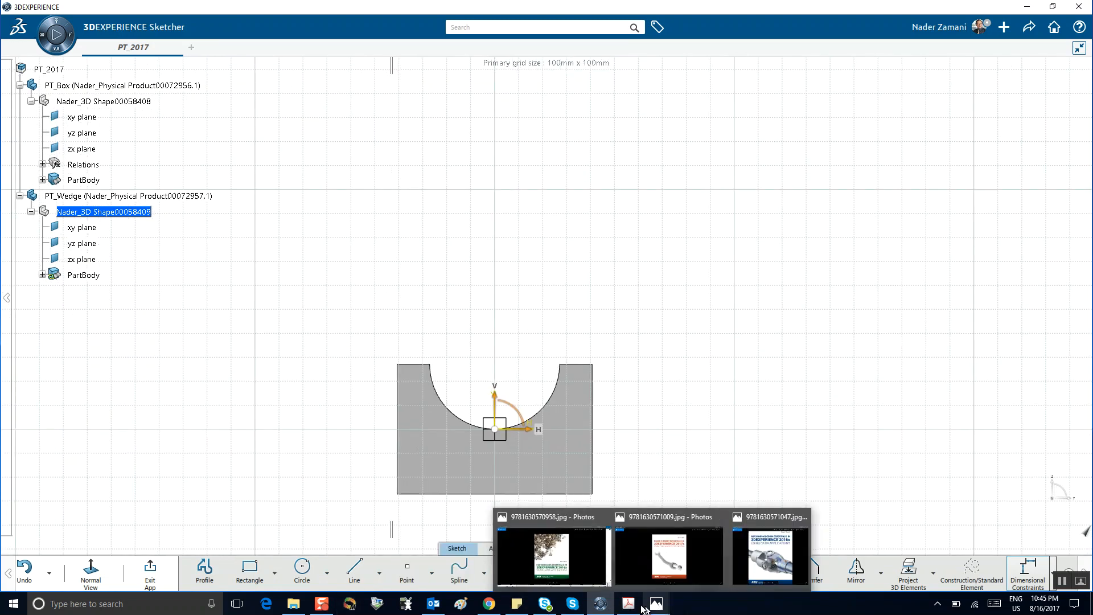
Sketch a circle smaller than the block's notch, centred on the vertical axis above the block
mouse_move(629, 604)
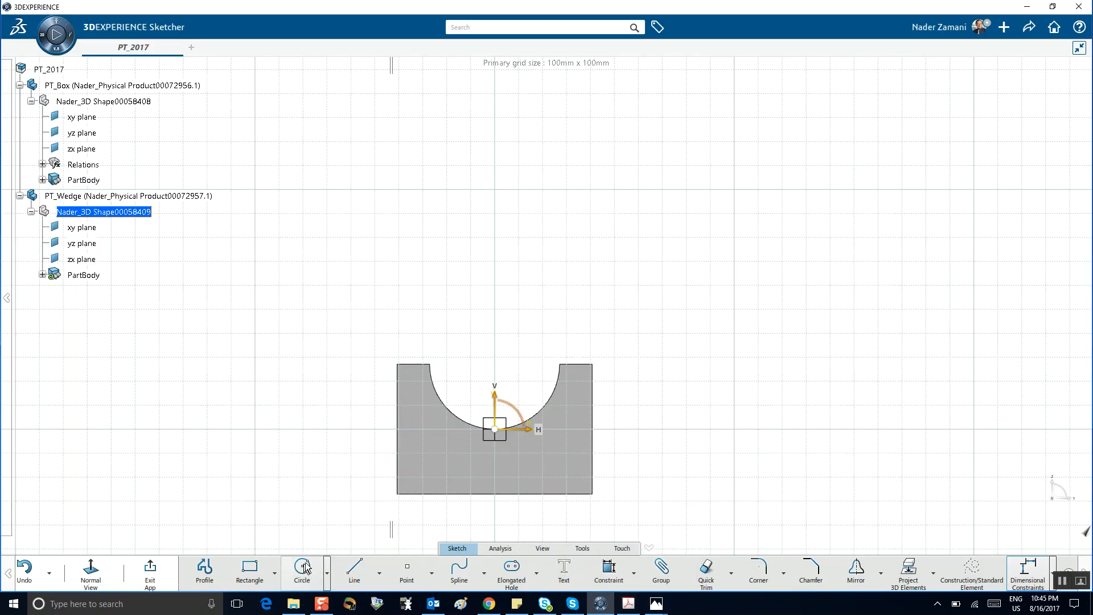
click(327, 572)
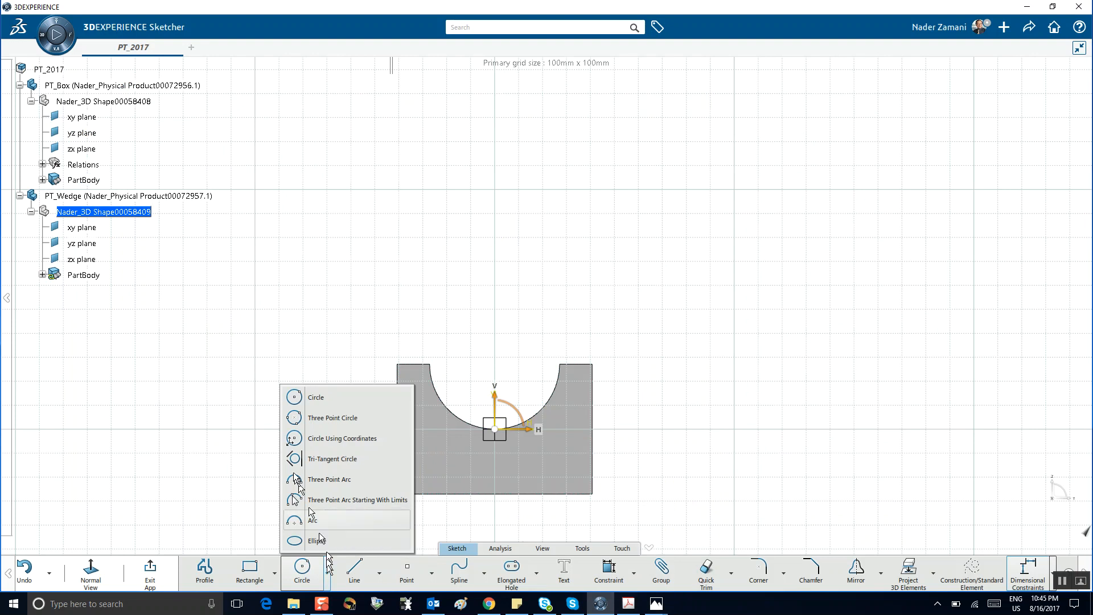
click(294, 395)
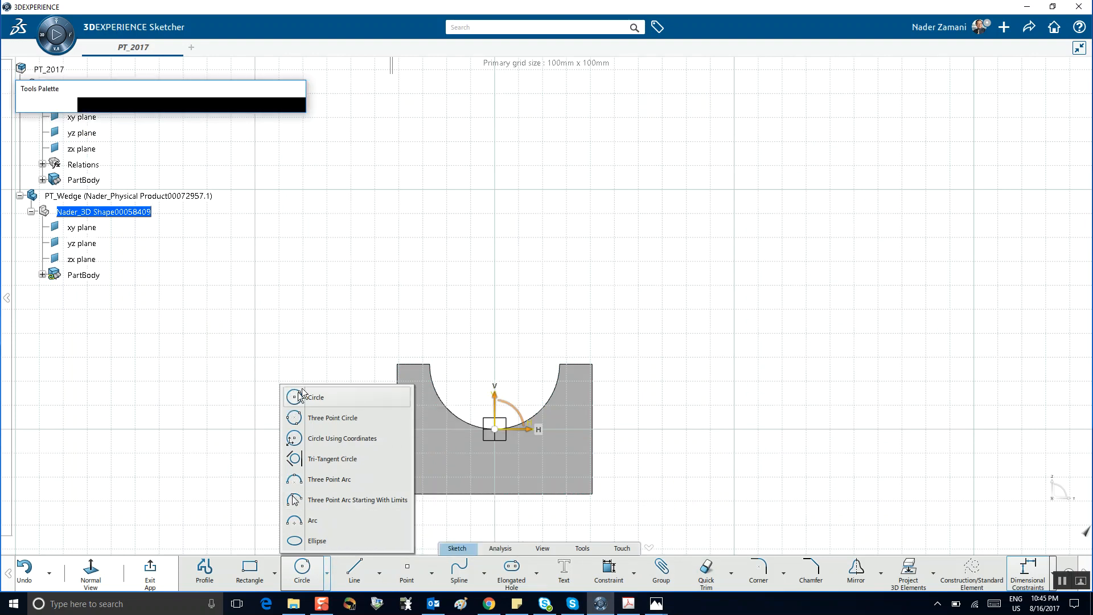
click(495, 277)
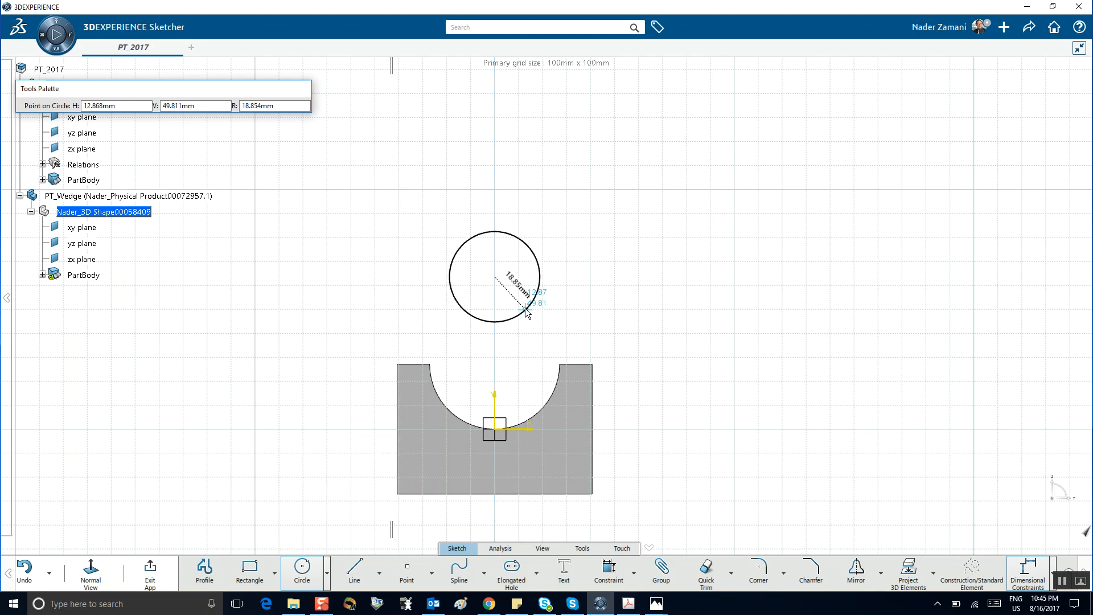
click(520, 304)
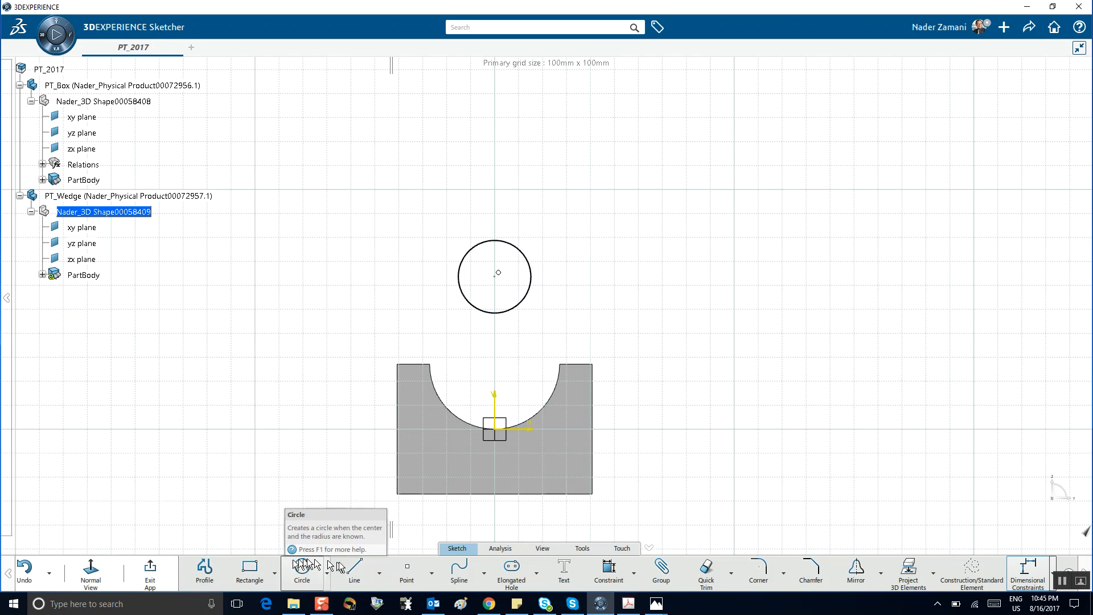
Draw two lines from the circle's left side to an apex on the vertical axis and down to its right side, deleting the stray extra segment
click(202, 568)
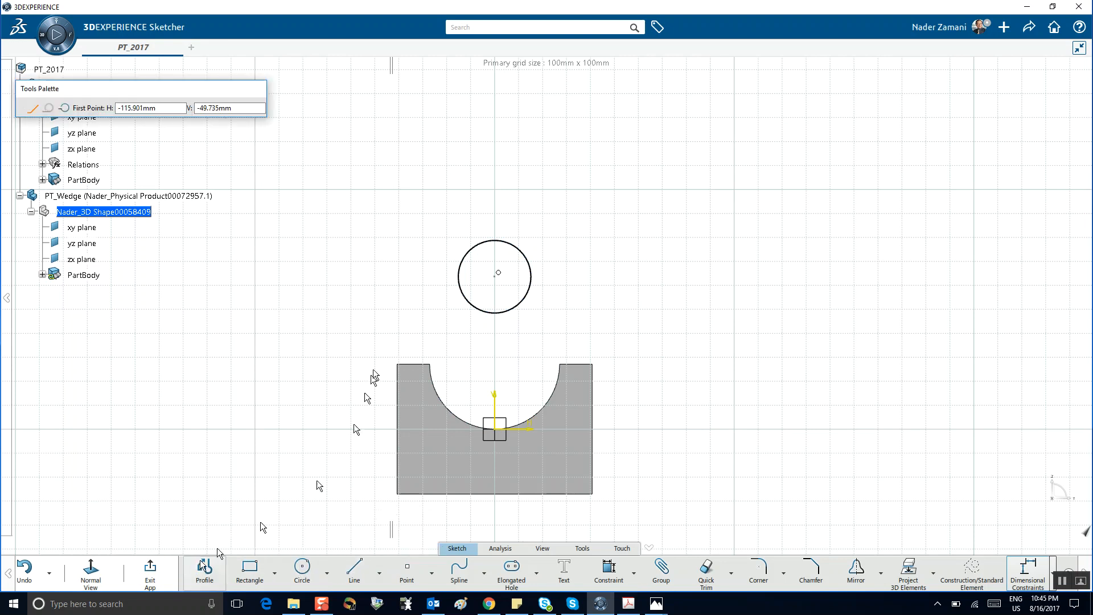
click(462, 273)
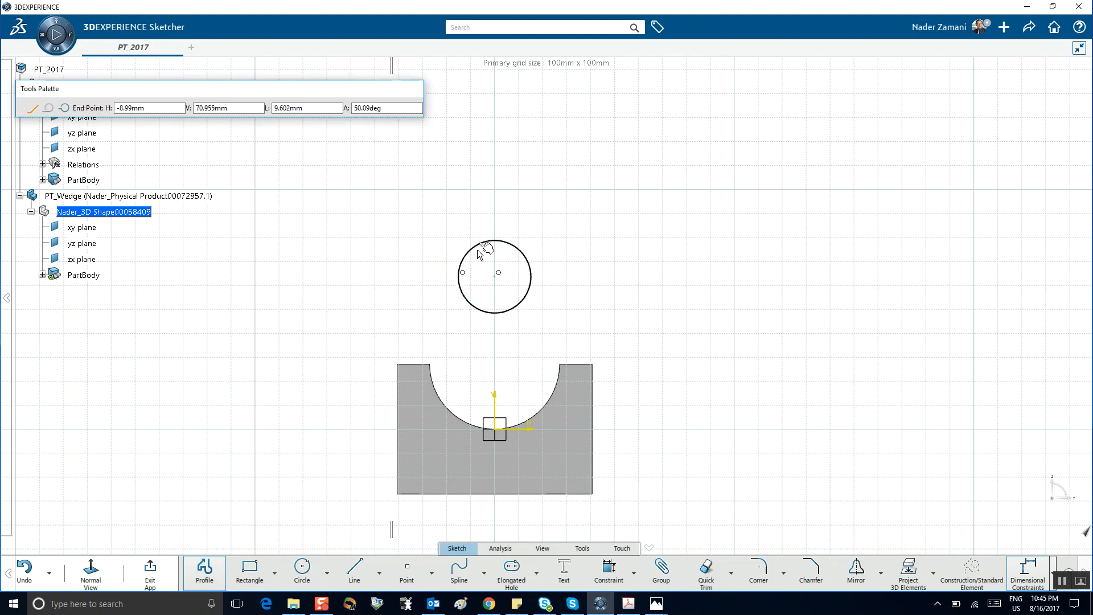
click(494, 196)
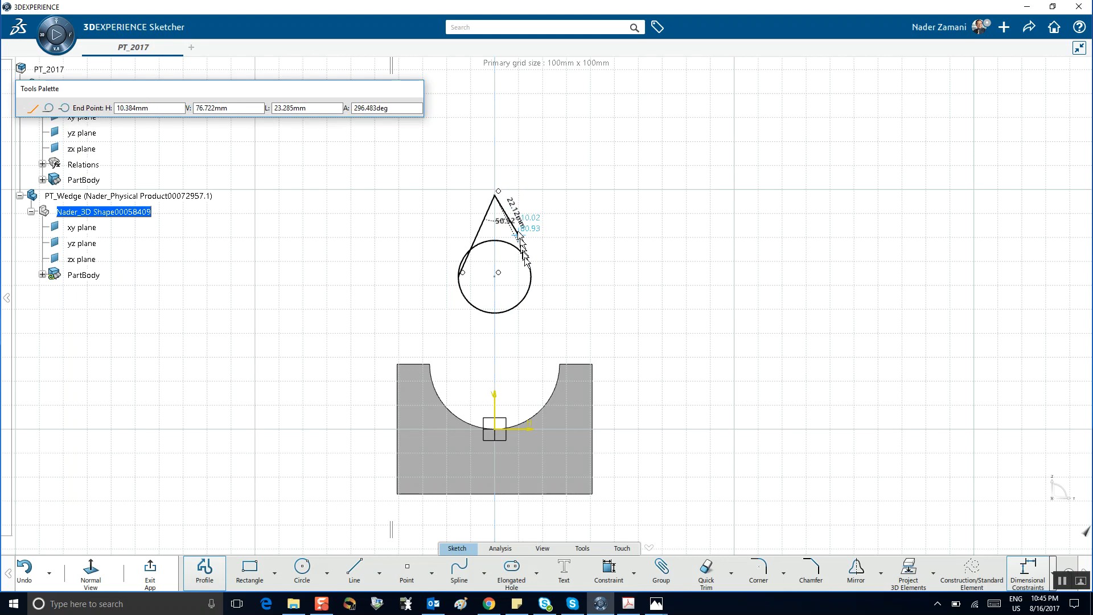
click(533, 276)
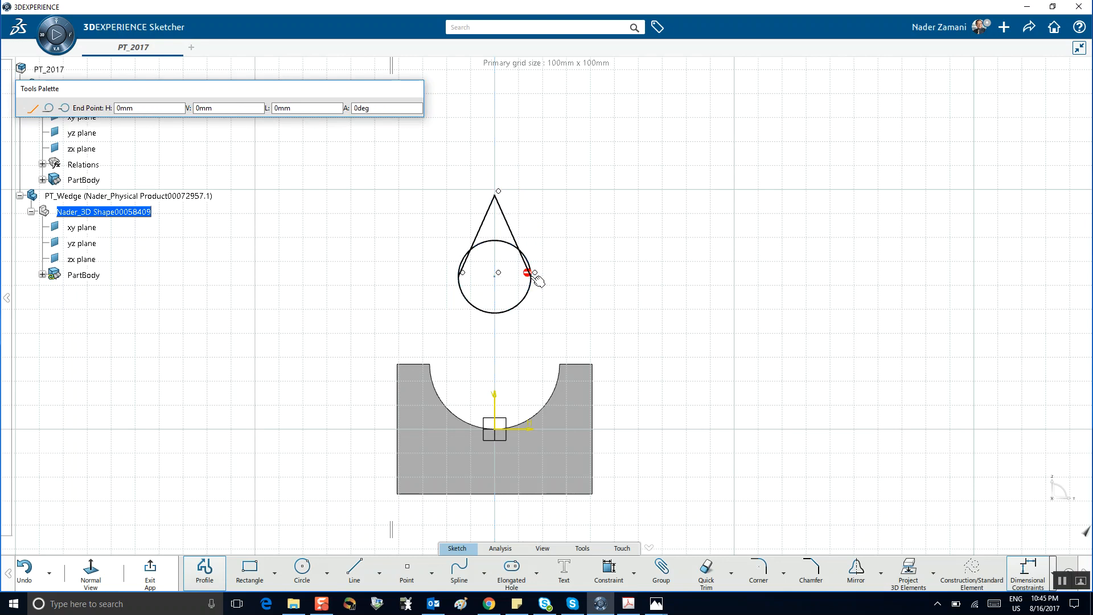
click(565, 266)
key(Escape)
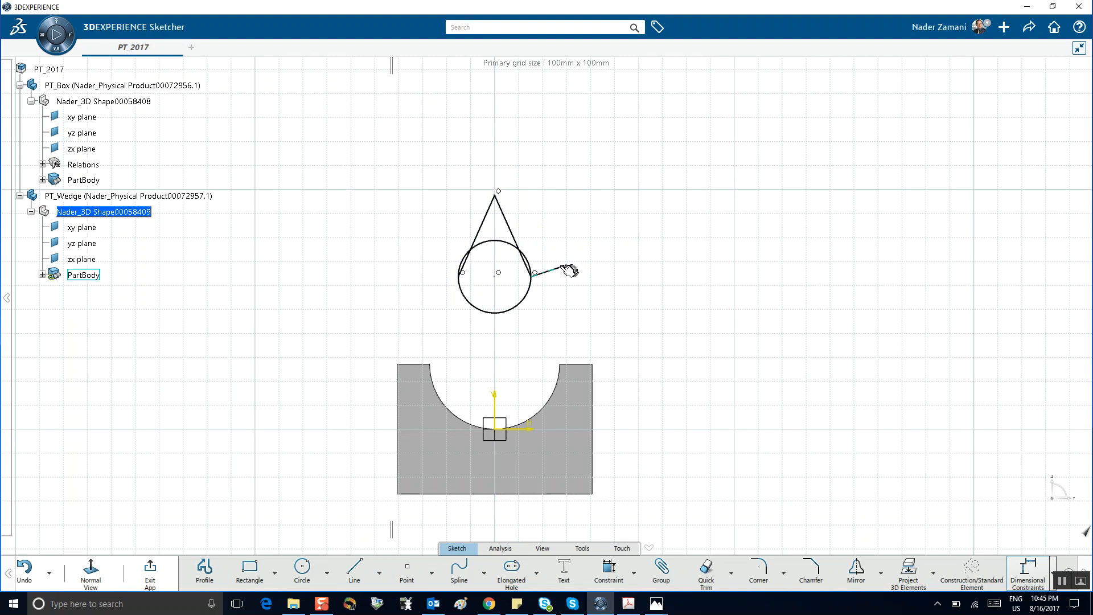
click(566, 270)
key(Delete)
Trim away the circle's upper arc portions inside and outside the two lines, leaving a closed teardrop profile
scroll(564, 284, up, 3)
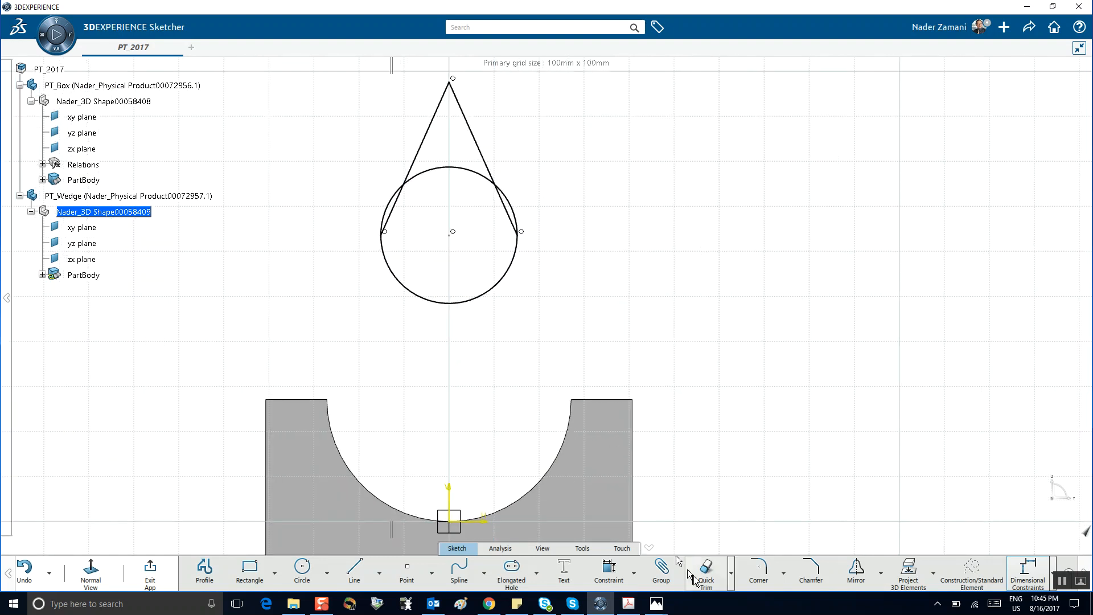
click(706, 580)
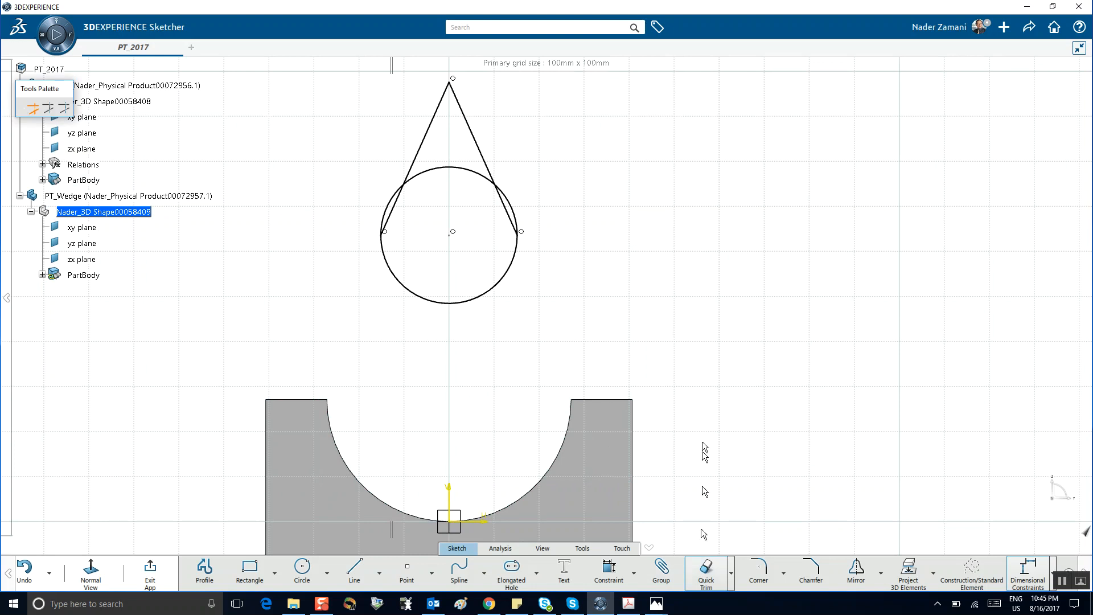
click(461, 171)
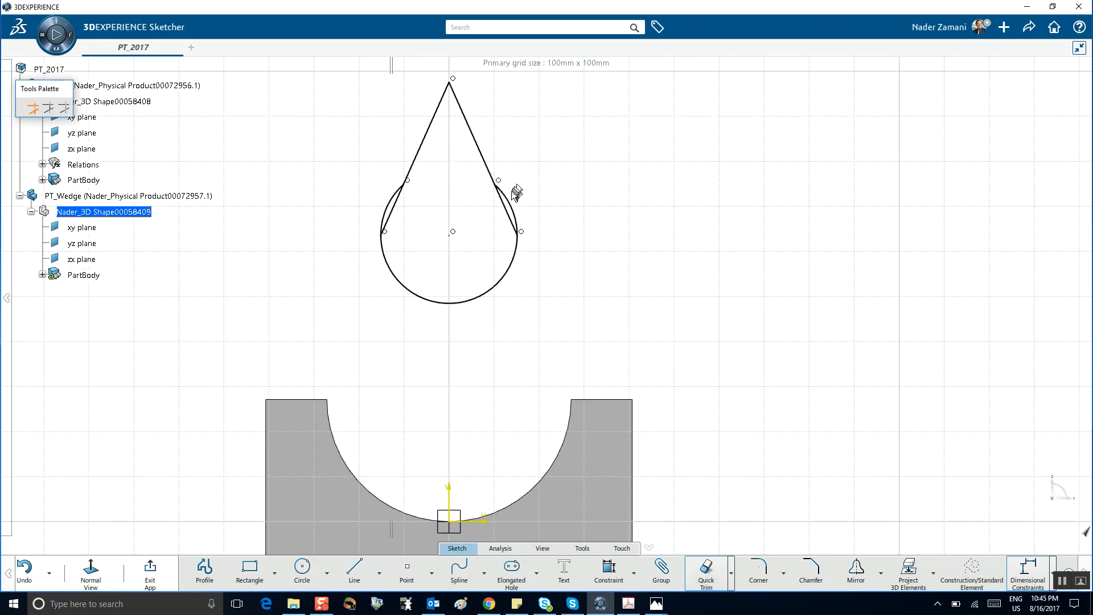
click(515, 205)
click(393, 210)
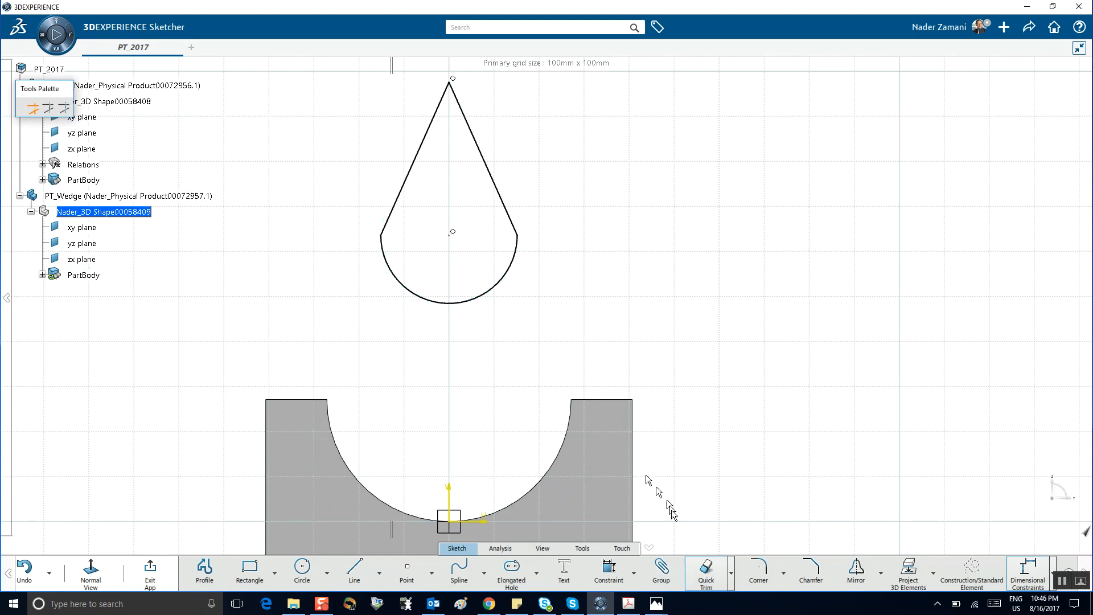
Add a radius dimension to the teardrop's lower arc, placed outside the profile
click(608, 569)
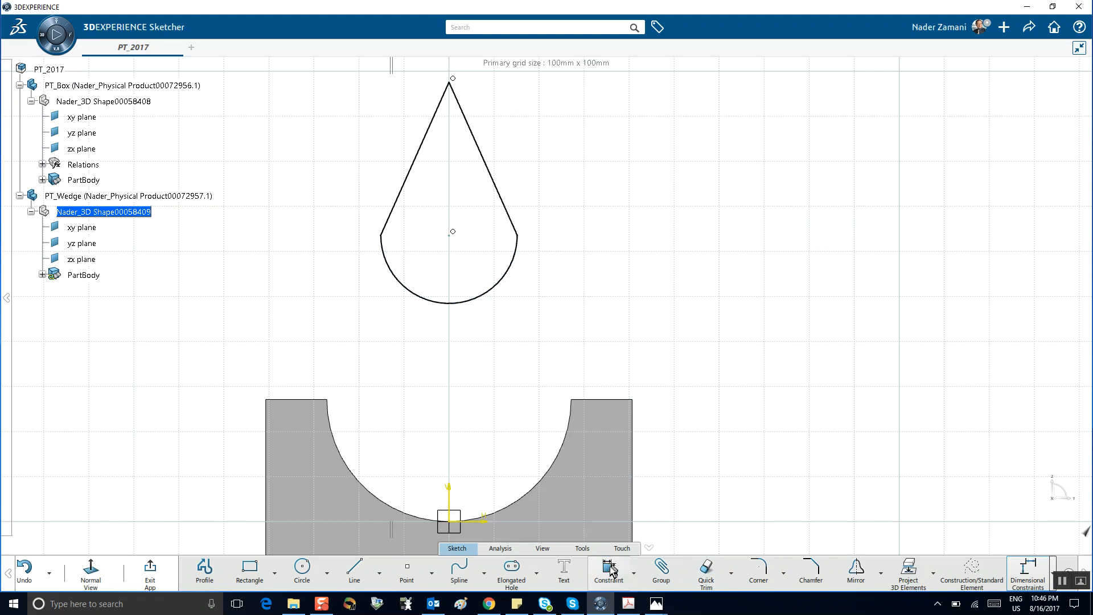
click(517, 264)
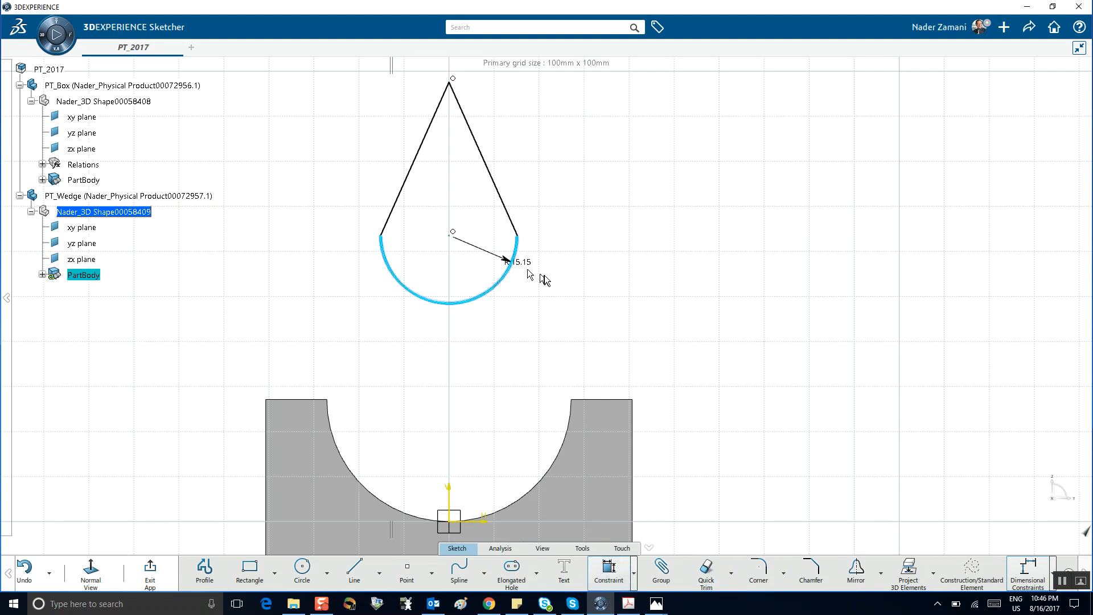
click(569, 282)
key(Return)
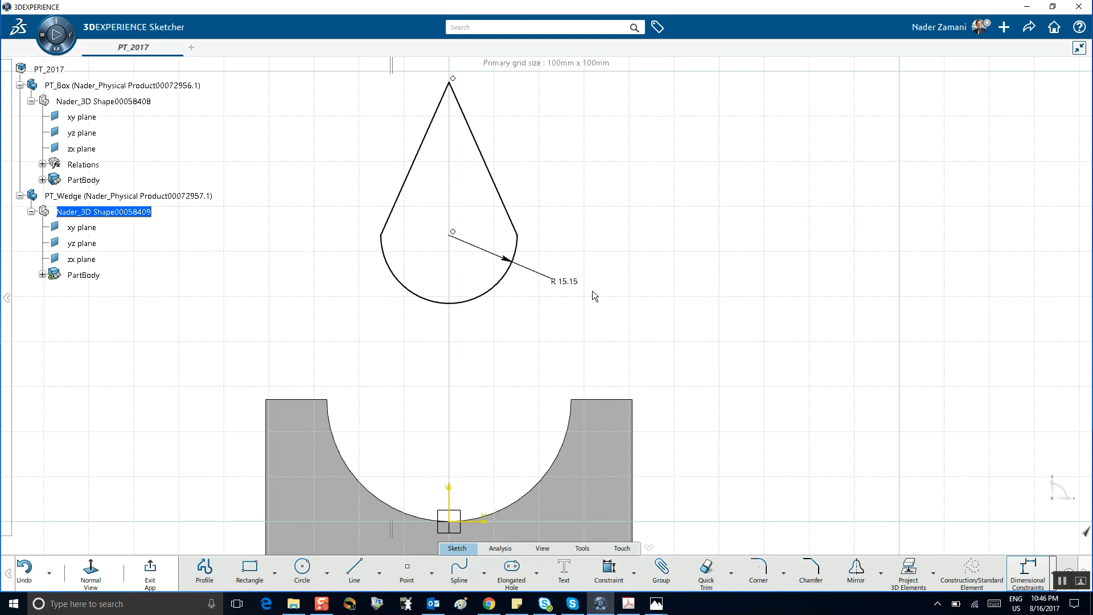
Dimension the angle between the teardrop's two straight lines, placing it inside the profile
click(608, 569)
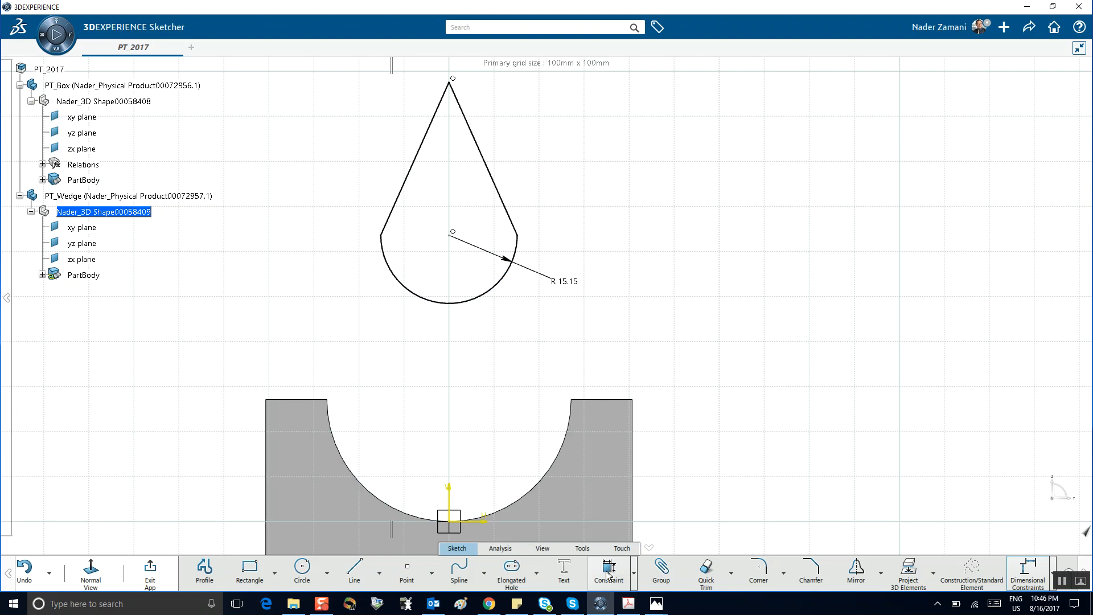
click(424, 141)
click(484, 147)
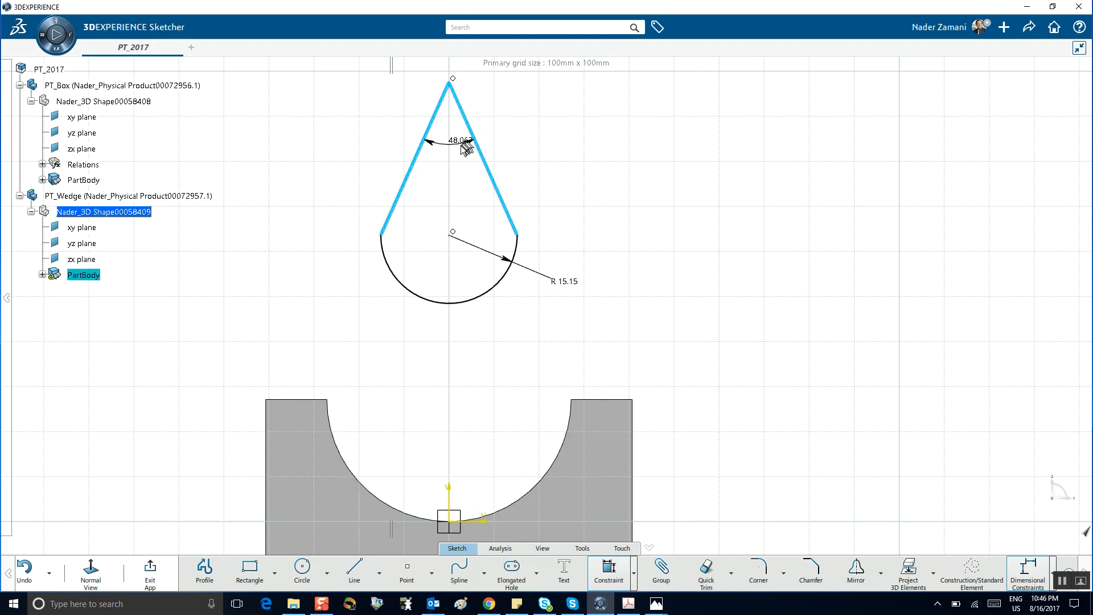
click(447, 158)
click(551, 163)
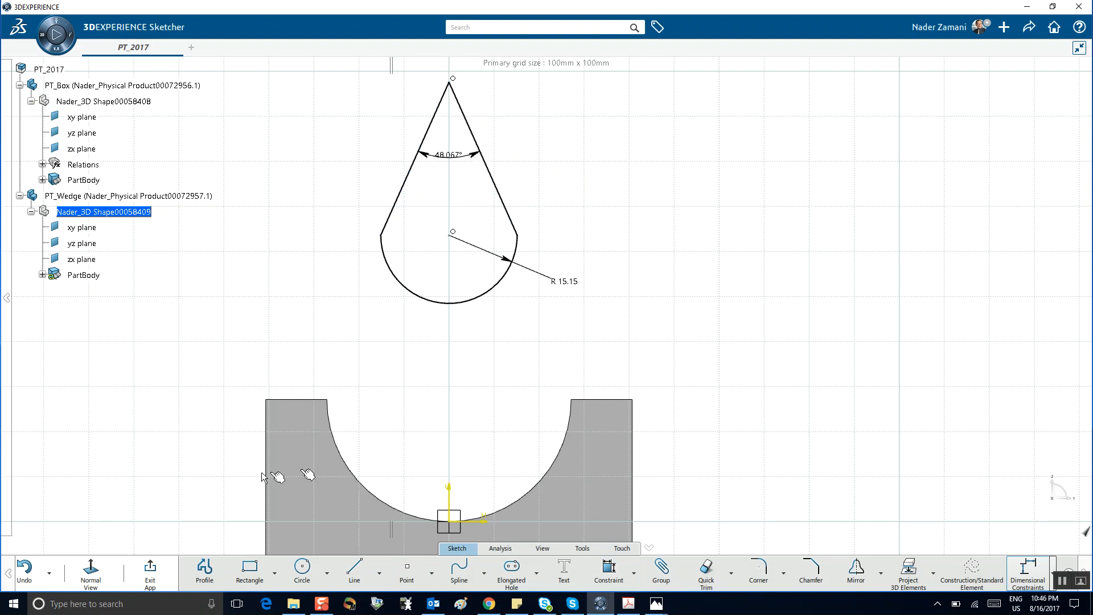
Exit the teardrop sketch and pad it with a length of 20 mm
click(150, 567)
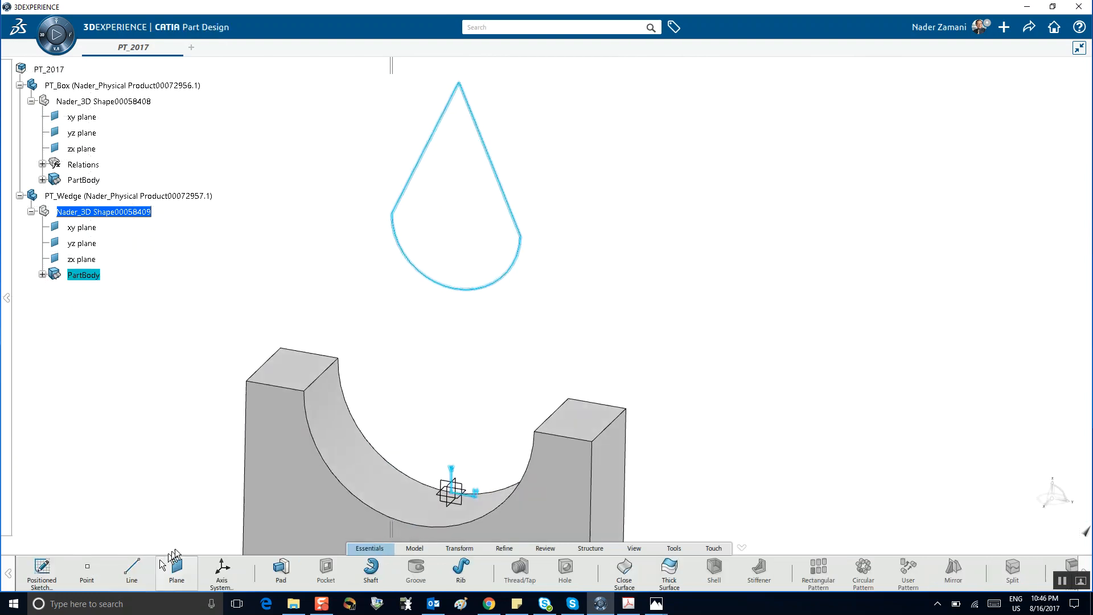
click(281, 568)
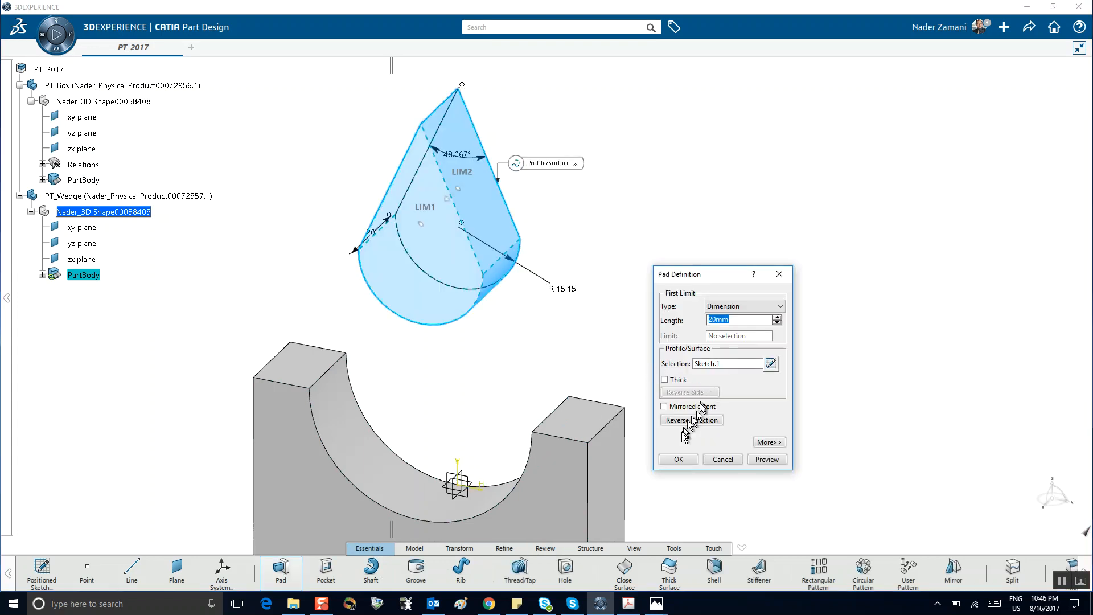
click(678, 458)
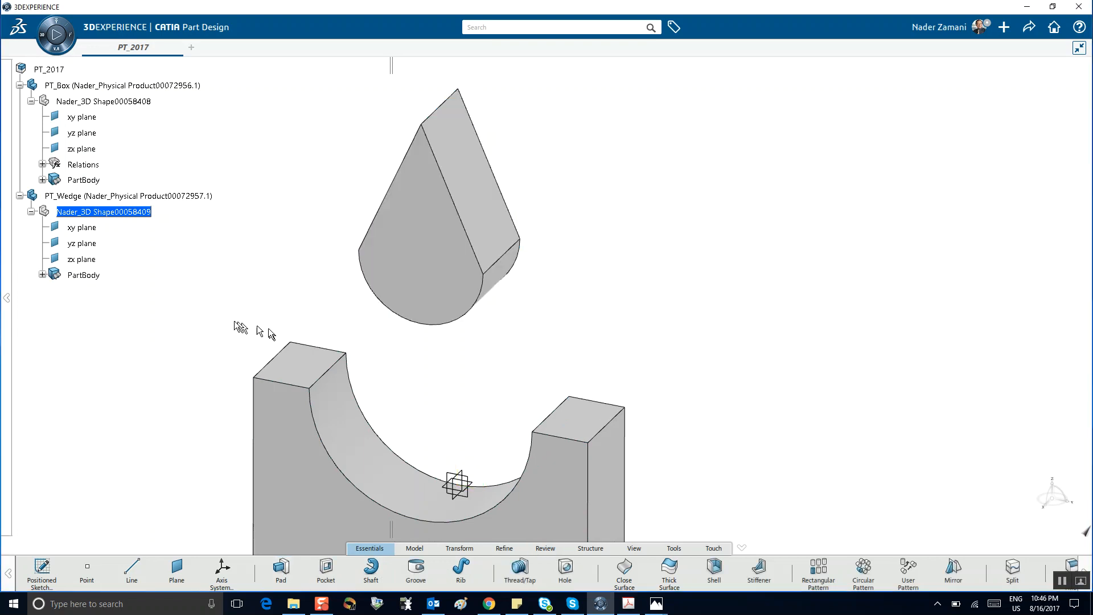
Open the formulas for the wedge pad and rename its sketch radius parameter to RW
click(672, 548)
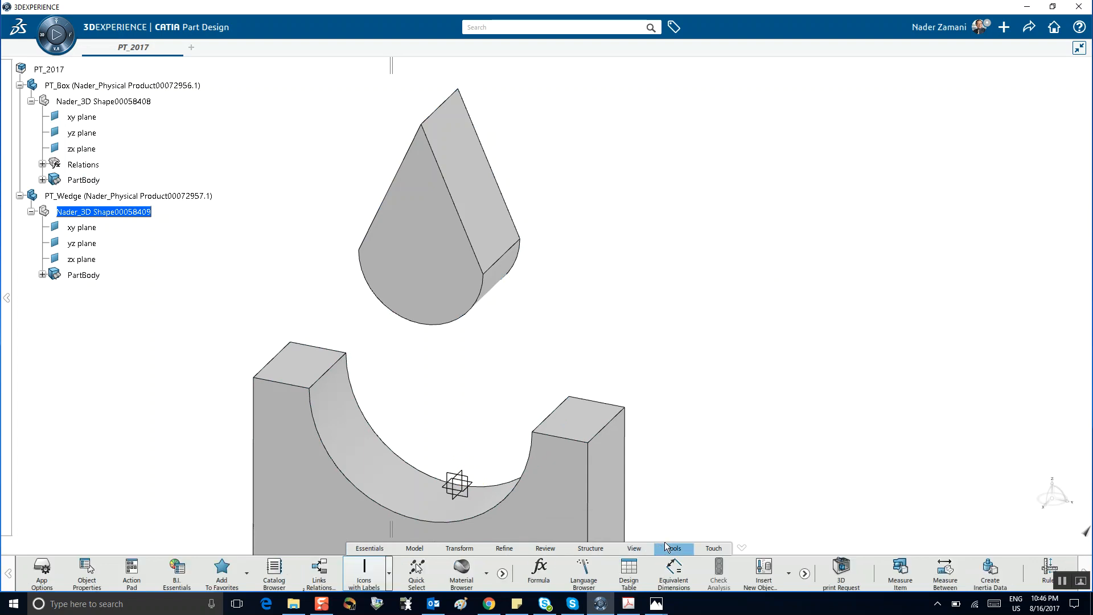
click(539, 570)
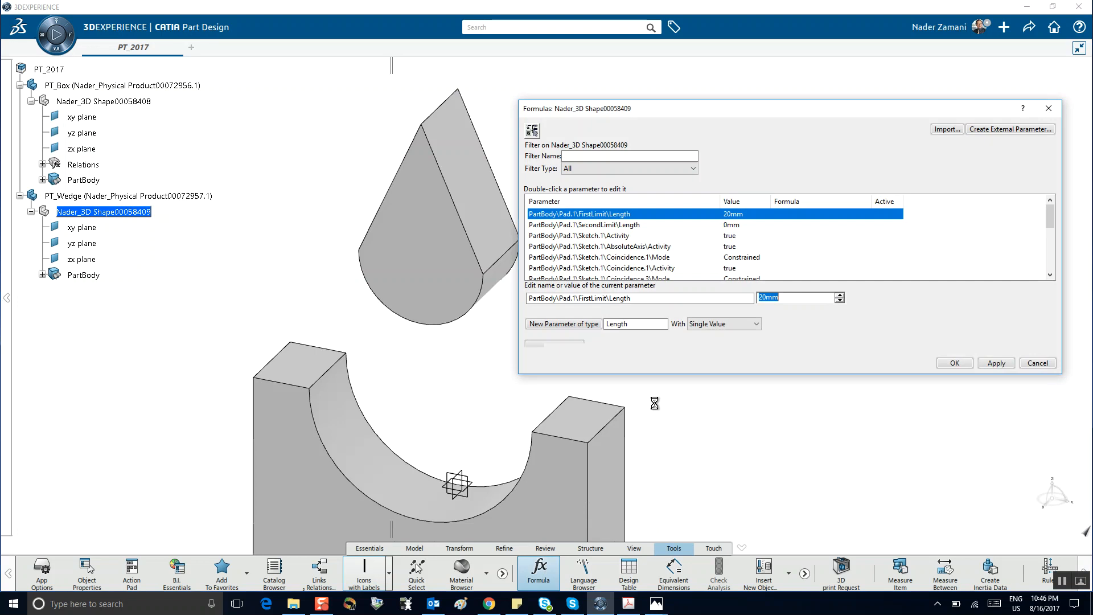
click(441, 251)
middle_drag(317, 164, 236, 155)
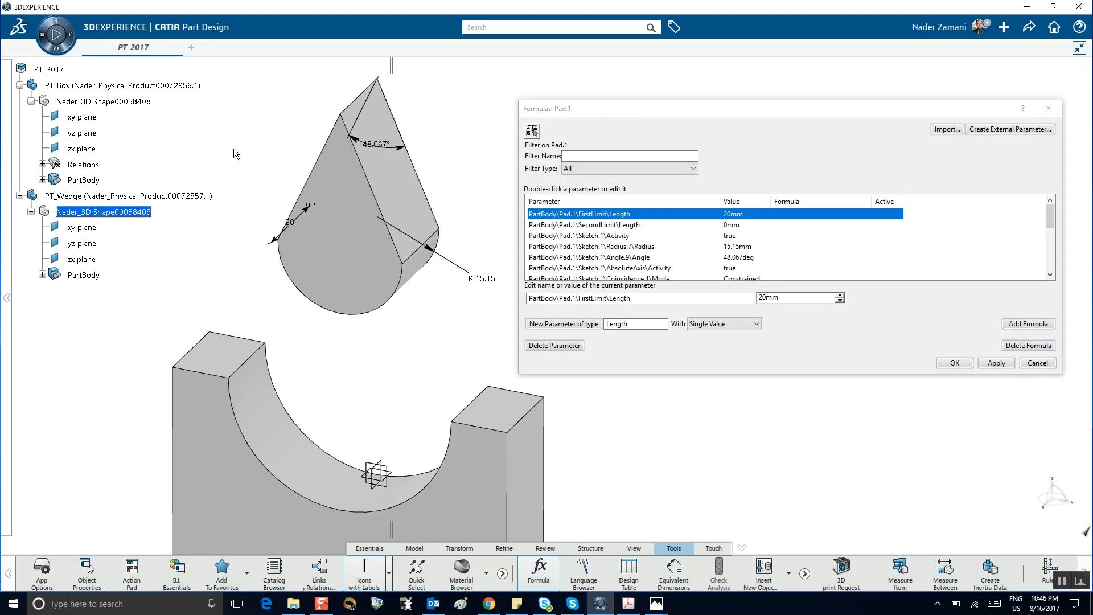
click(489, 280)
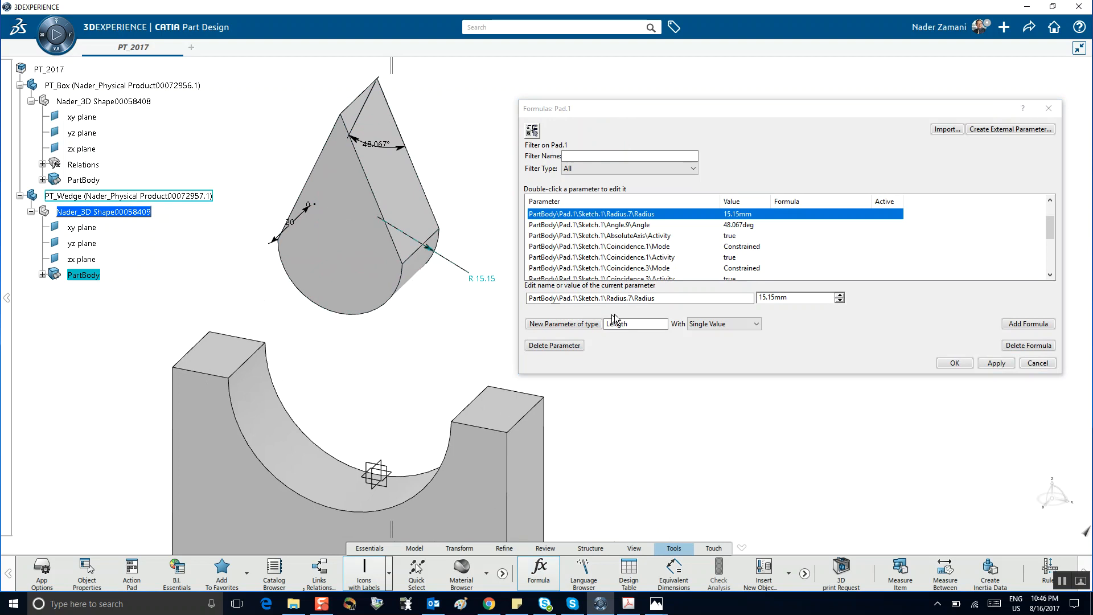
drag(531, 298, 661, 295)
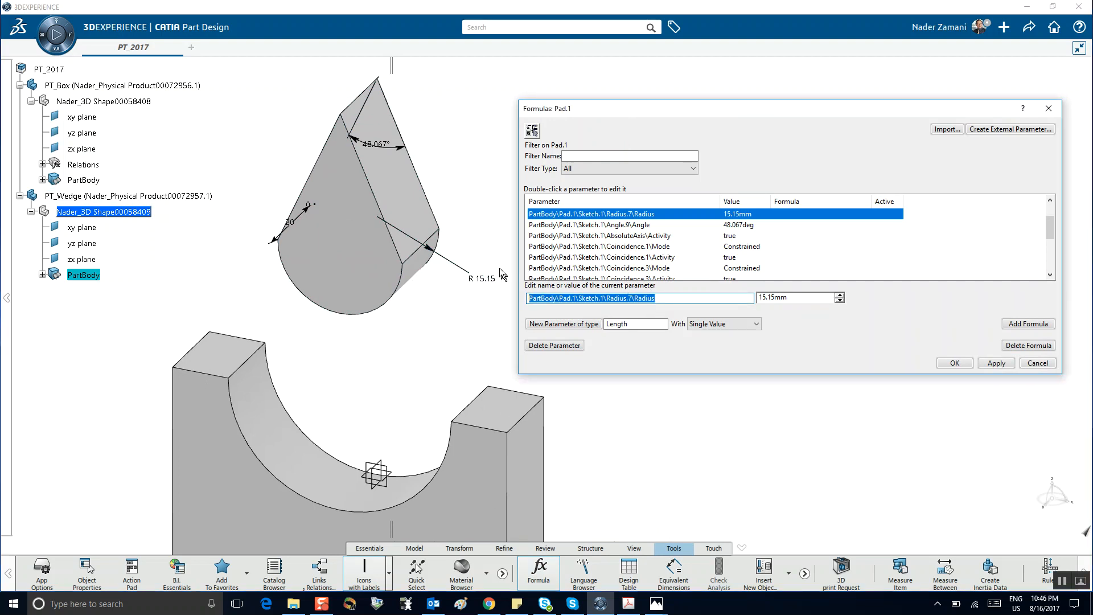
text(RW)
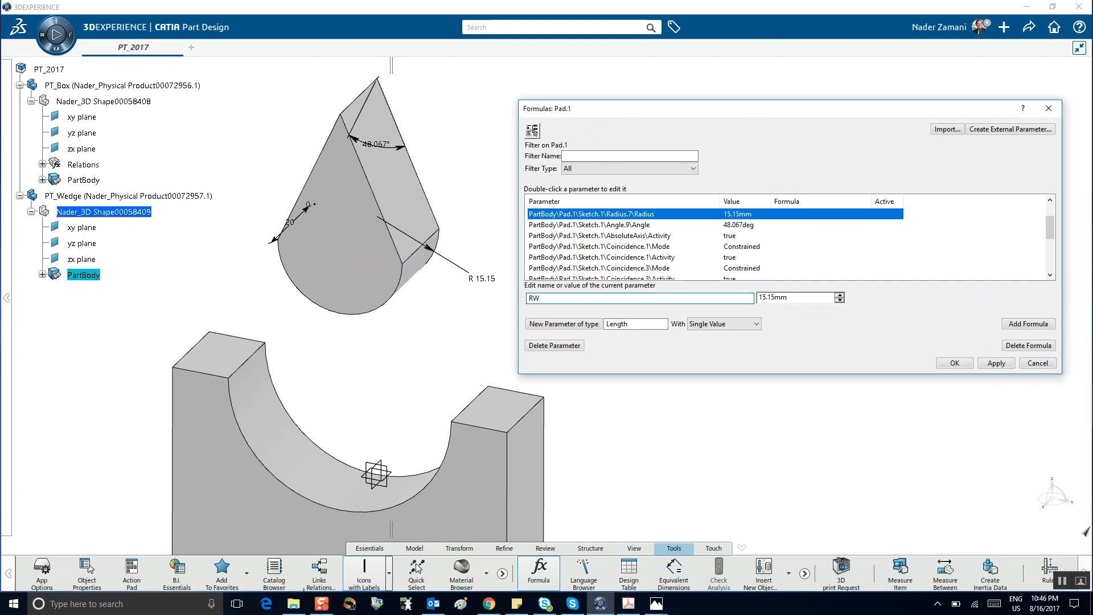
click(995, 363)
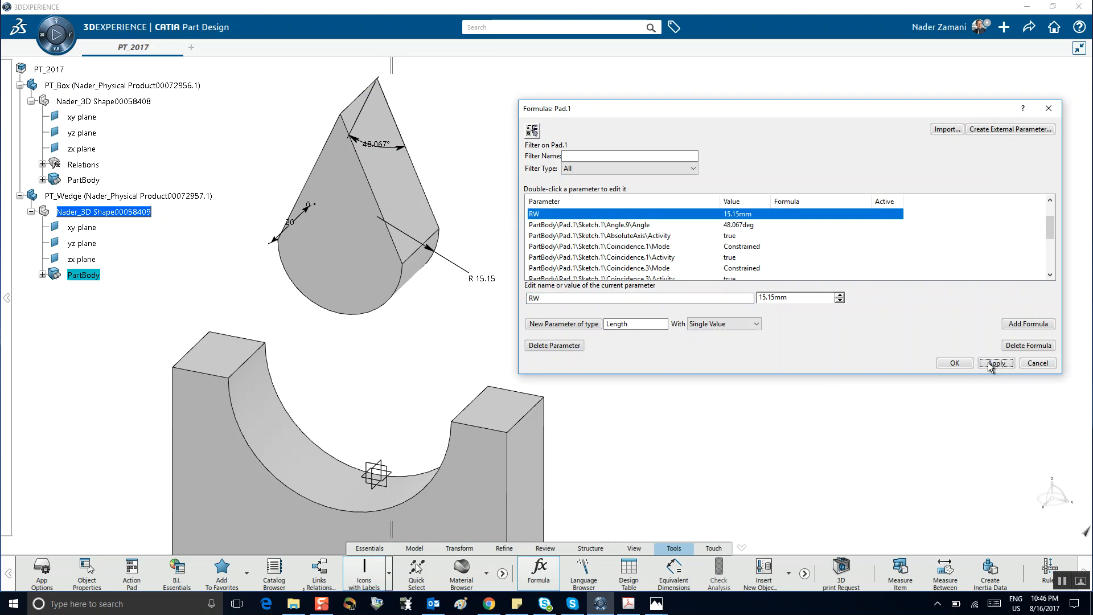
Rename the wedge's apex angle parameter to alfa and confirm the formulas
click(385, 147)
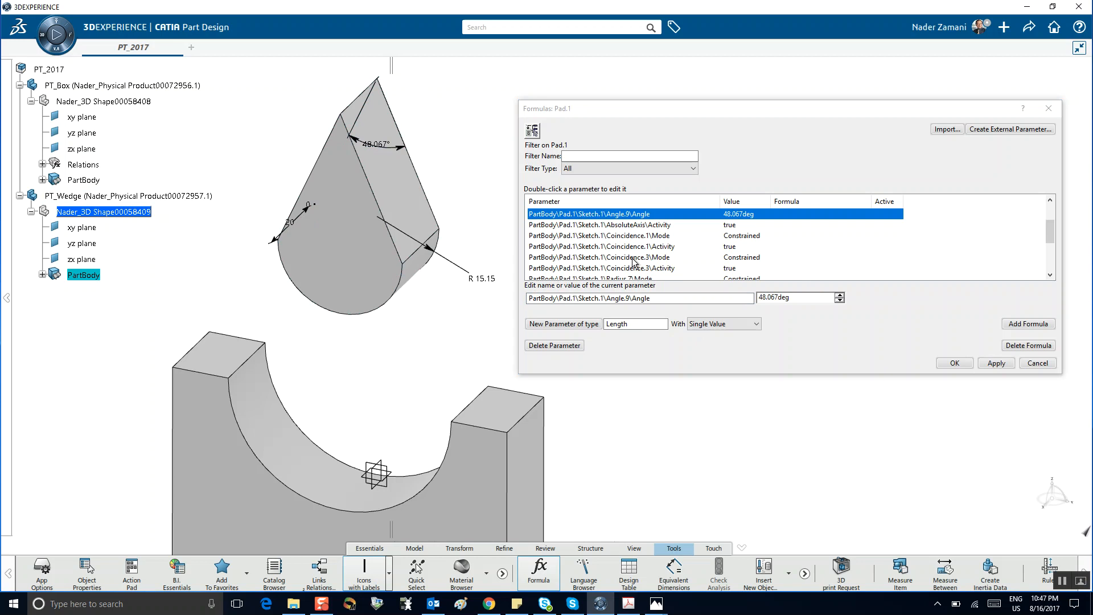
drag(650, 298, 503, 273)
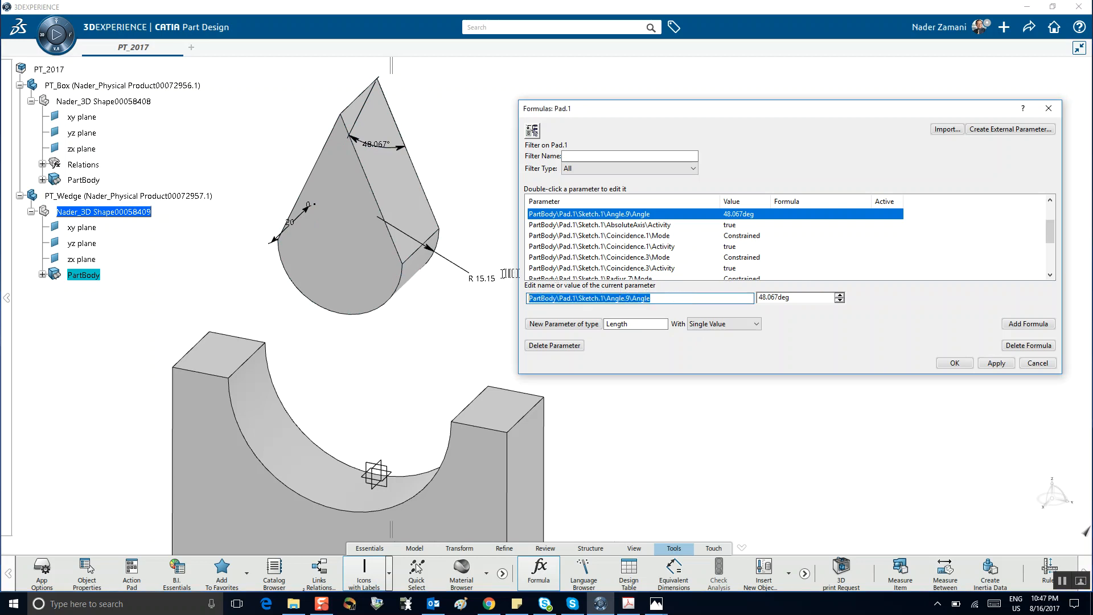
text(alfa)
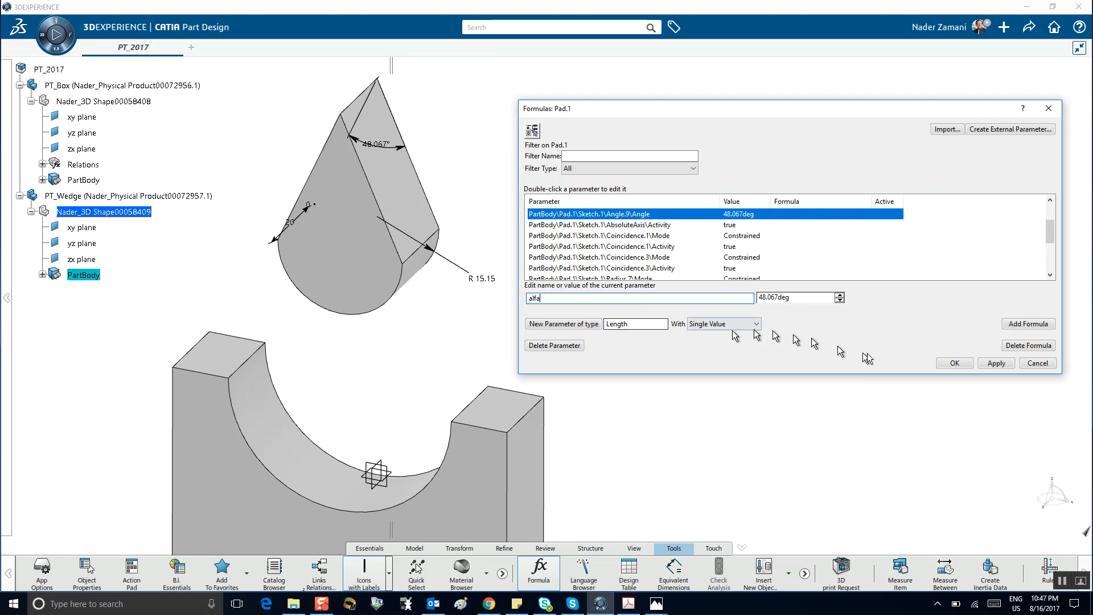
click(954, 362)
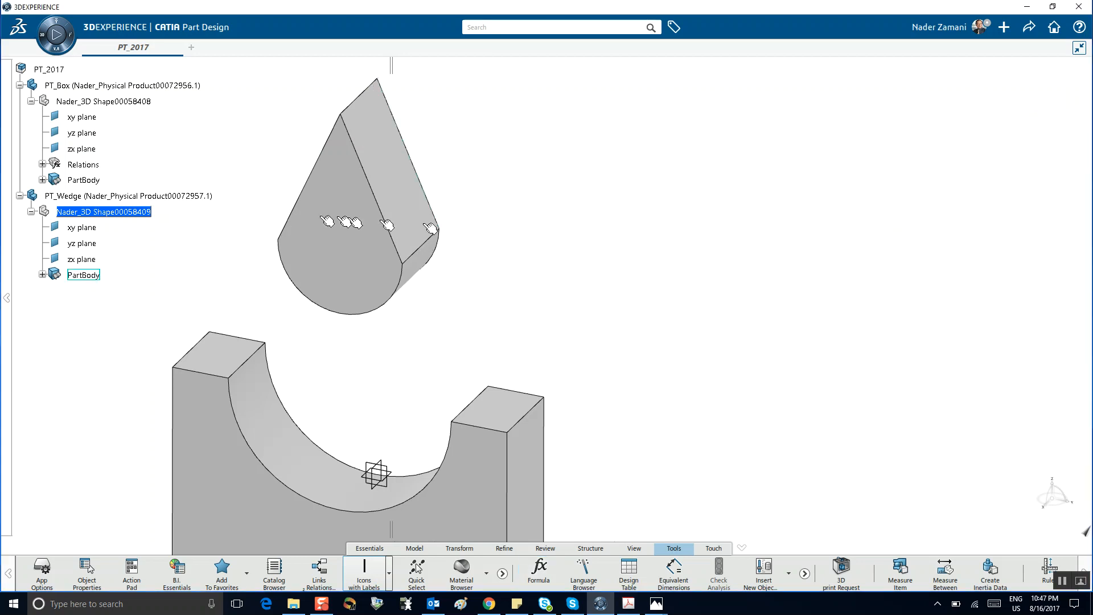
Expand PT_Wedge's PartBody in the tree and save the PT_2017 assembly
click(42, 275)
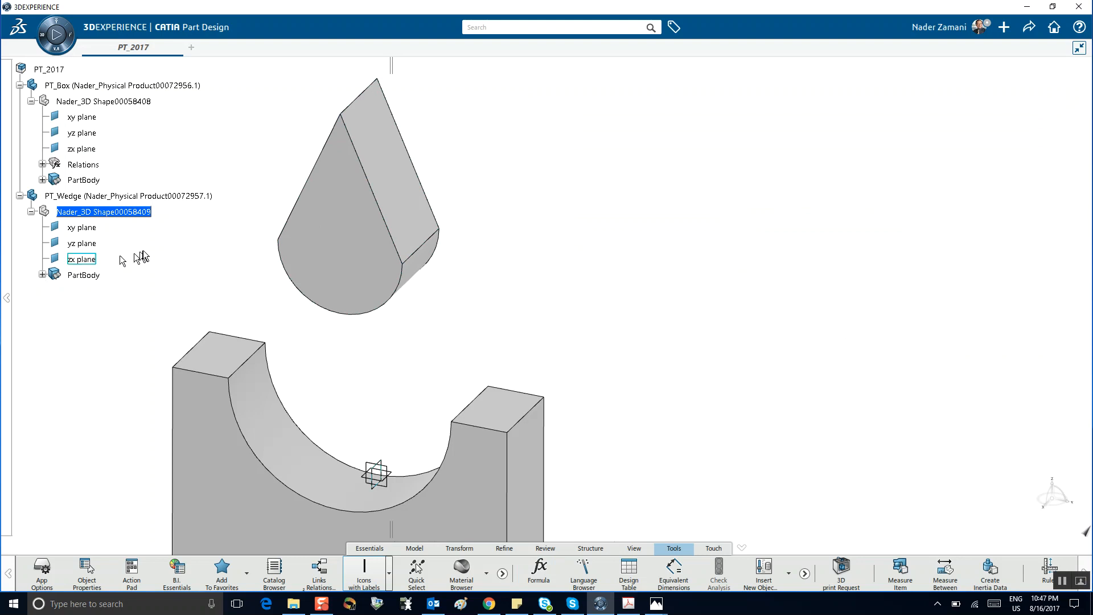
middle_drag(526, 232, 588, 247)
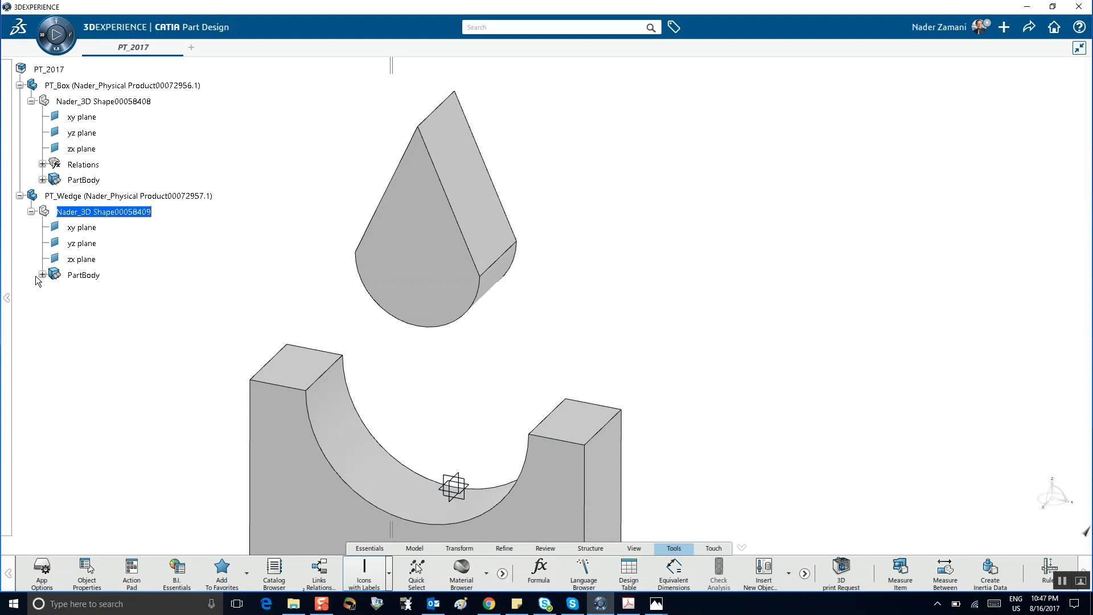
click(43, 165)
click(43, 164)
scroll(211, 263, up, 1)
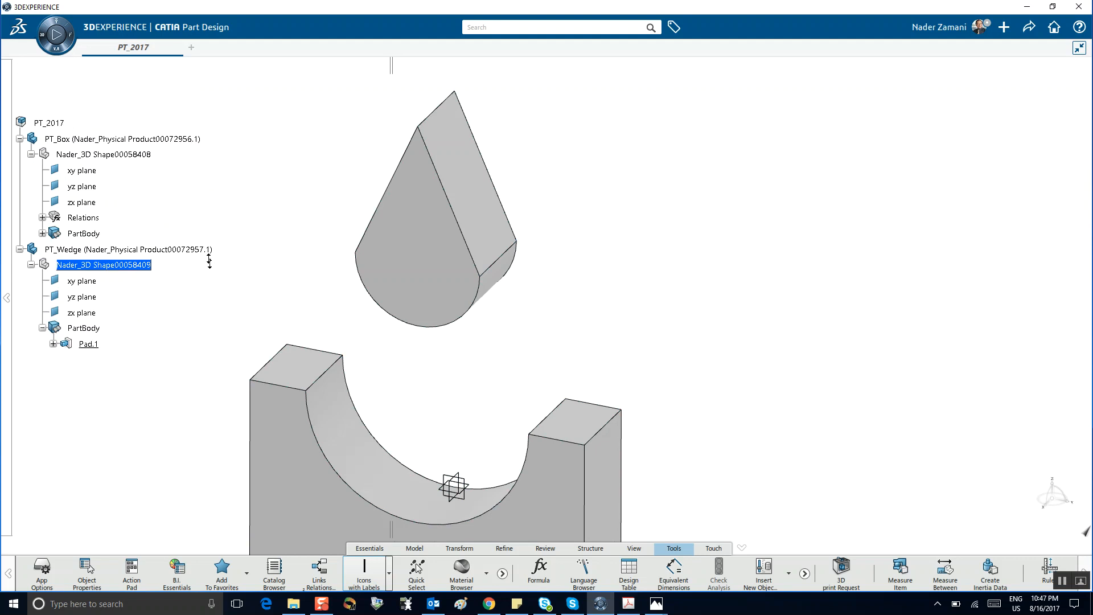
ctrl+middle_drag(211, 260, 216, 287)
middle_drag(542, 264, 555, 221)
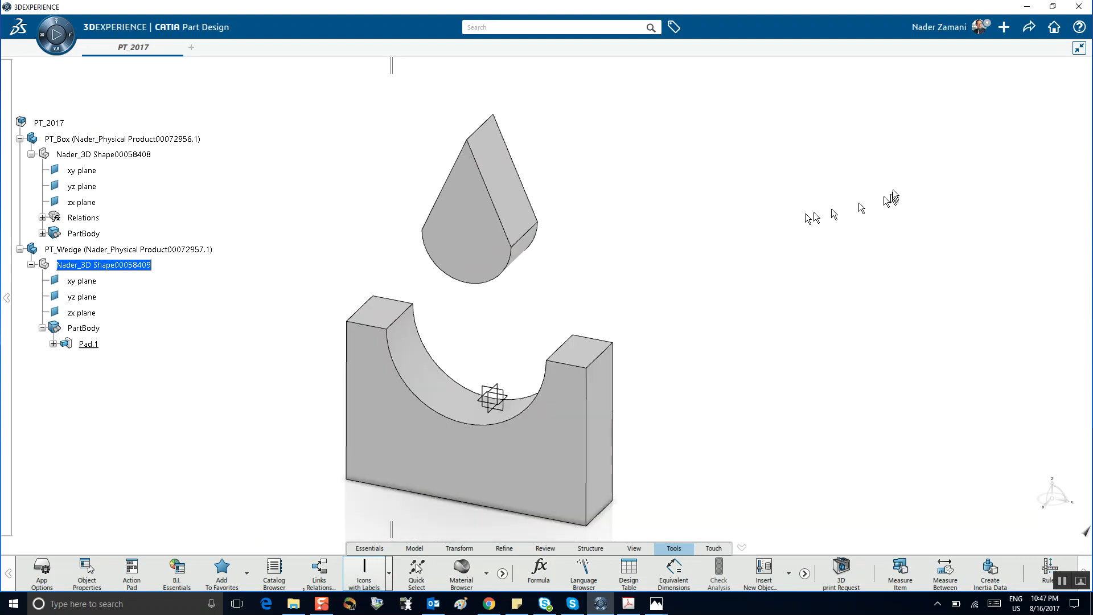
click(1025, 28)
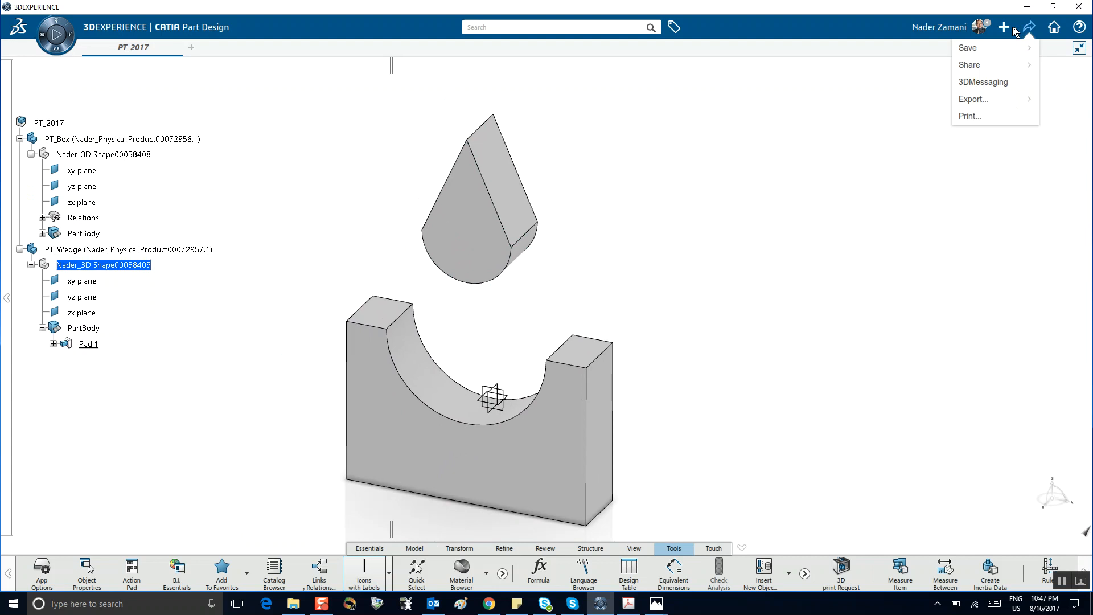
click(968, 47)
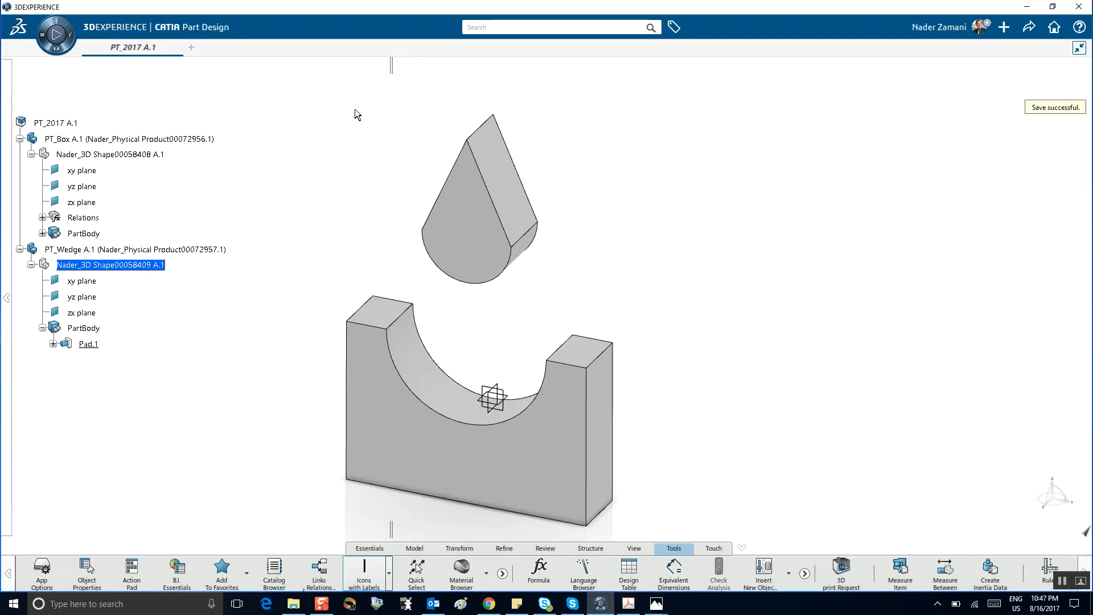
Set the solid colour of PT_Box's 3D shape to yellow in its properties
click(126, 155)
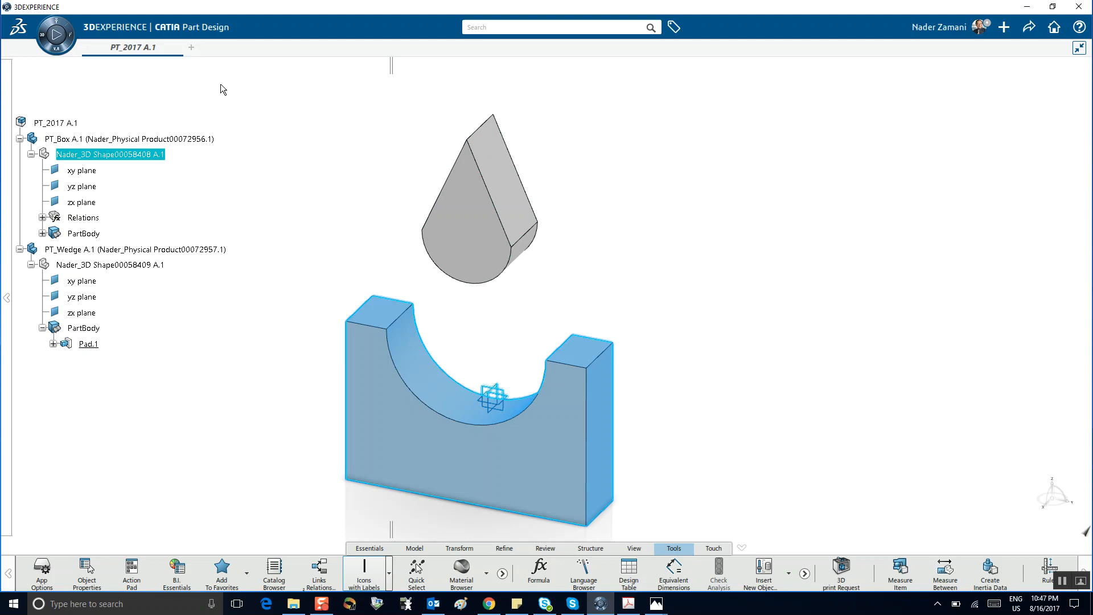
right_click(110, 156)
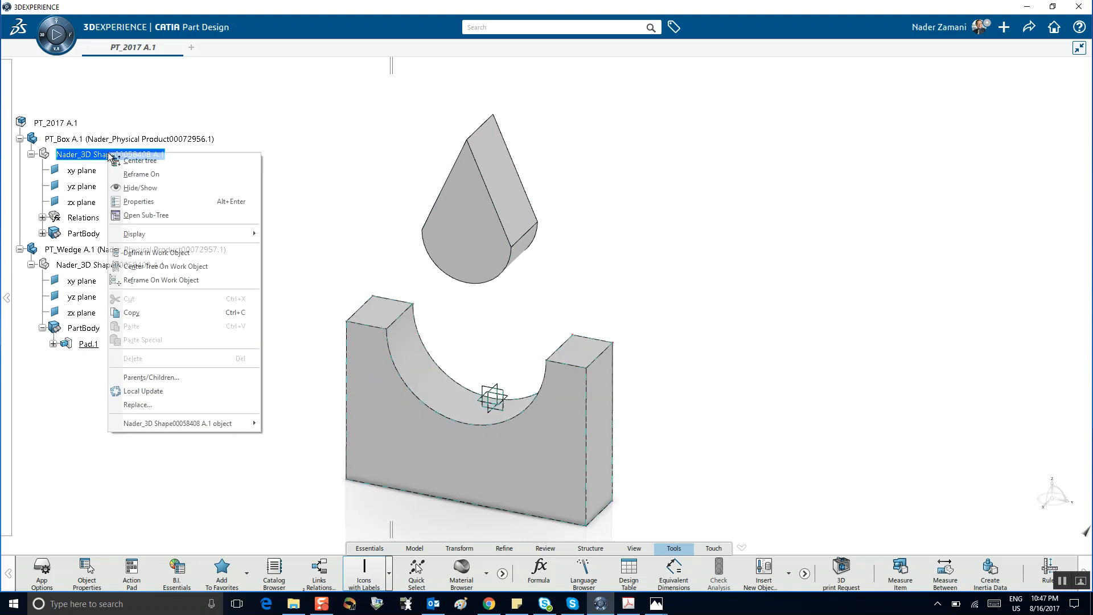
click(139, 202)
click(706, 134)
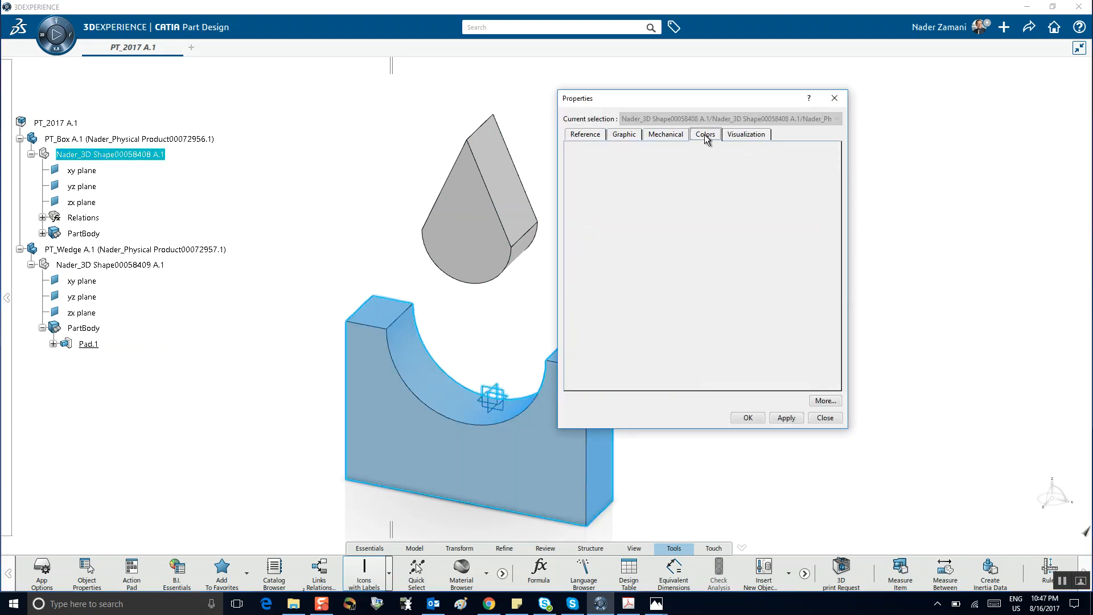
click(703, 201)
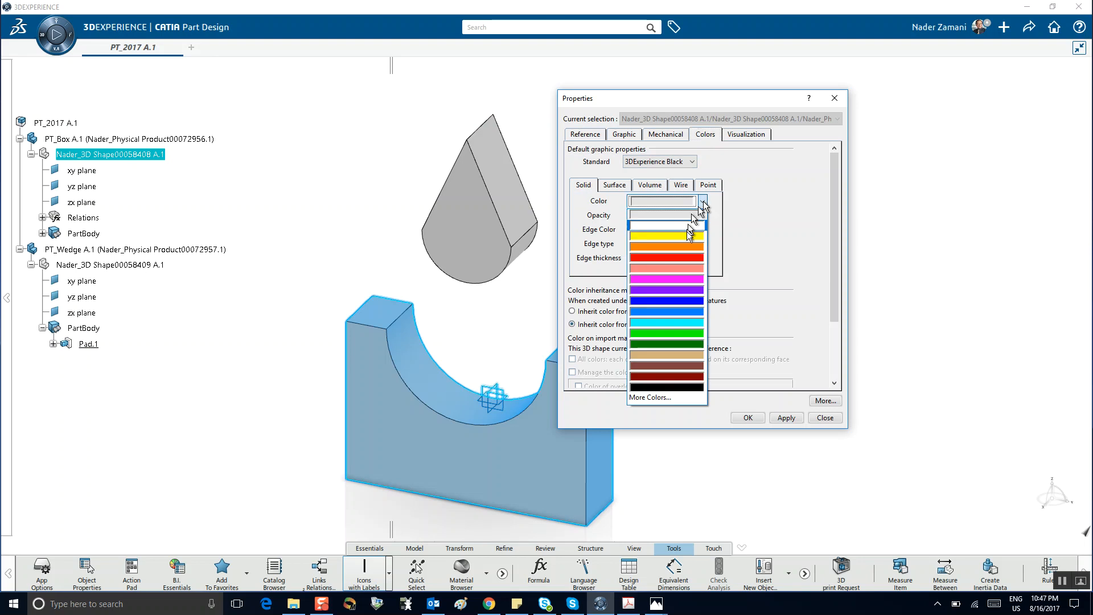
click(666, 221)
click(748, 417)
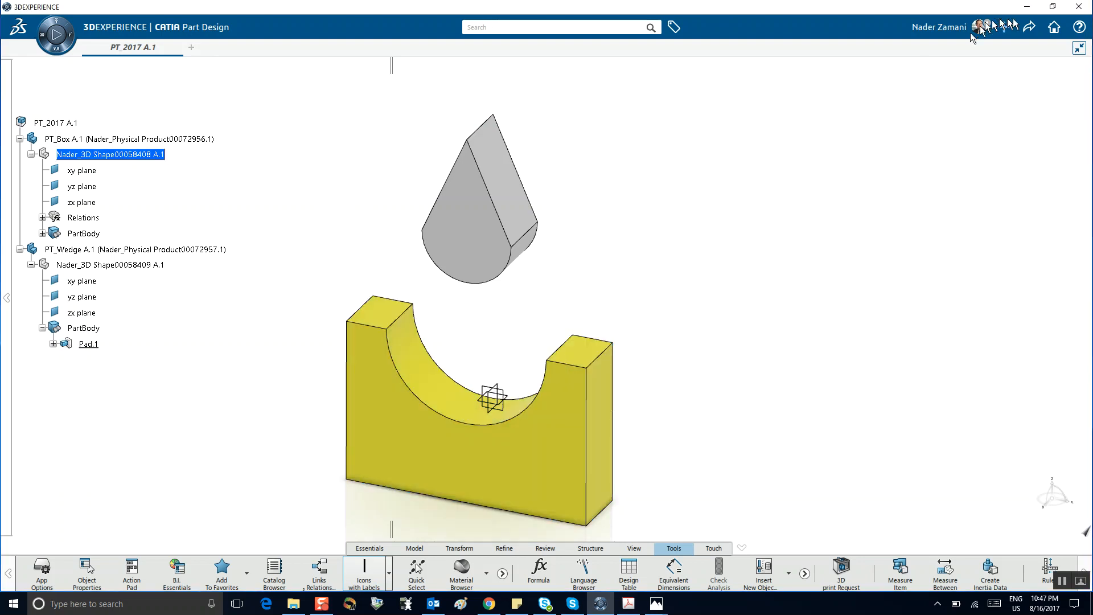
Save the PT_2017 assembly with the recoloured box
click(1027, 29)
click(968, 48)
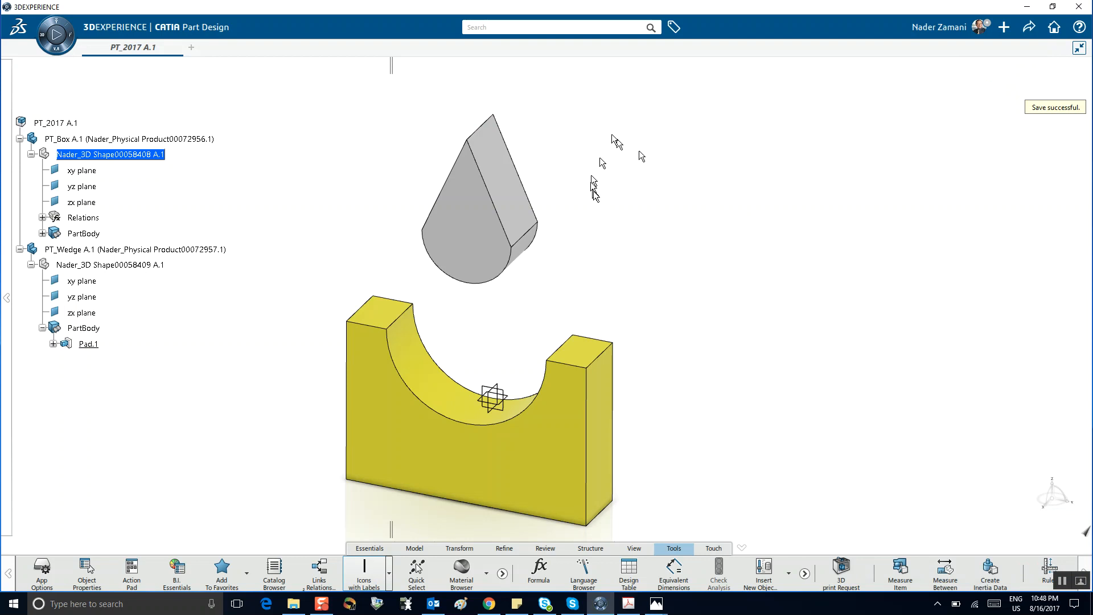
Start a product table for PT_2017 and replace the end of its knowledge engineering specification title, from "Physical" onwards, with "my first try"
middle_drag(687, 247, 689, 181)
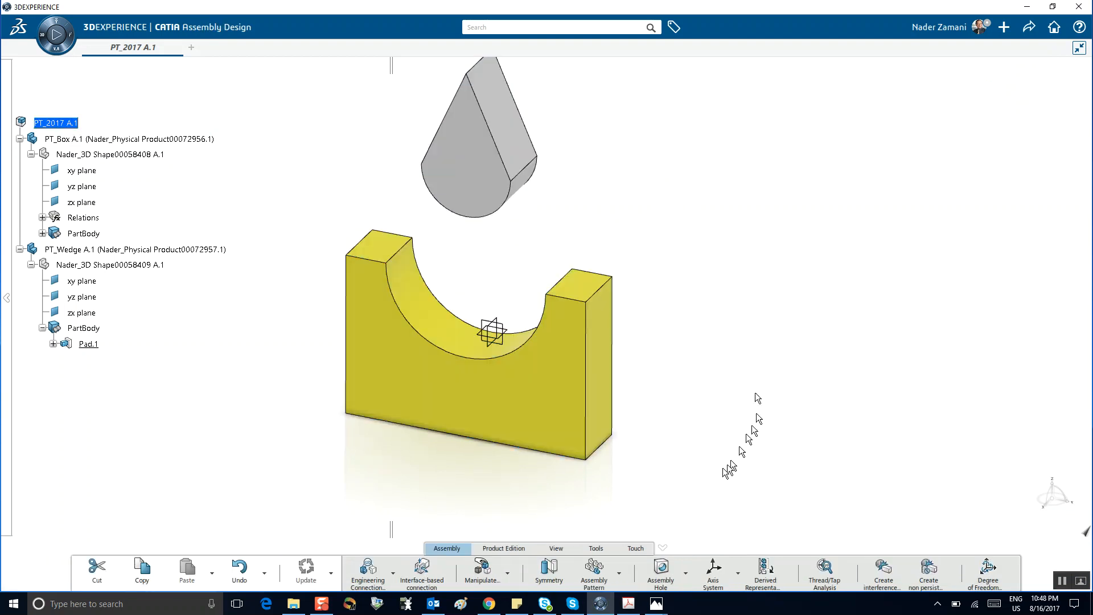
click(594, 549)
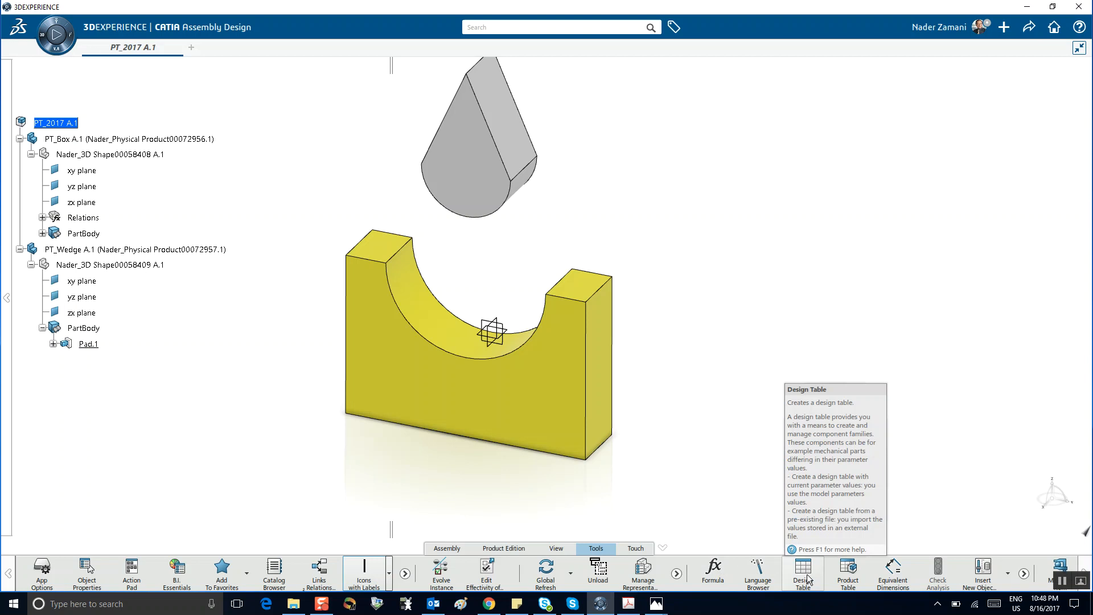
click(847, 572)
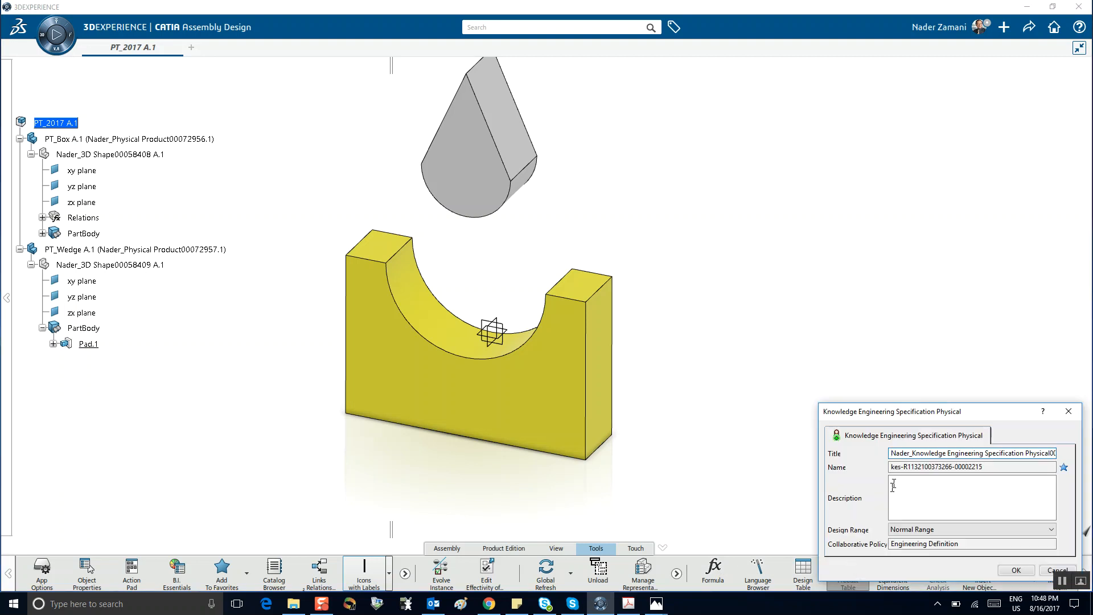
drag(911, 416, 769, 284)
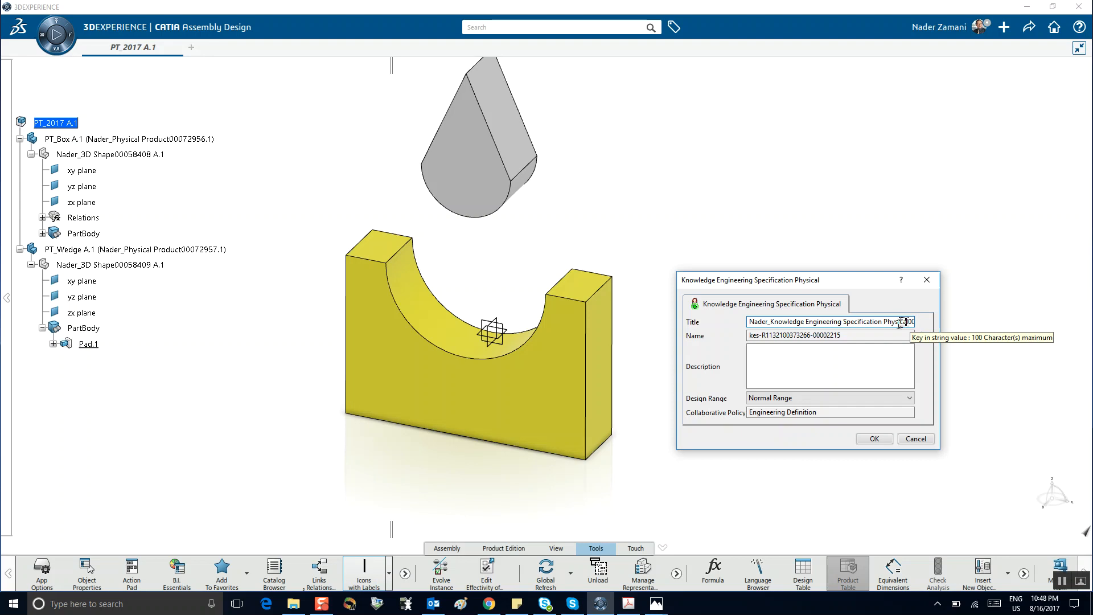
drag(905, 321, 732, 316)
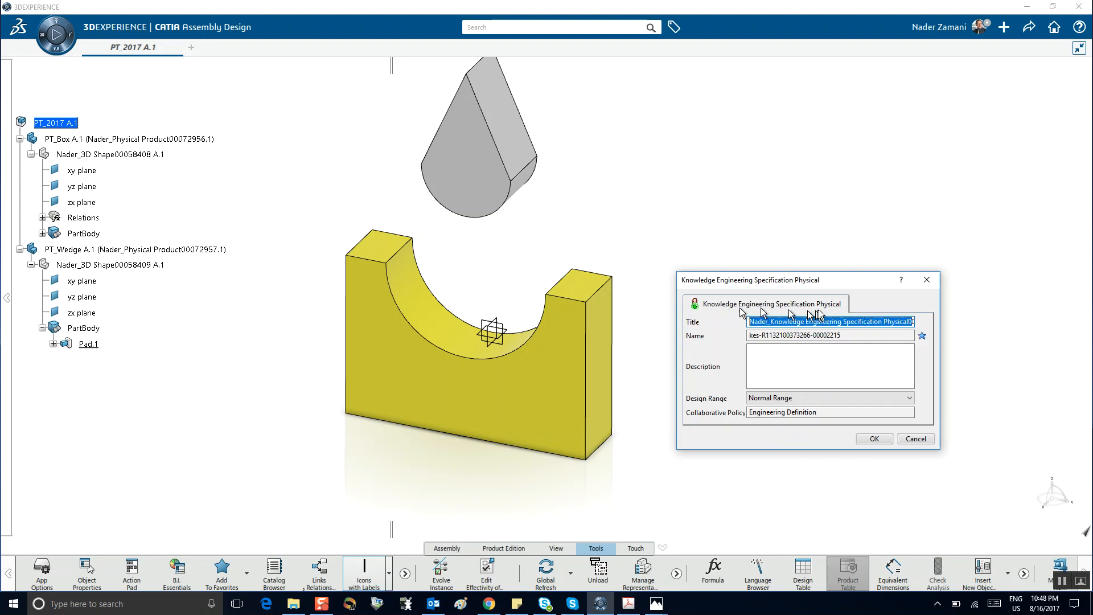
click(844, 322)
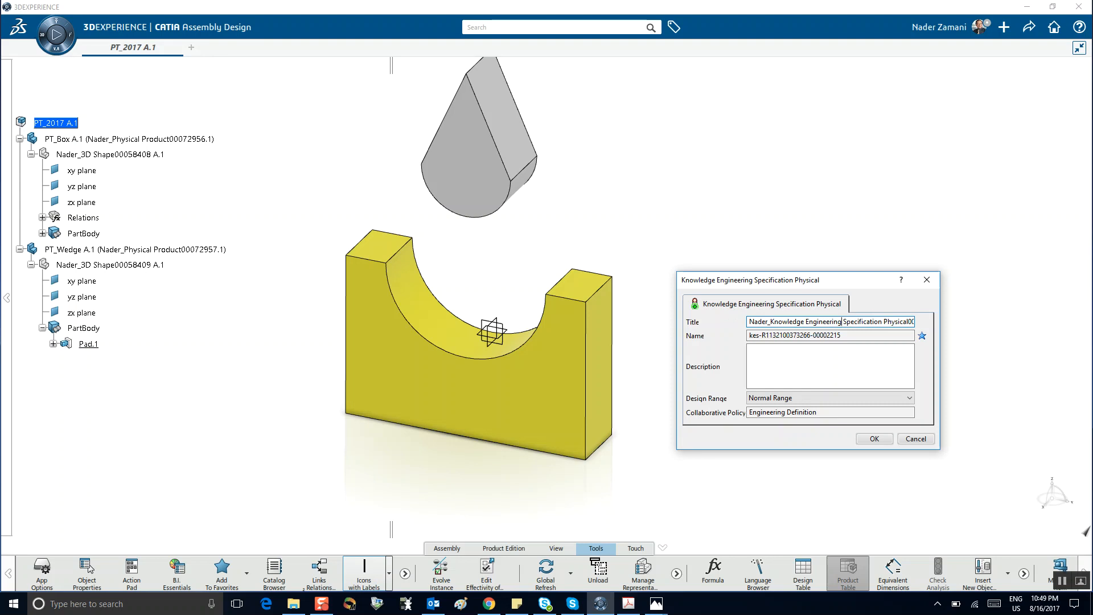
click(884, 322)
drag(884, 322, 941, 334)
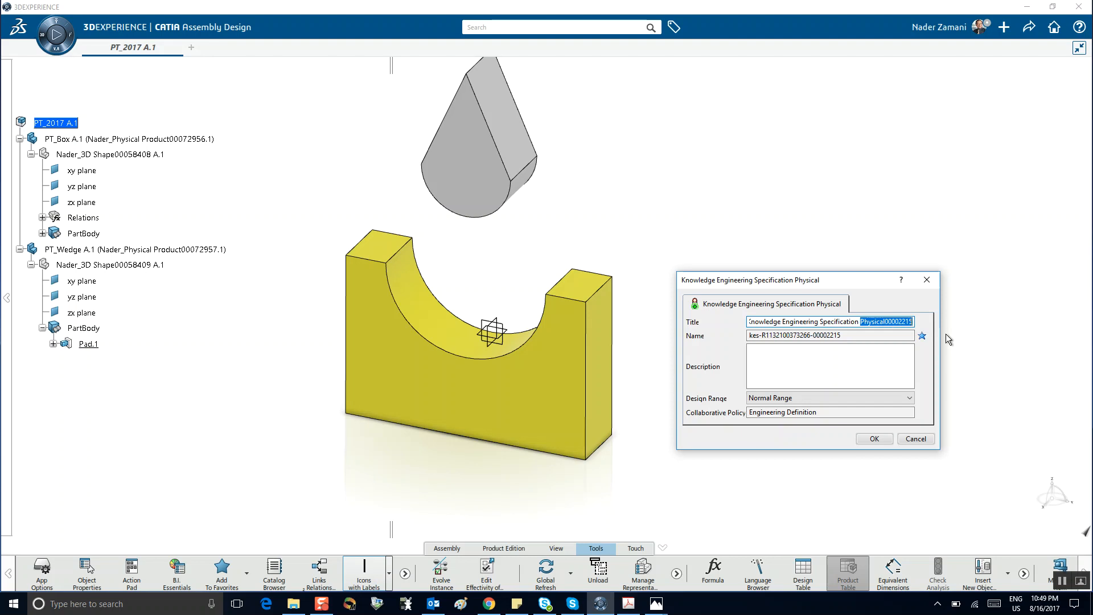
text(my)
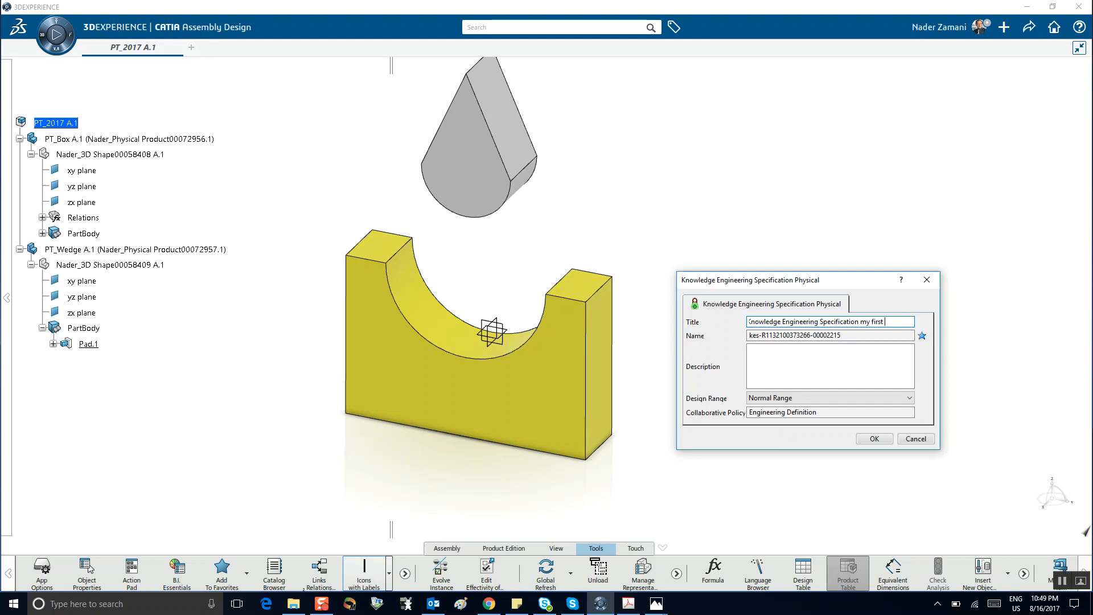
text(first try)
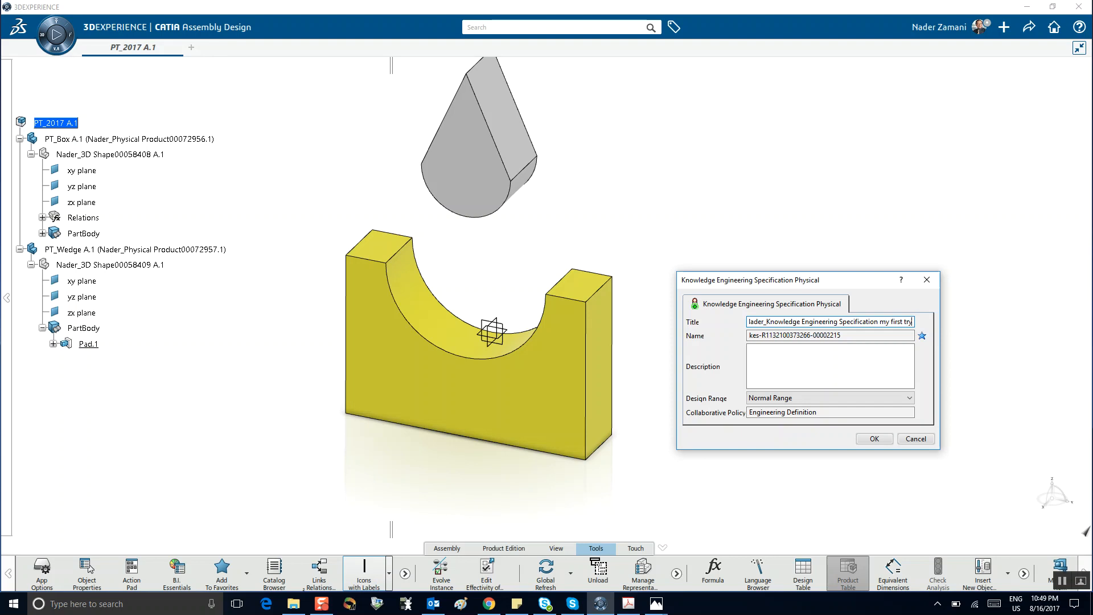
click(873, 438)
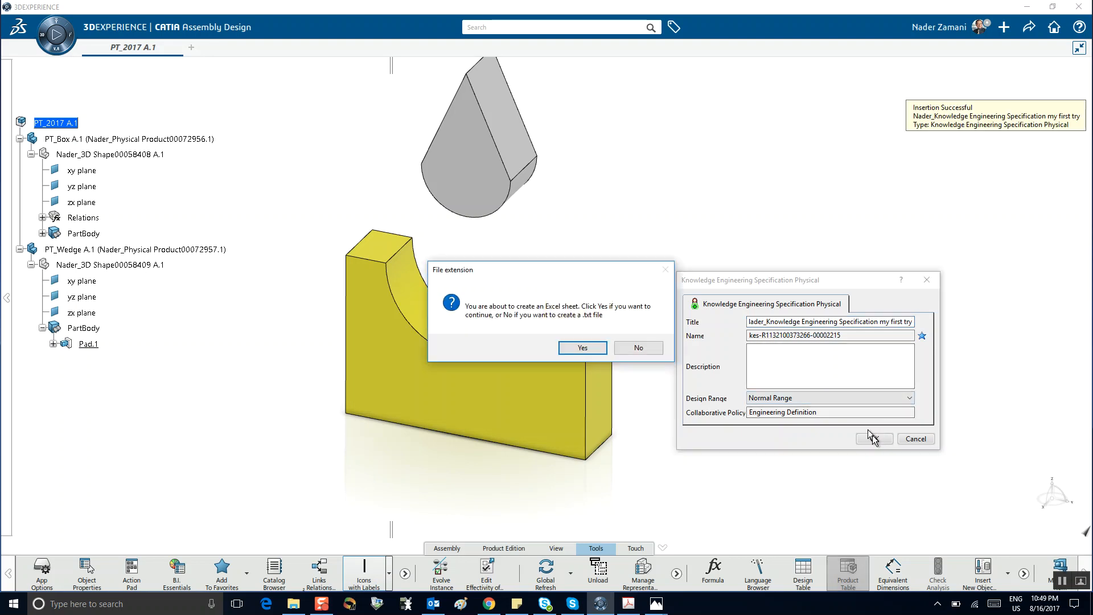
Create the product table as an Excel sheet, accept the default engineering document title, and confirm the table without adding rows
click(583, 348)
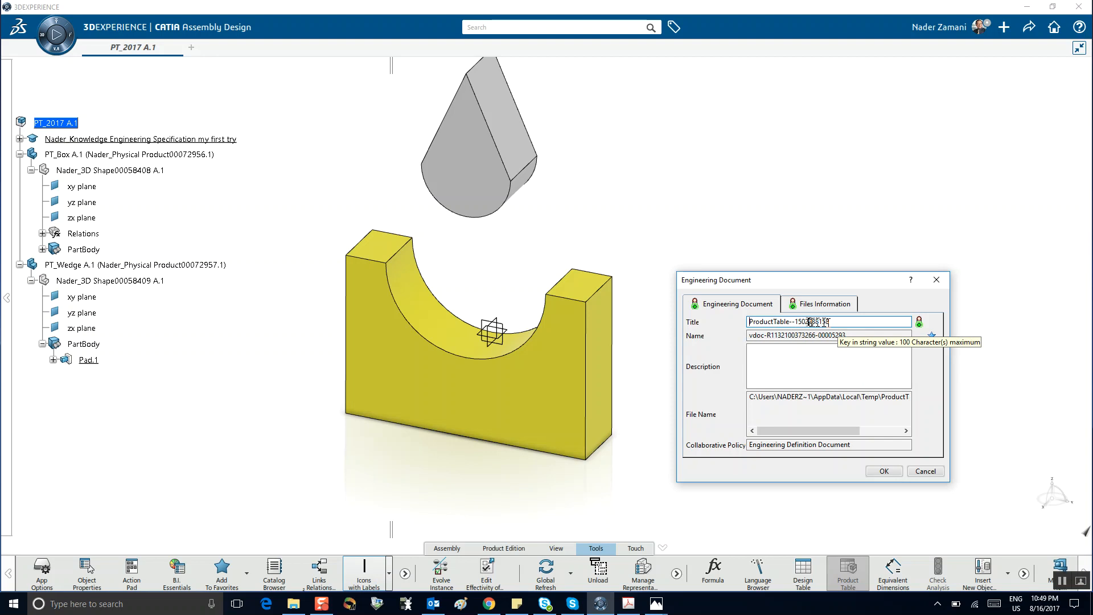
click(887, 472)
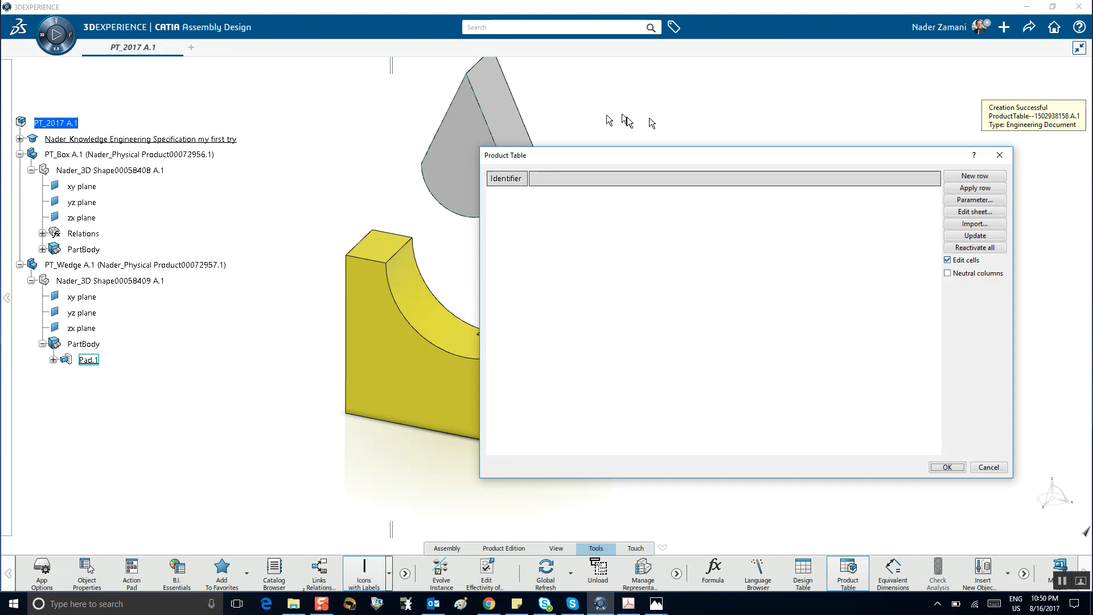
click(947, 467)
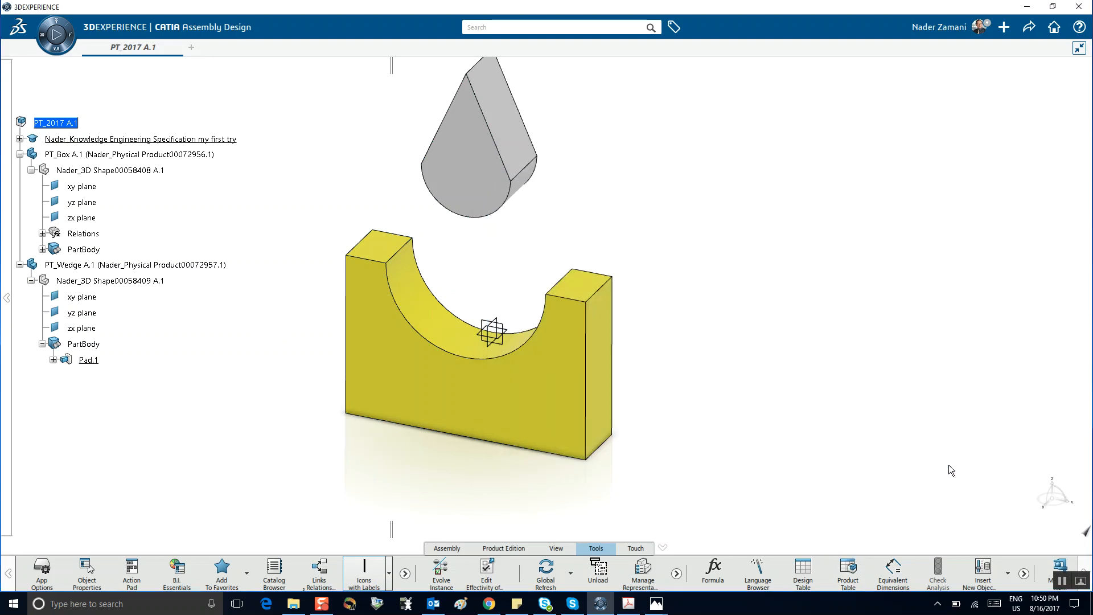
Expand the new specification and its Relations in the tree down to the product table, and save the assembly
click(20, 139)
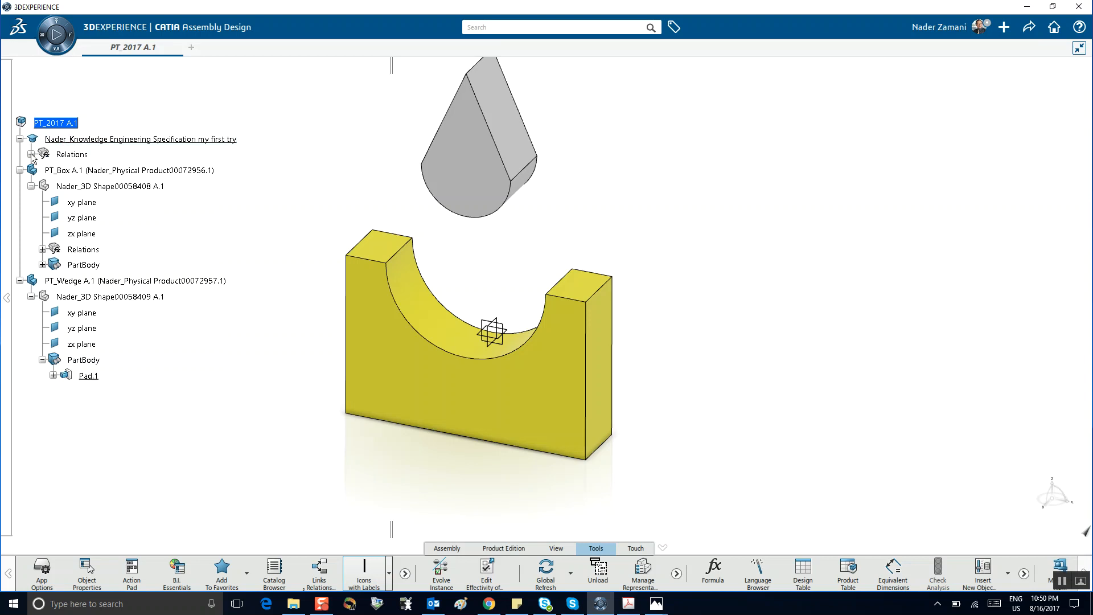
click(30, 154)
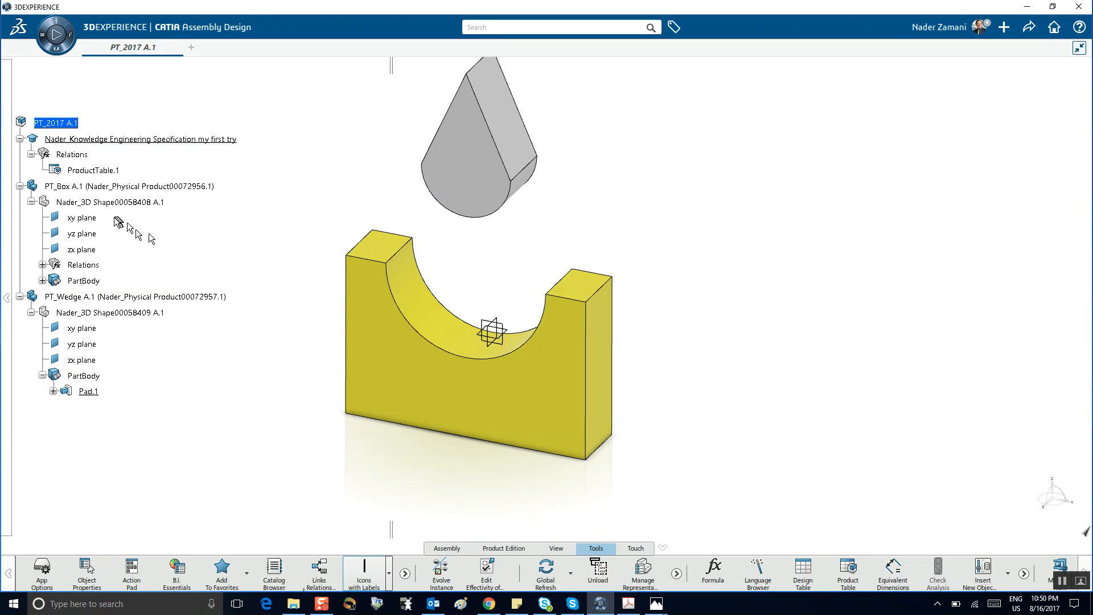
click(1028, 29)
click(975, 48)
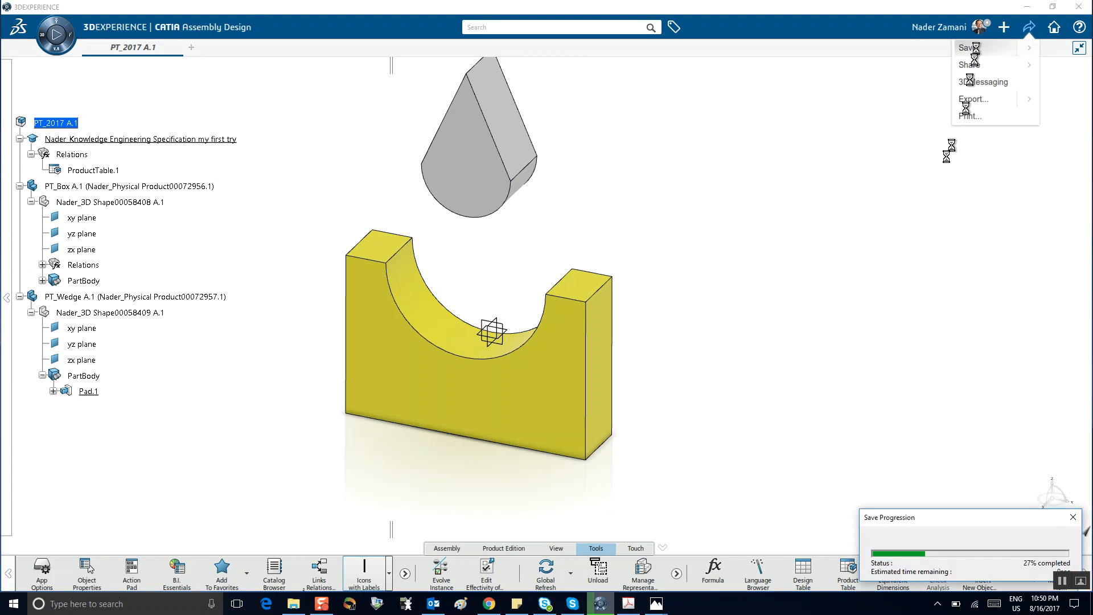